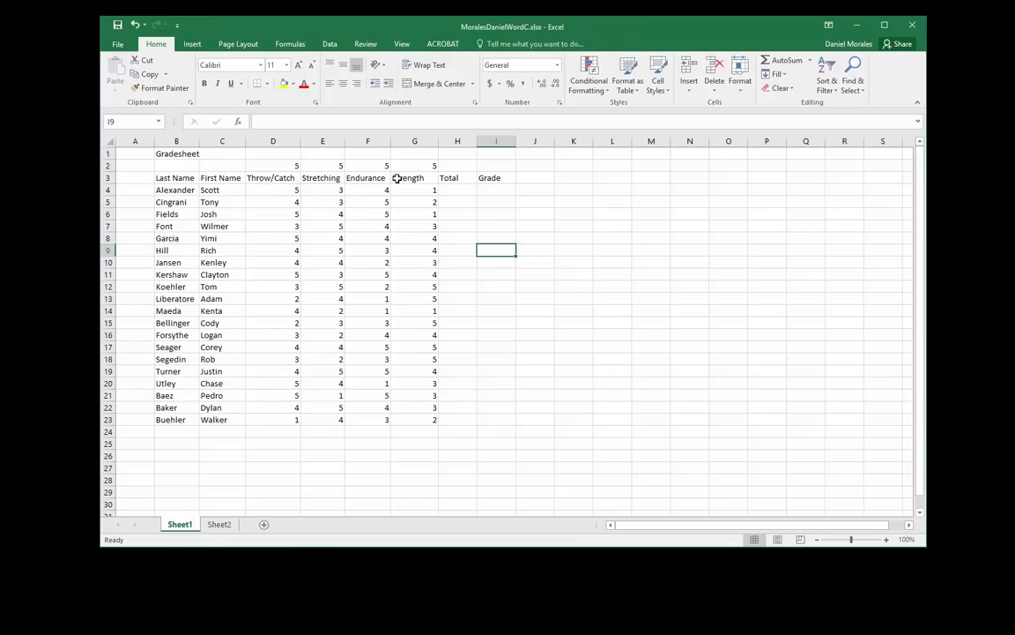
Examine the maximum points in row 2 and the student scores listed beneath the activity headings
{"action": "left_click", "coordinate": [293, 164]}
{"action": "type", "text": "5"}
{"action": "left_click", "coordinate": [333, 165]}
{"action": "left_click", "coordinate": [374, 165]}
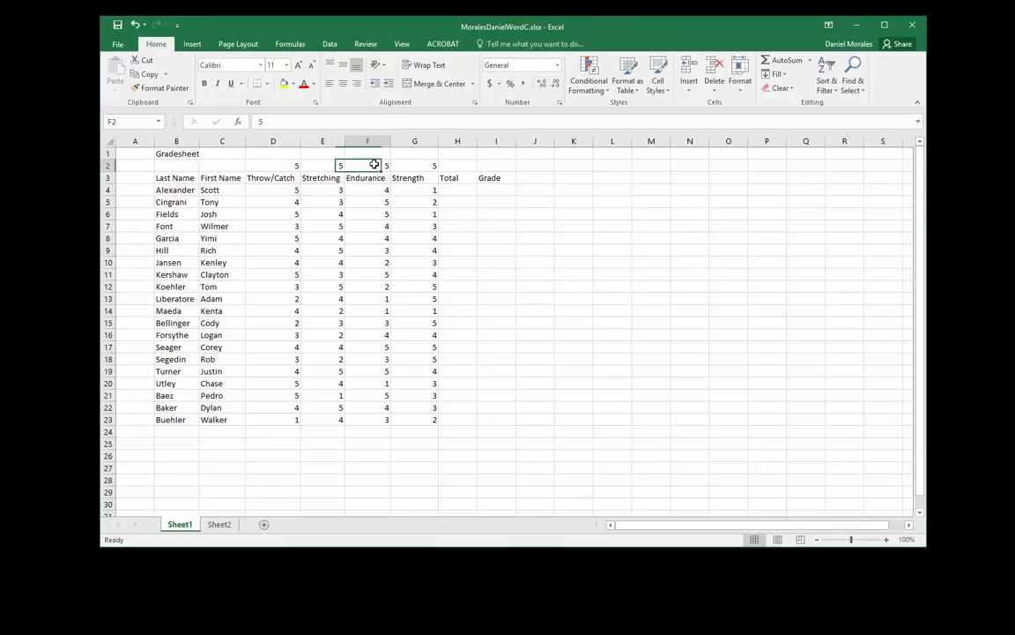
{"action": "left_click", "coordinate": [294, 191]}
{"action": "left_click", "coordinate": [294, 203]}
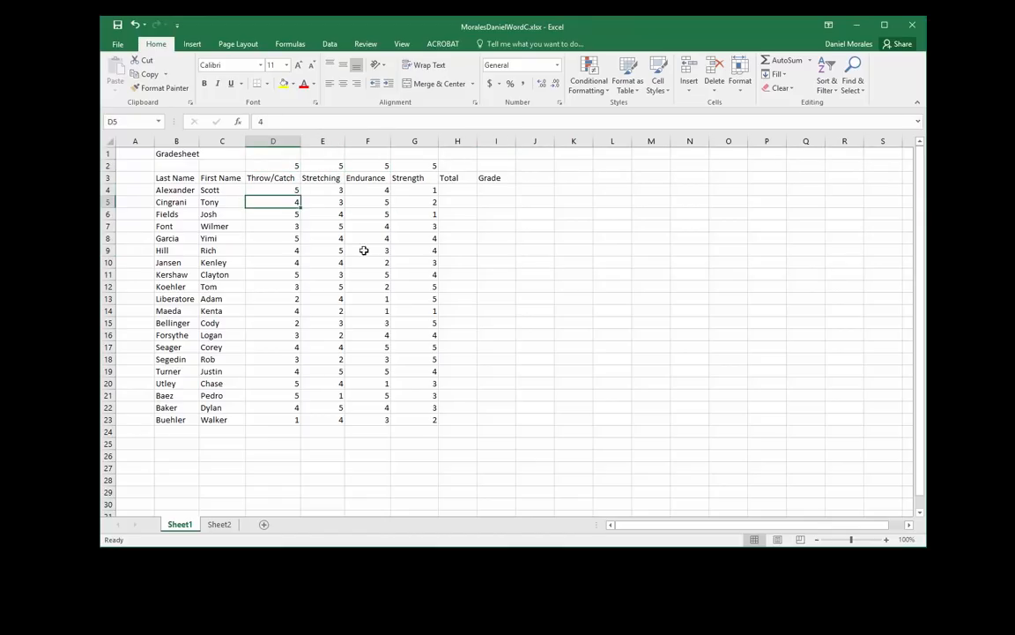
{"action": "left_click", "coordinate": [473, 255]}
{"action": "left_click", "coordinate": [508, 258]}
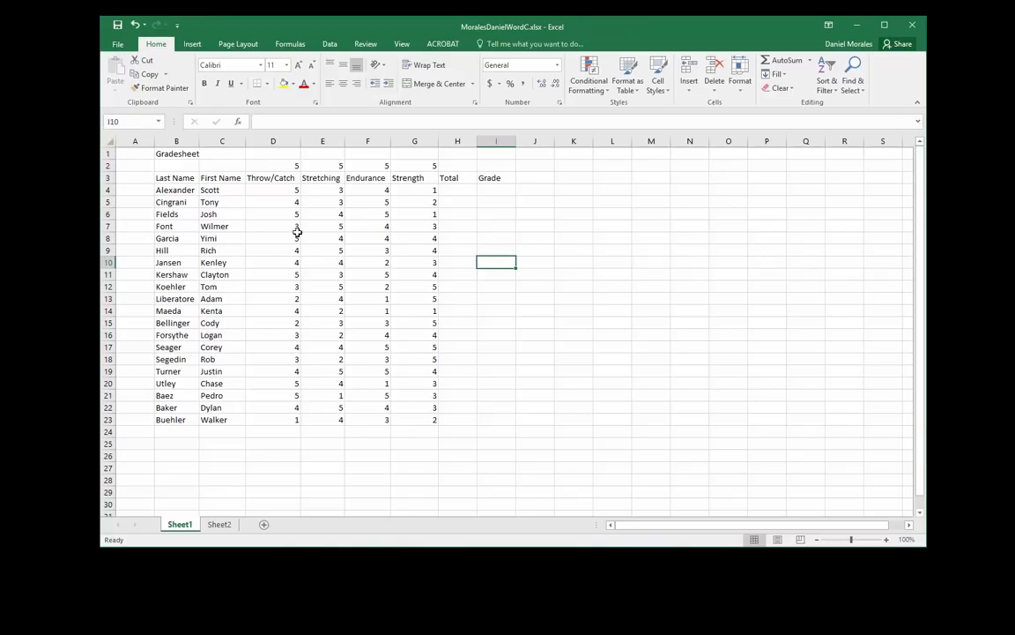
Number the students 1 to 20 in A4:A23 by entering 1 and 2 and extending the series to the last student
{"action": "left_click", "coordinate": [139, 191]}
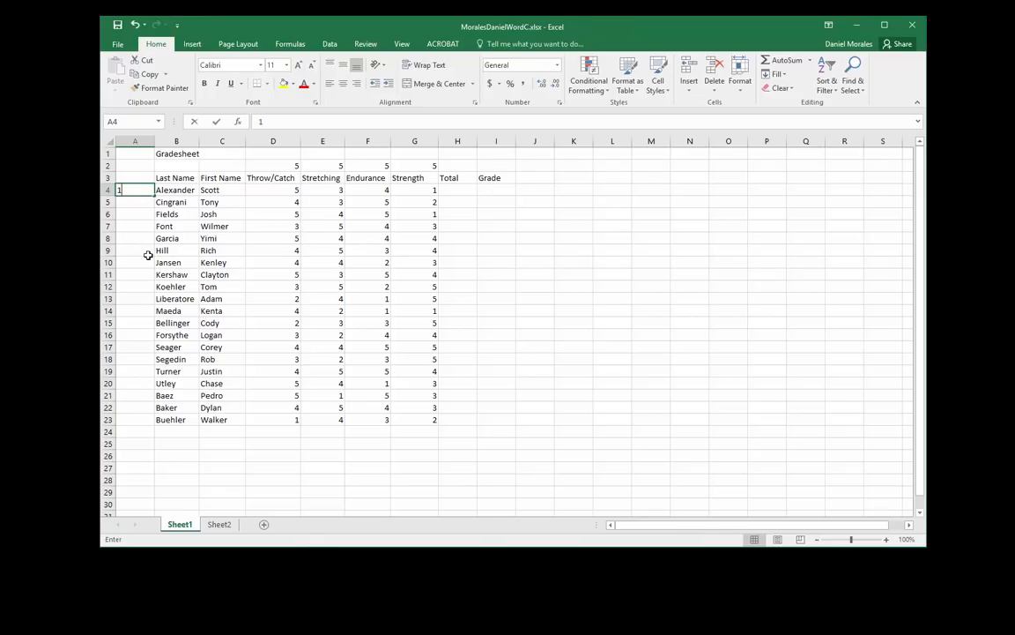
{"action": "type", "text": "1"}
{"action": "key", "text": "Return"}
{"action": "type", "text": "2"}
{"action": "key", "text": "Return"}
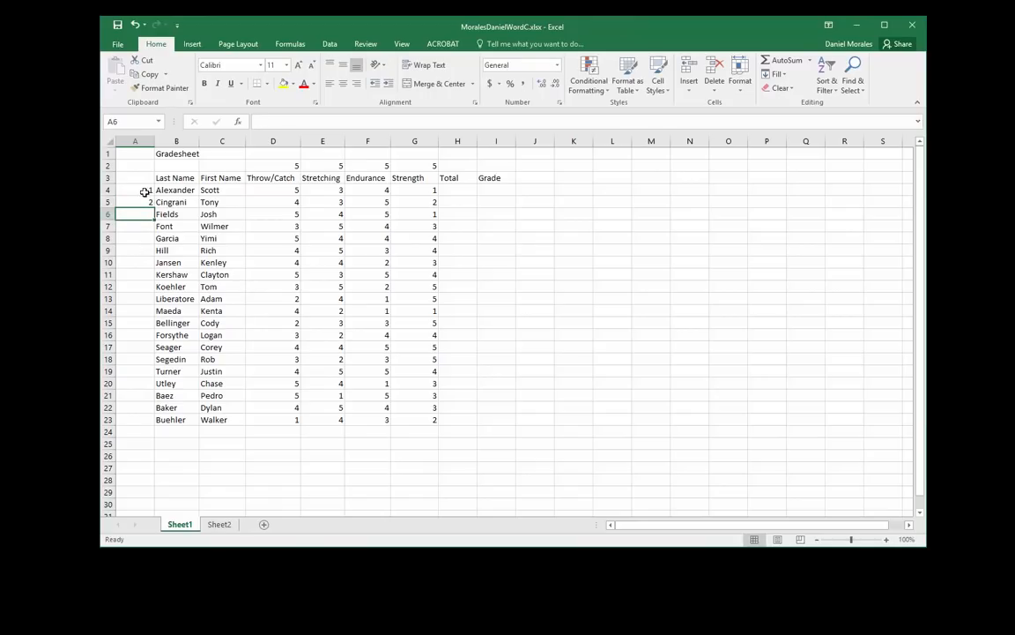
{"action": "left_click_drag", "start_coordinate": [145, 191], "coordinate": [146, 200]}
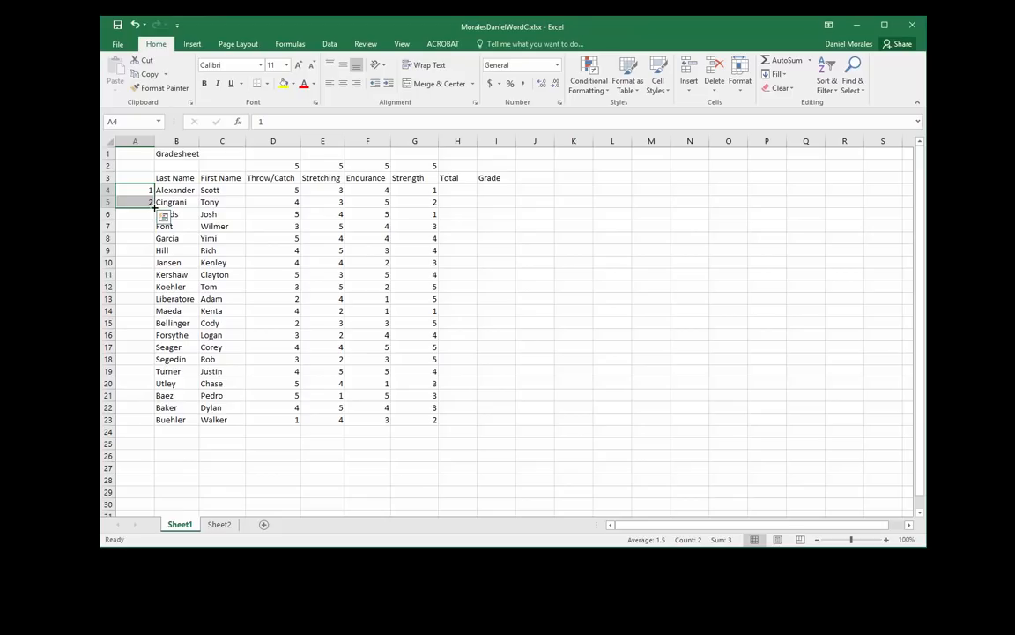
{"action": "left_click_drag", "start_coordinate": [154, 207], "coordinate": [148, 423]}
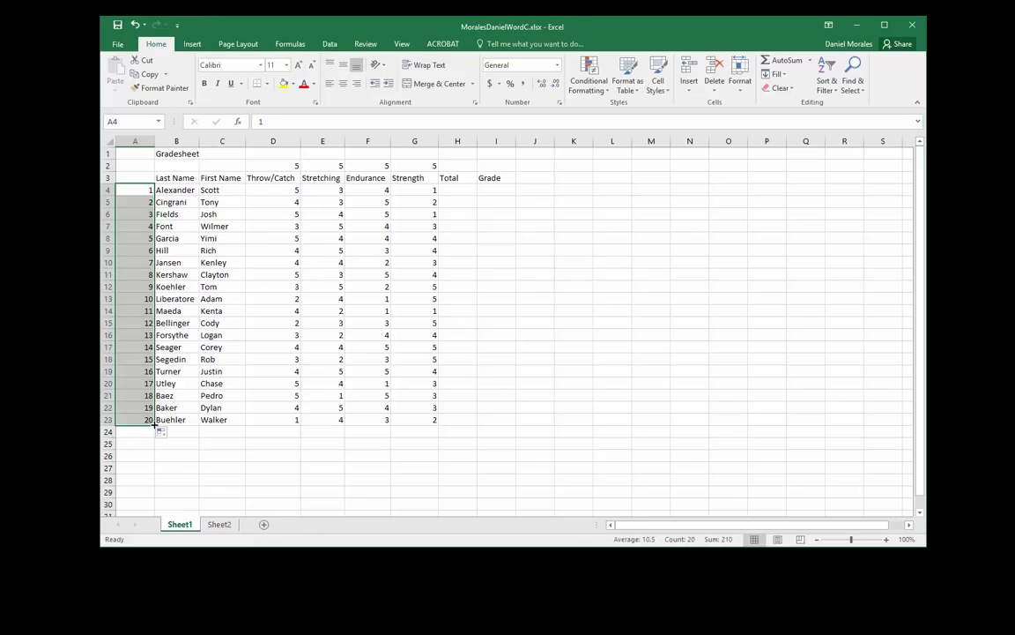
{"action": "left_click", "coordinate": [217, 432]}
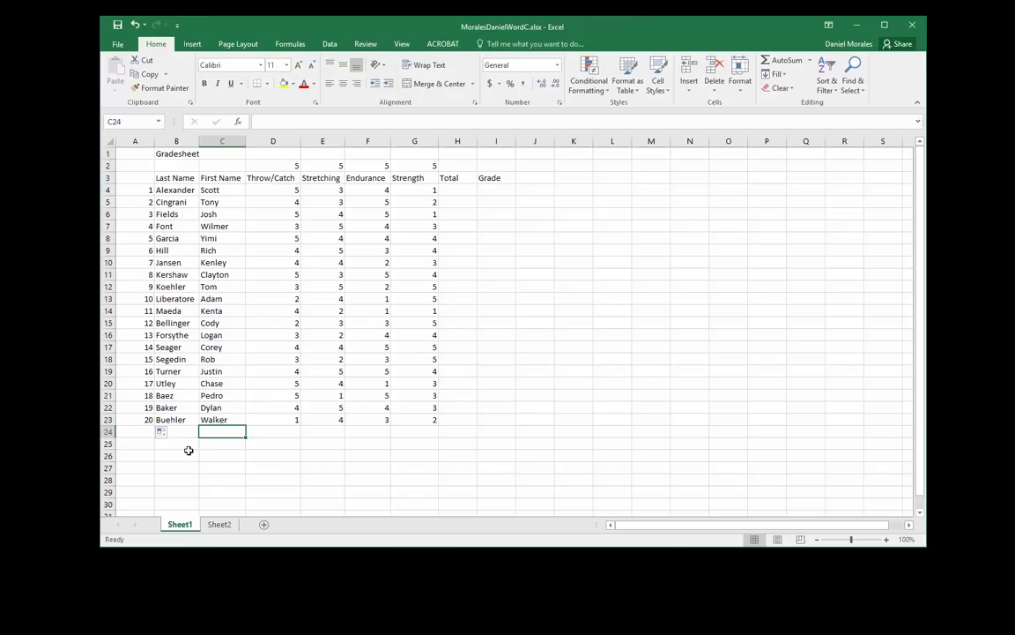
Sort the range A4:G23 by the number column, first in ascending and finally in descending order
{"action": "left_click", "coordinate": [164, 191]}
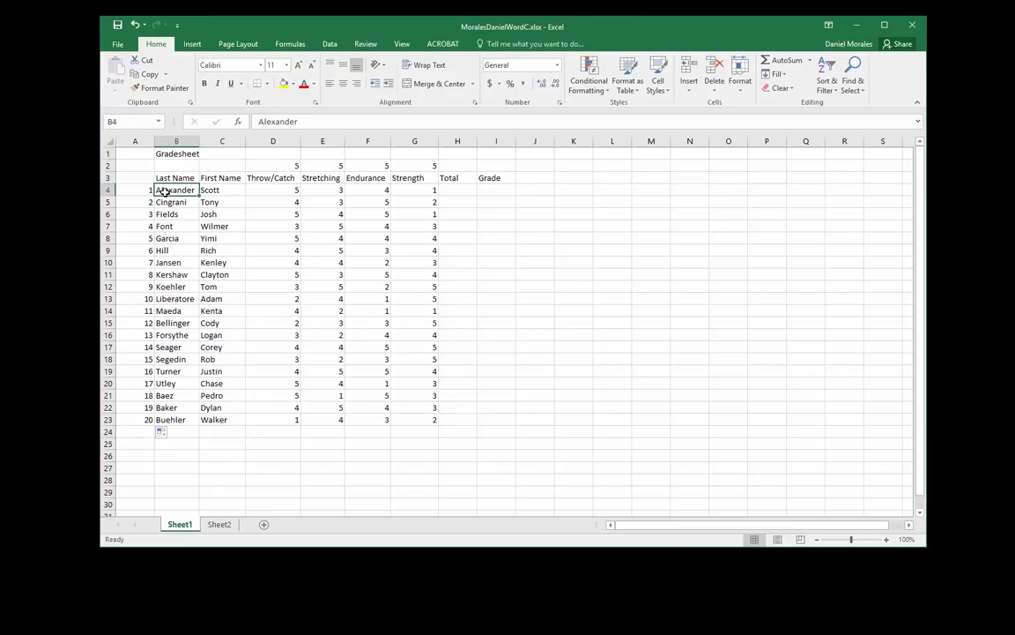
{"action": "left_click", "coordinate": [161, 421]}
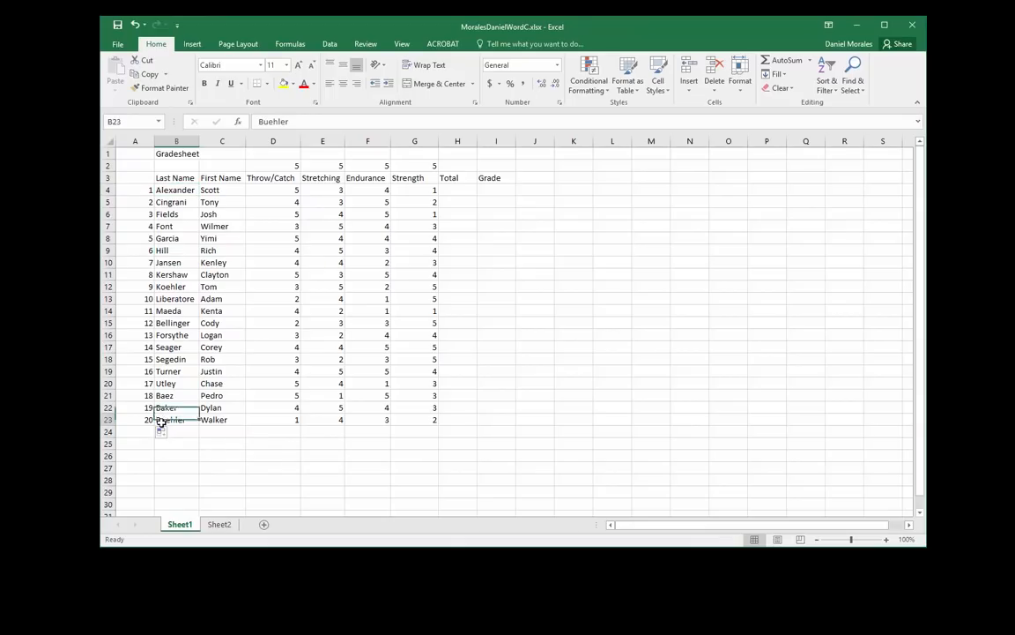
{"action": "left_click", "coordinate": [172, 443]}
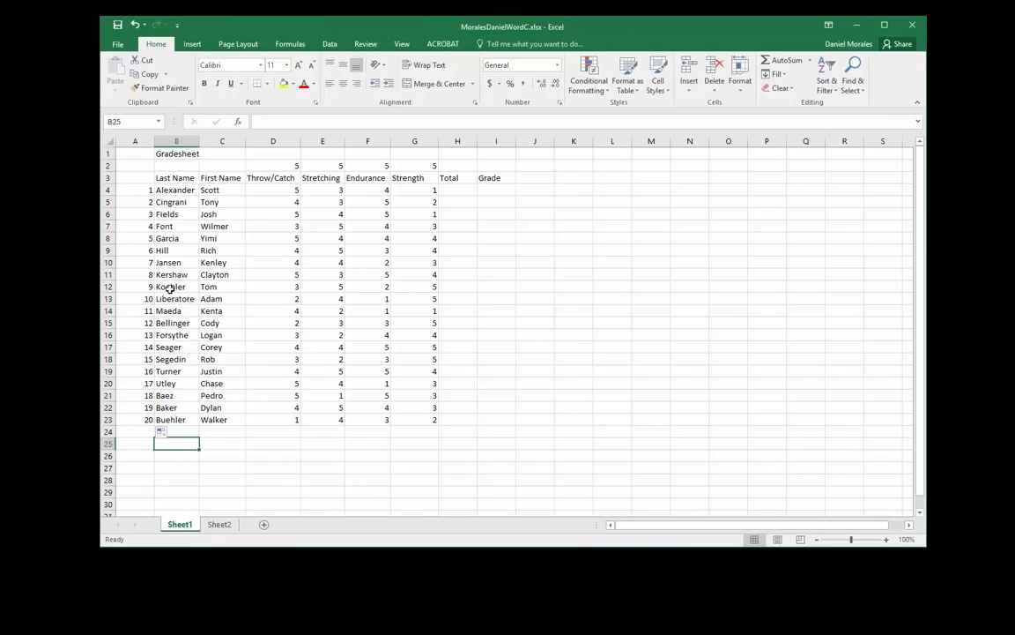
{"action": "left_click_drag", "start_coordinate": [146, 188], "coordinate": [412, 418]}
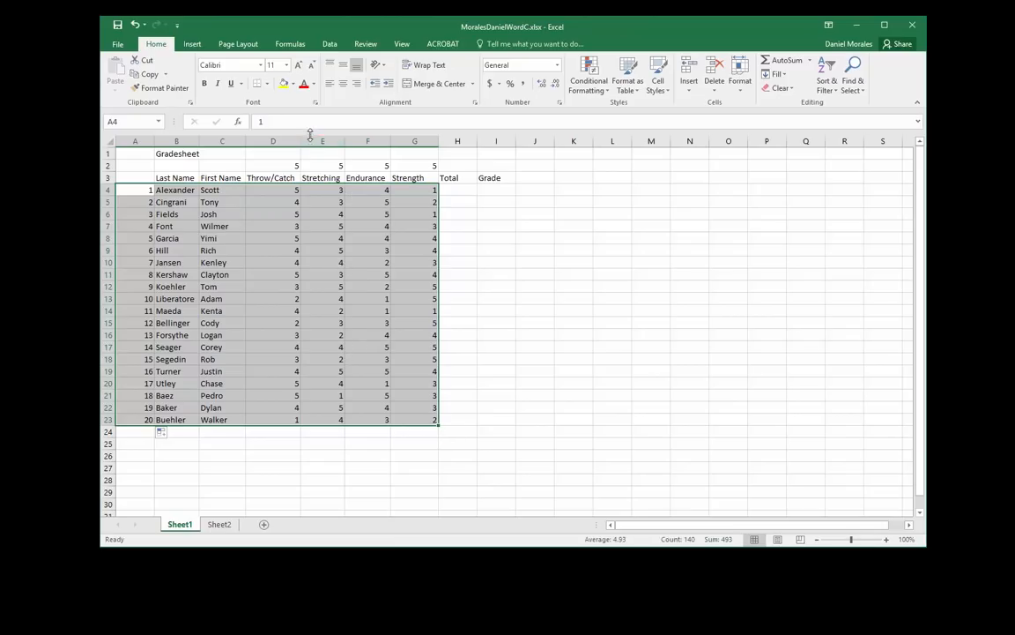
{"action": "left_click", "coordinate": [329, 45]}
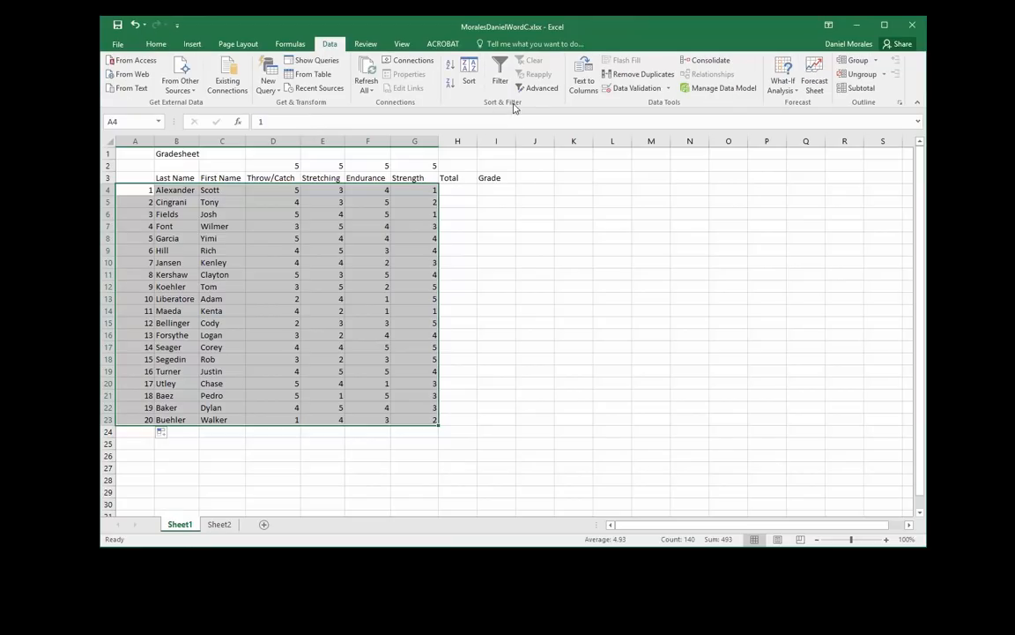
{"action": "left_click", "coordinate": [451, 68]}
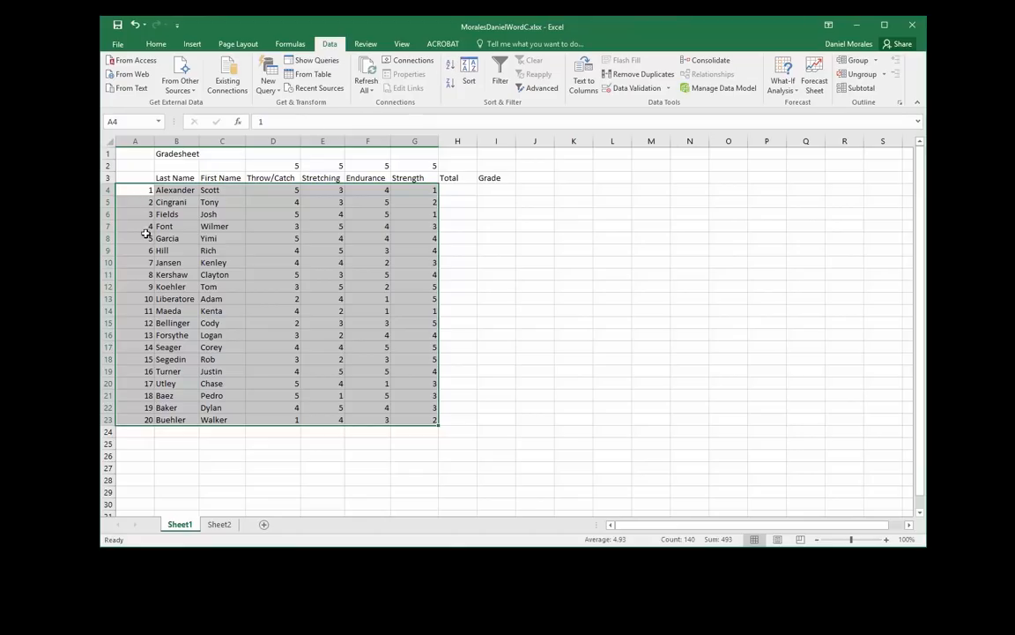
{"action": "left_click", "coordinate": [450, 86]}
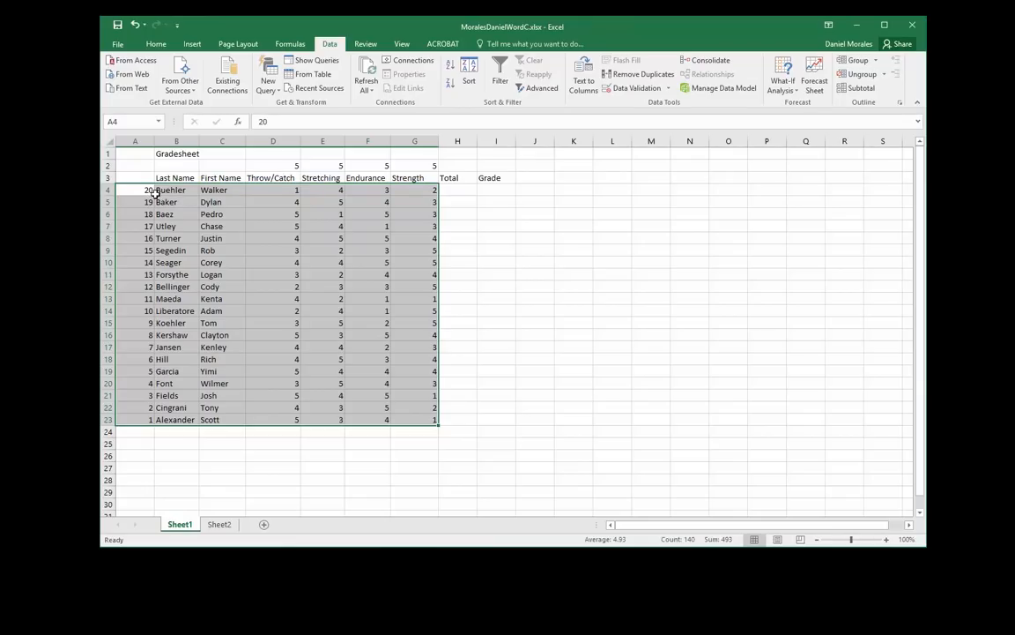
Sort the range B4:G23 alphabetically by last name in ascending order, leaving out the numbers in column A
{"action": "left_click", "coordinate": [458, 254]}
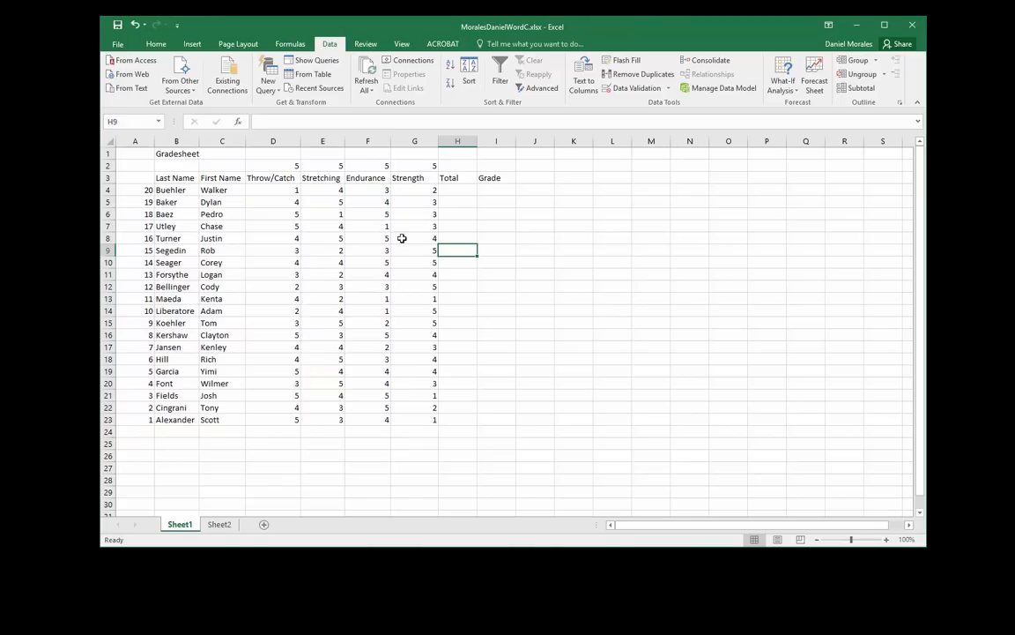
{"action": "left_click_drag", "start_coordinate": [176, 190], "coordinate": [418, 414]}
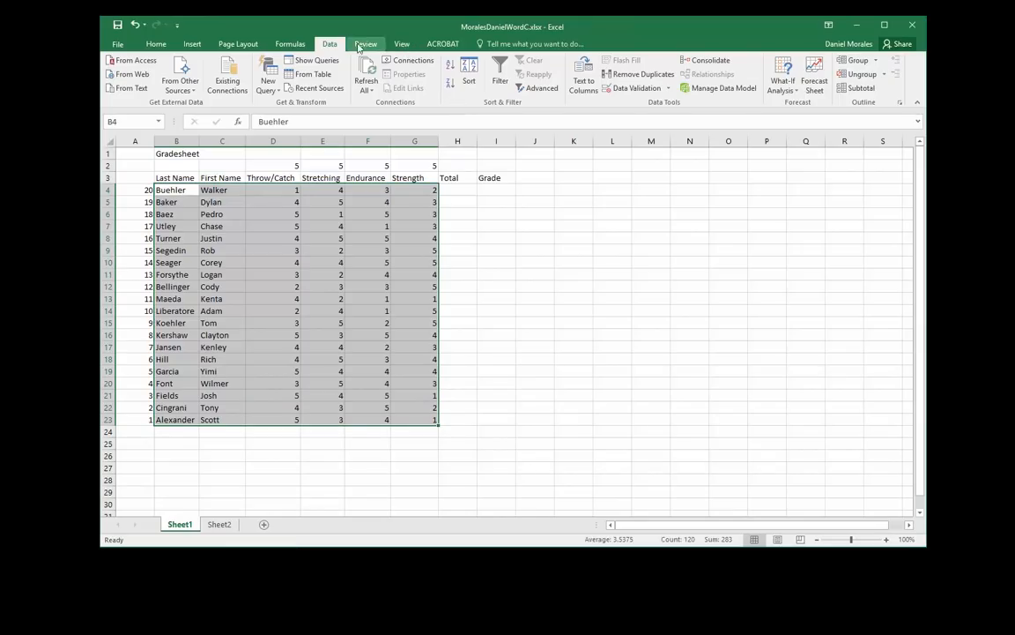
{"action": "left_click", "coordinate": [450, 69]}
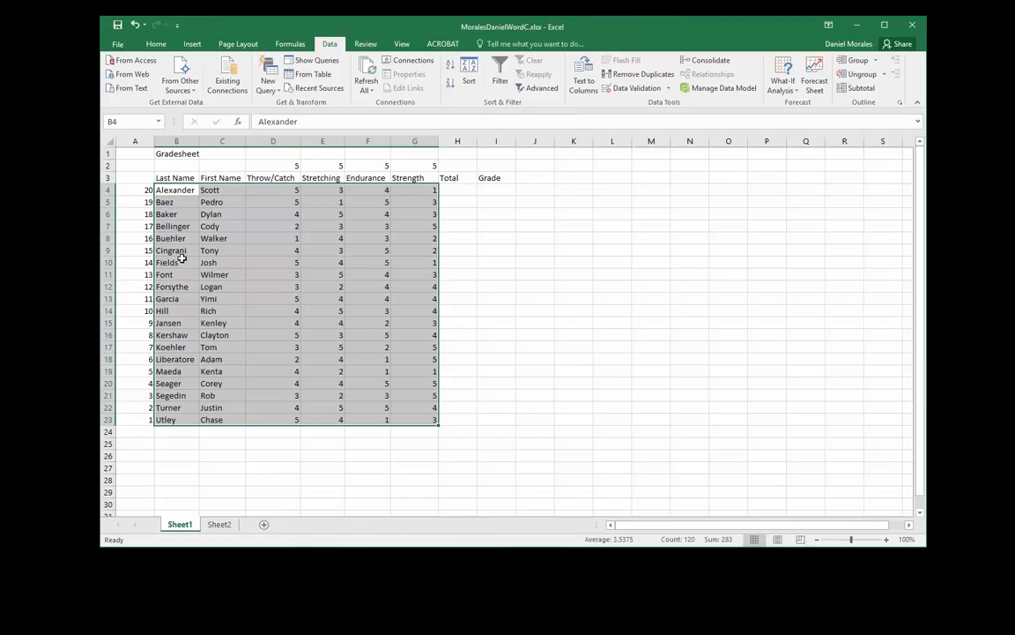
Renumber the alphabetized students 1 to 20 in A4:A23 by entering 1 and 2 and filling the series down
{"action": "left_click", "coordinate": [146, 189]}
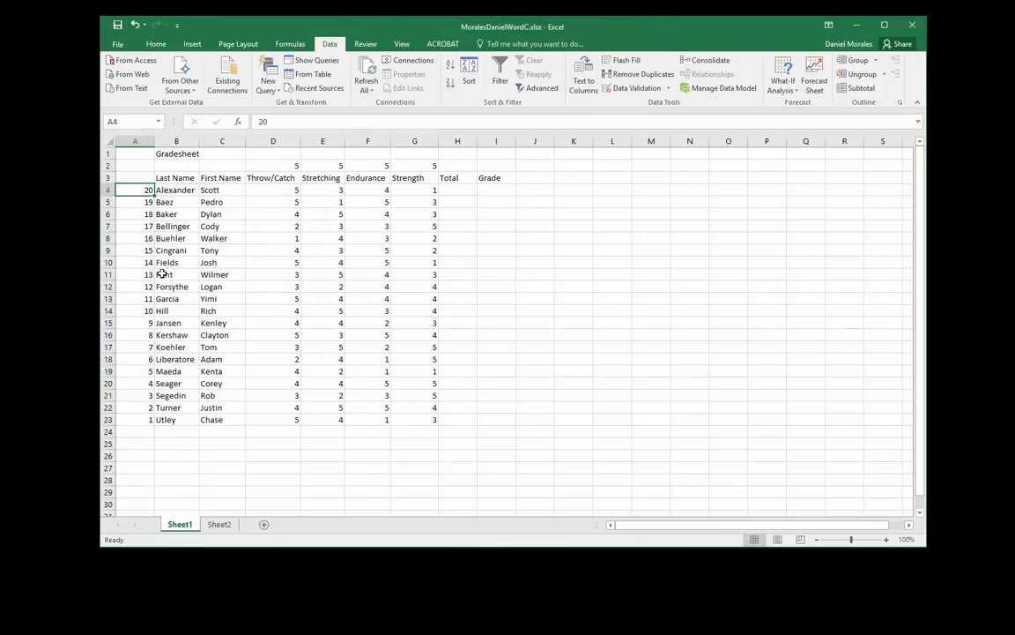
{"action": "type", "text": "1"}
{"action": "key", "text": "Return"}
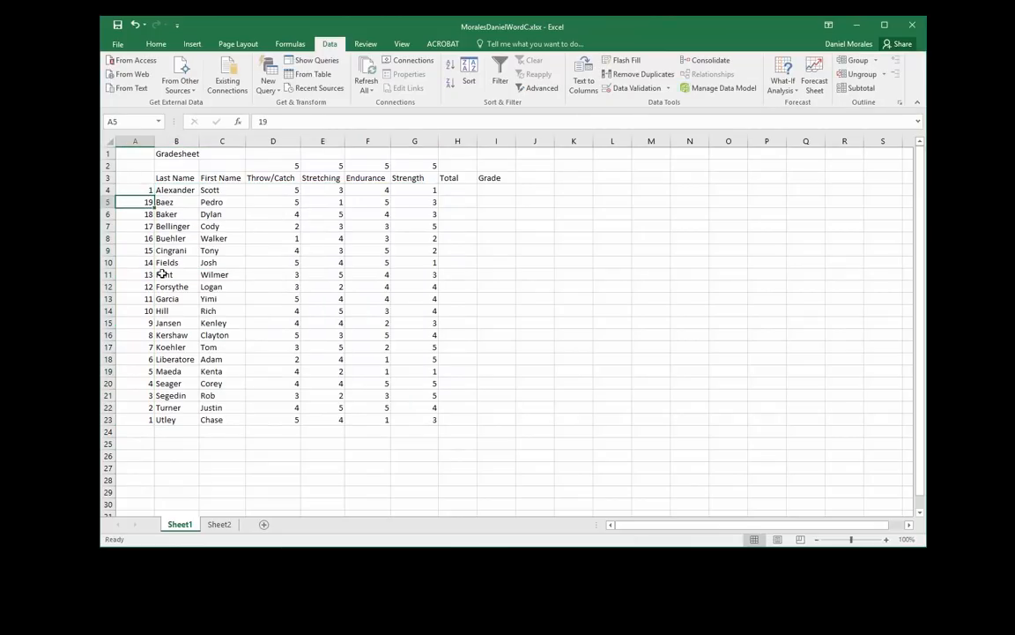
{"action": "type", "text": "2"}
{"action": "left_click", "coordinate": [144, 192]}
{"action": "left_click_drag", "start_coordinate": [146, 195], "coordinate": [144, 424]}
{"action": "left_click", "coordinate": [228, 440]}
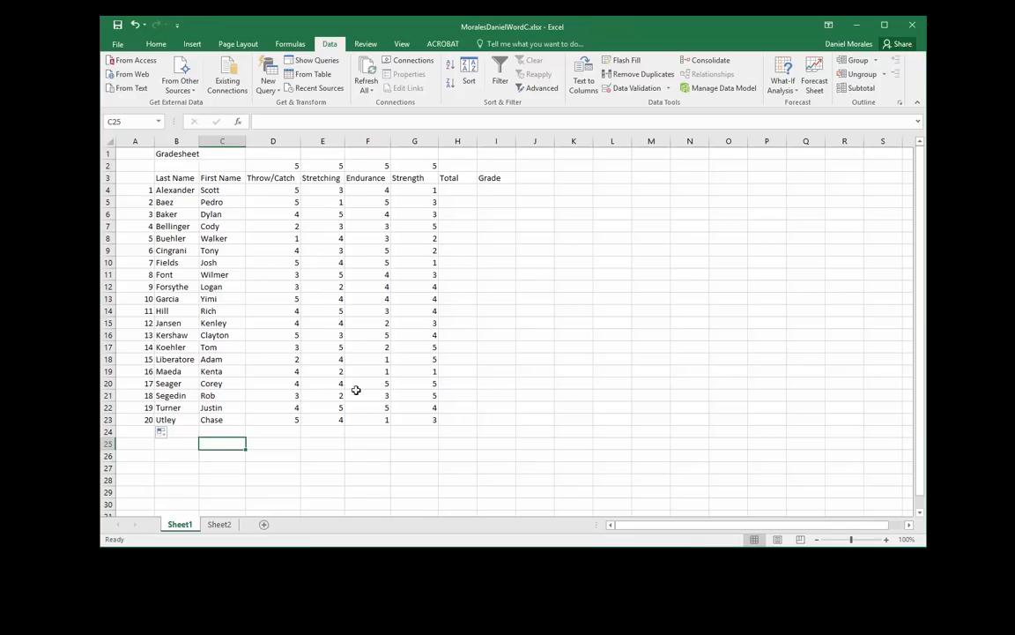
Format the Gradesheet title in B1 with the Arial Black font at size 16
{"action": "left_click", "coordinate": [176, 154]}
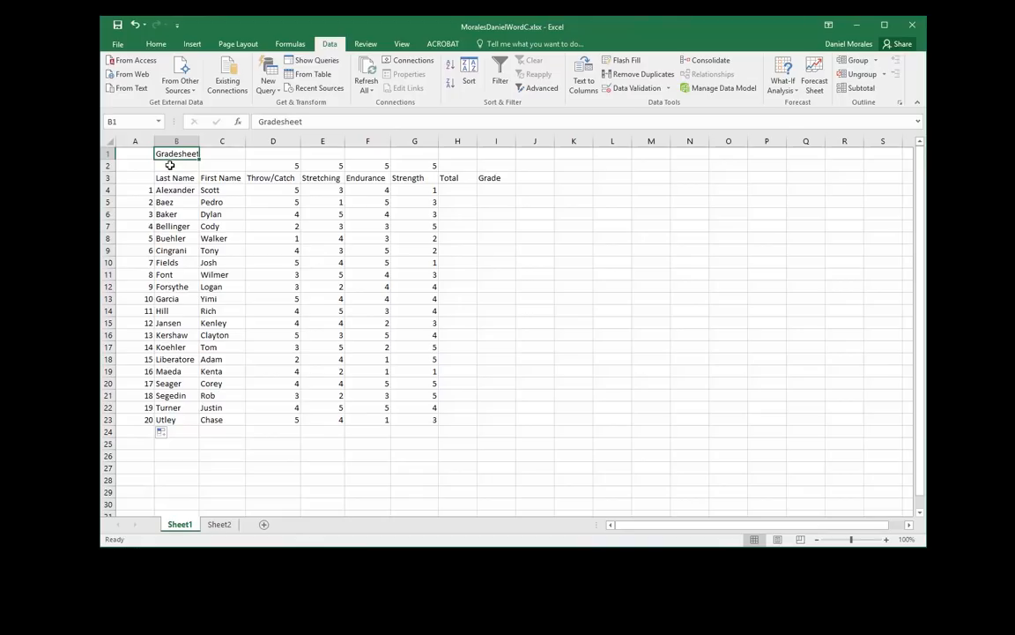
{"action": "left_click", "coordinate": [156, 44]}
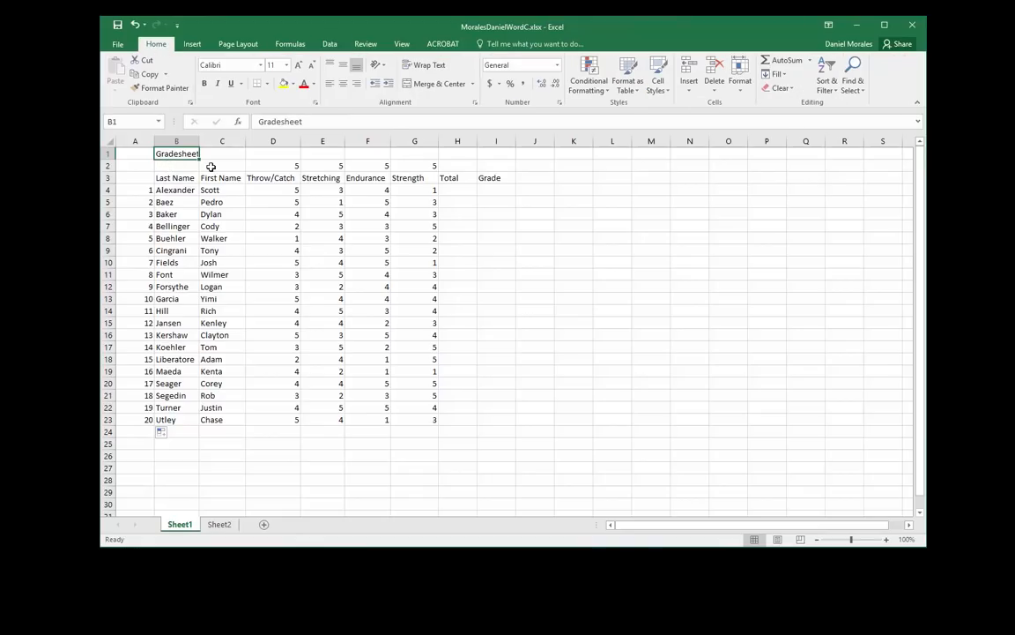
{"action": "left_click", "coordinate": [261, 65]}
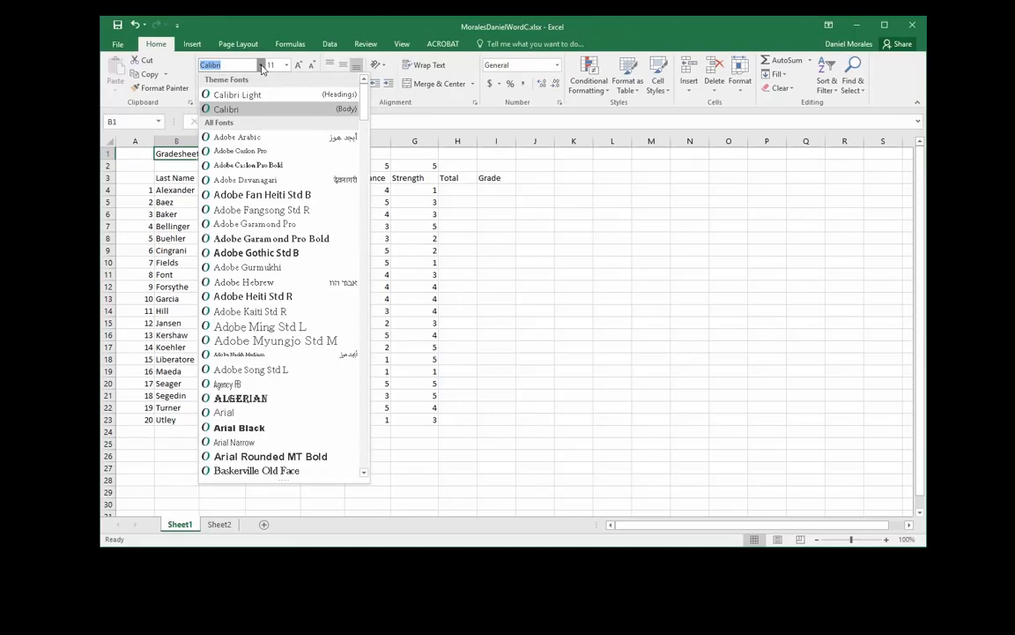
{"action": "left_click", "coordinate": [248, 430]}
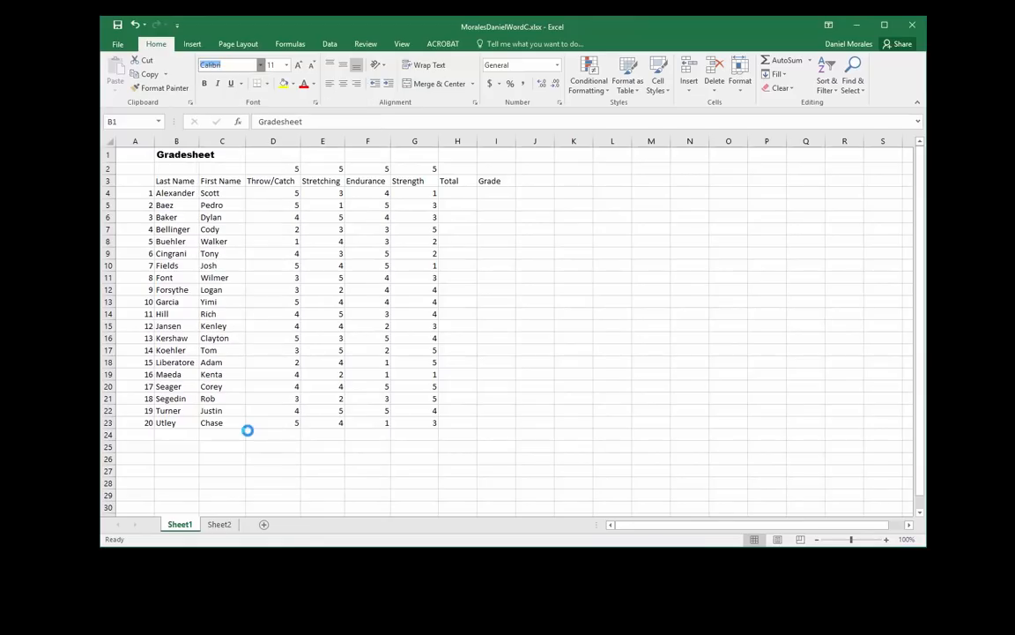
{"action": "left_click", "coordinate": [284, 68]}
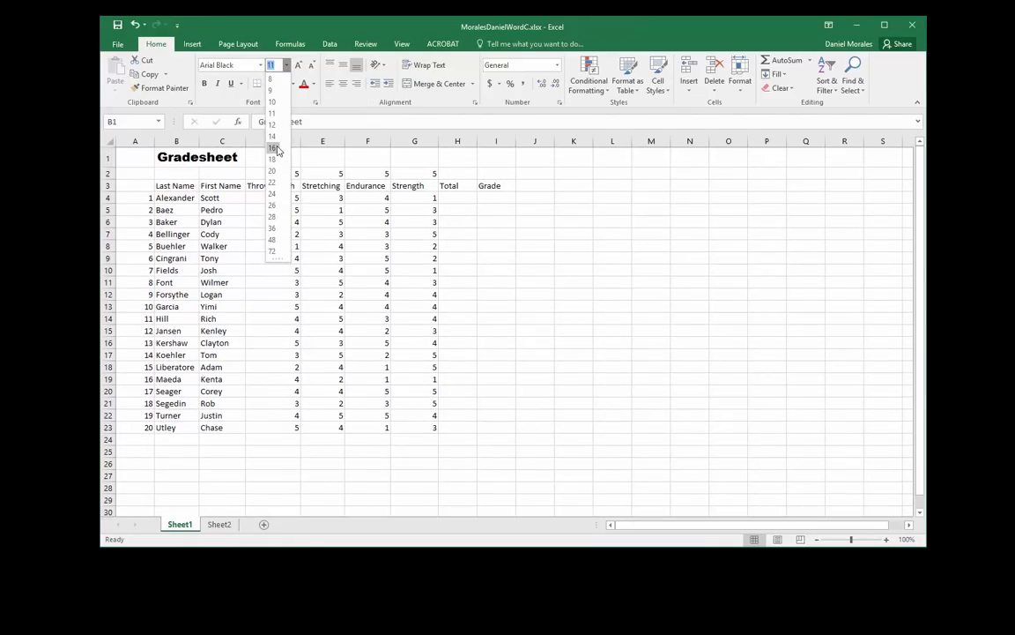
{"action": "left_click", "coordinate": [276, 149]}
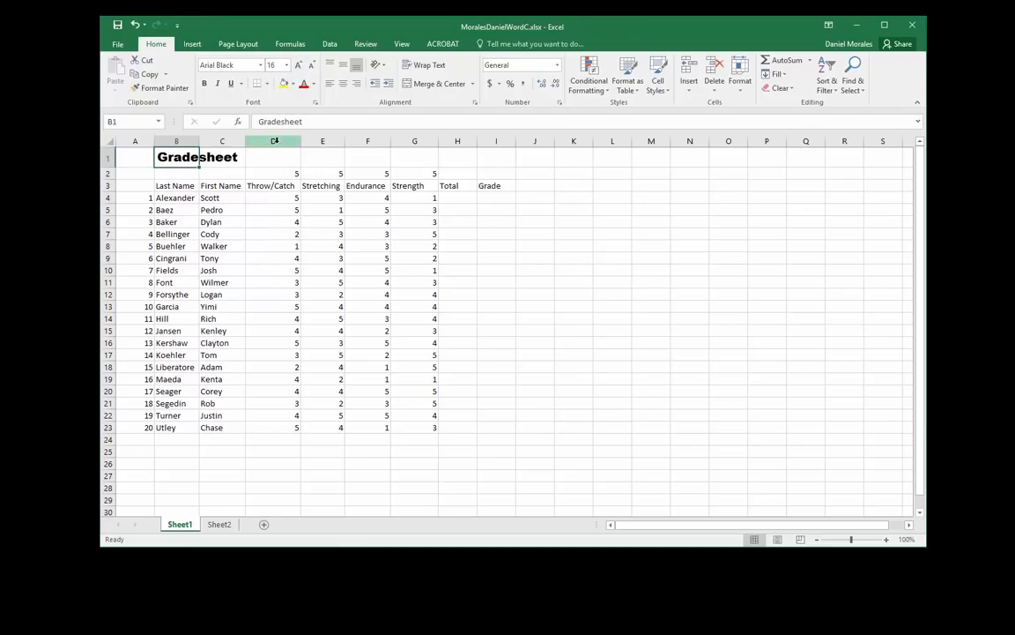
Give the Gradesheet title a dark green font color and its cell B1 a light blue fill
{"action": "left_click", "coordinate": [314, 85]}
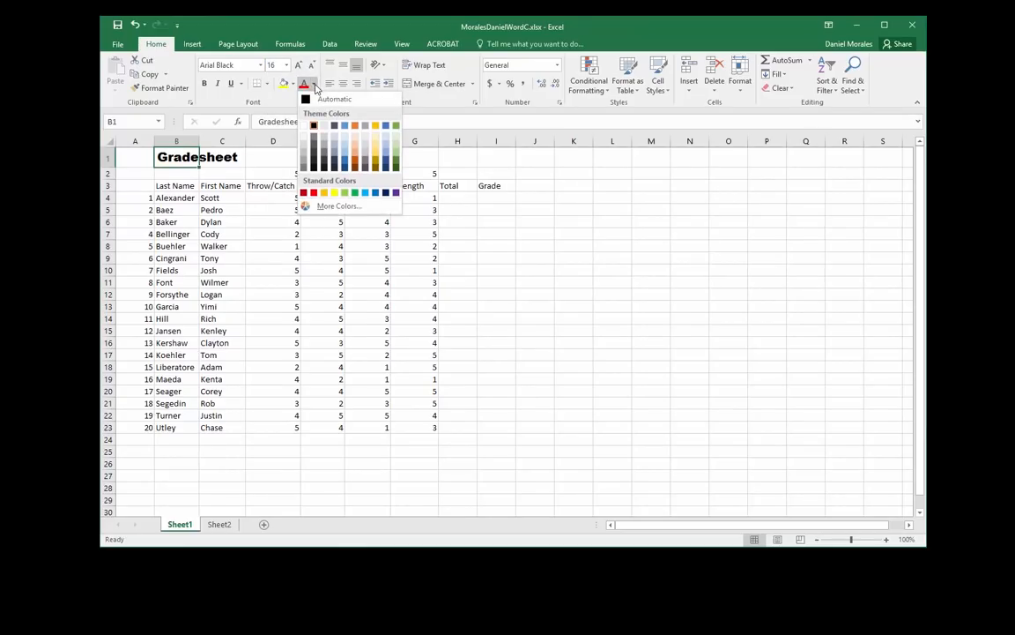
{"action": "left_click", "coordinate": [396, 170]}
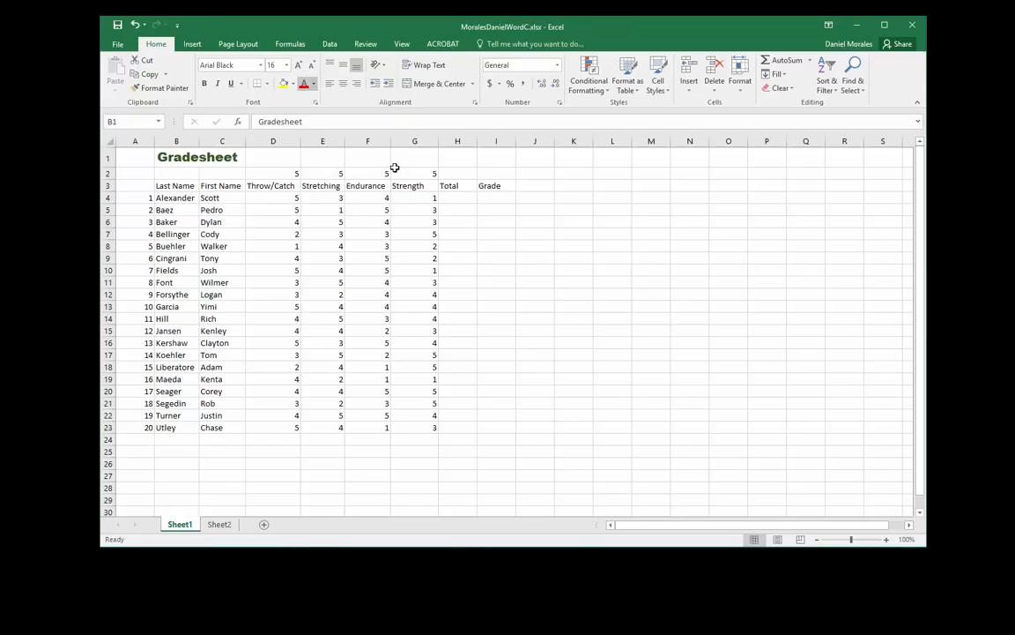
{"action": "left_click", "coordinate": [293, 84]}
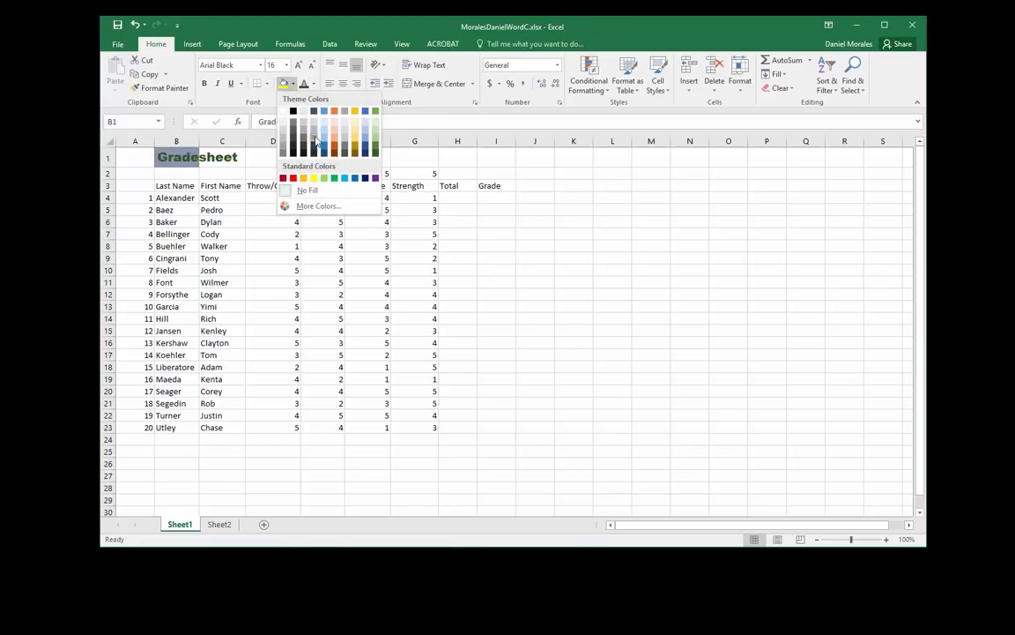
{"action": "left_click", "coordinate": [362, 126]}
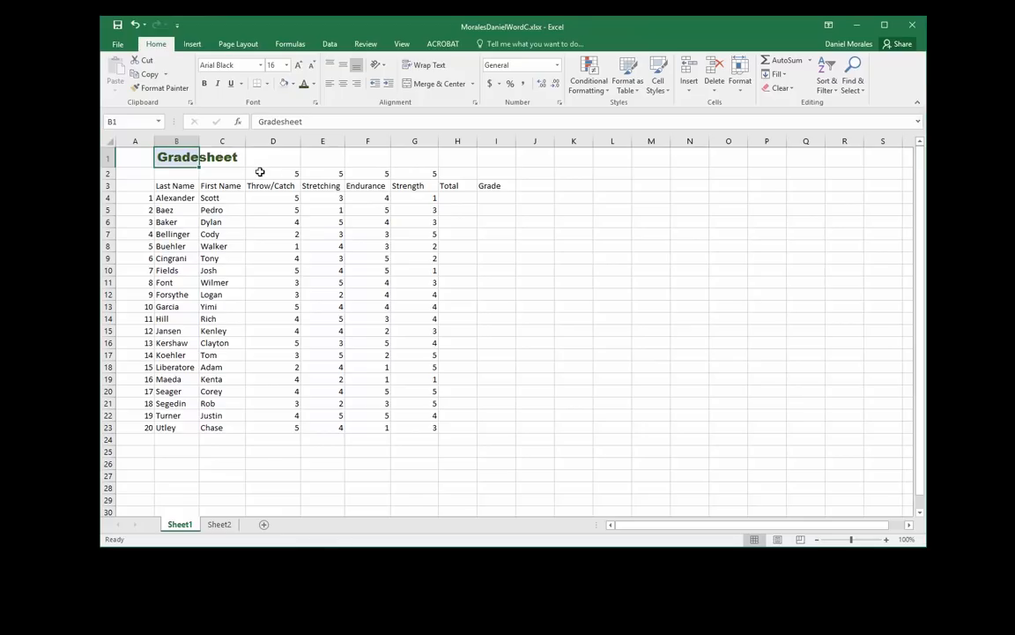
Try italics on the Gradesheet title and turn the italic formatting back off
{"action": "left_click", "coordinate": [218, 85]}
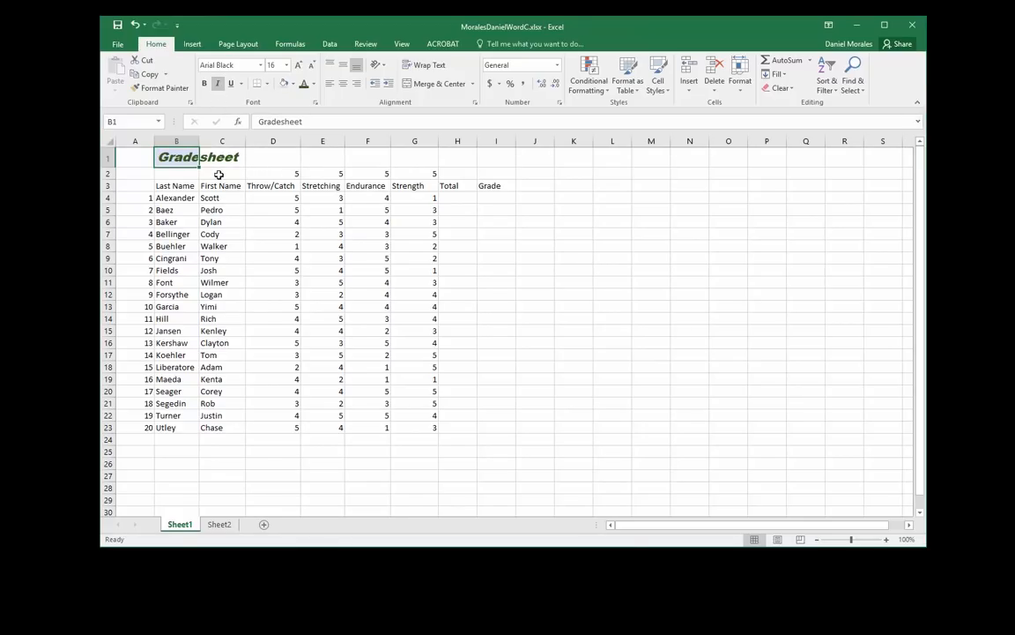
{"action": "left_click", "coordinate": [218, 85]}
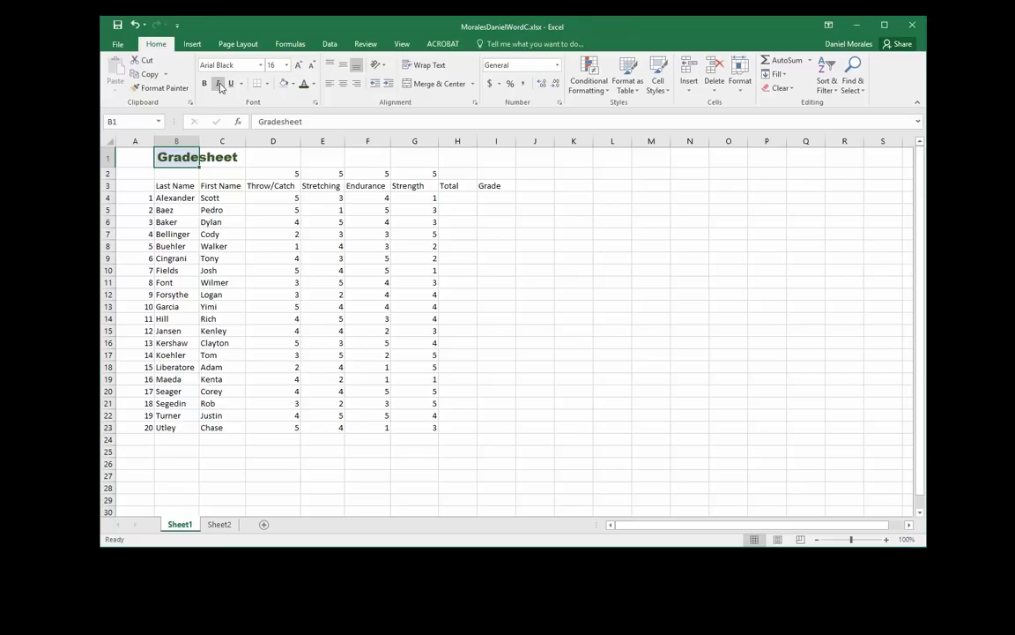
{"action": "left_click", "coordinate": [218, 171]}
Merge and center the Gradesheet title across B1:I1
{"action": "left_click", "coordinate": [178, 158]}
{"action": "left_click", "coordinate": [181, 171]}
{"action": "left_click", "coordinate": [172, 157]}
{"action": "left_click_drag", "start_coordinate": [173, 157], "coordinate": [495, 160]}
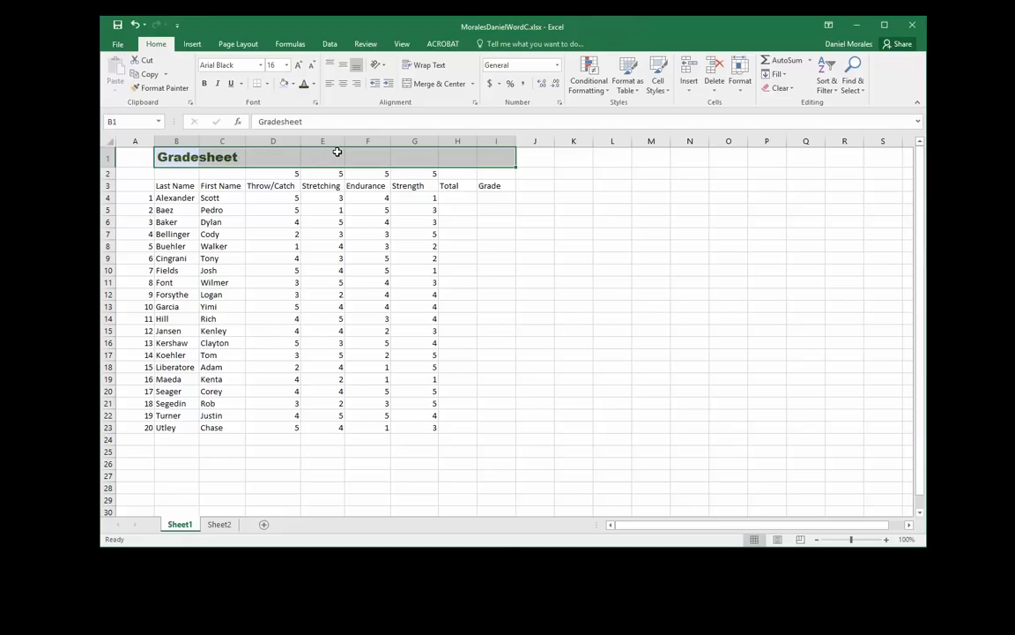
{"action": "left_click", "coordinate": [446, 84]}
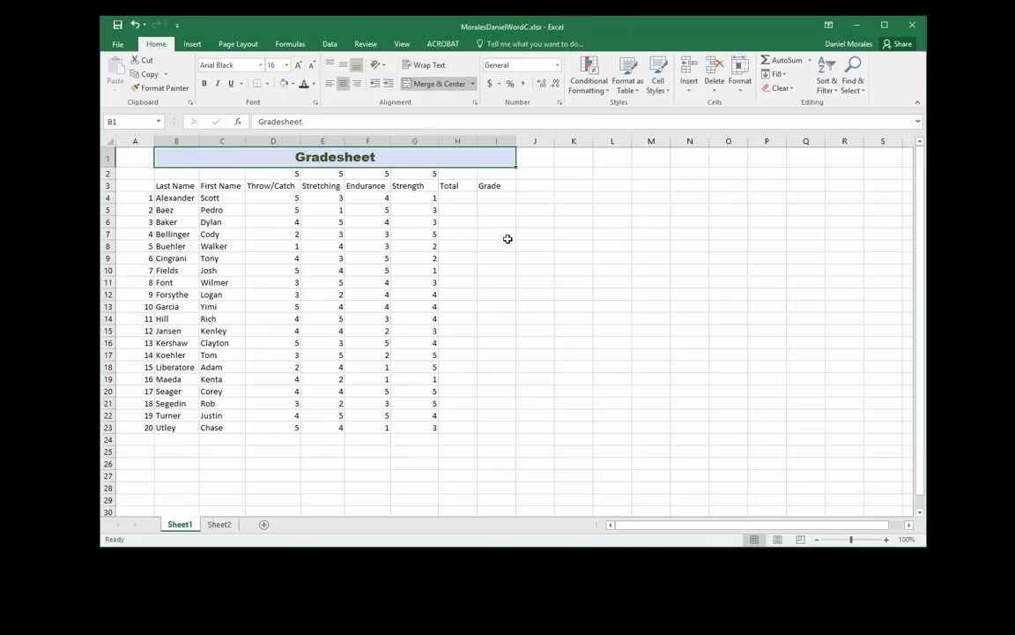
{"action": "left_click", "coordinate": [507, 236]}
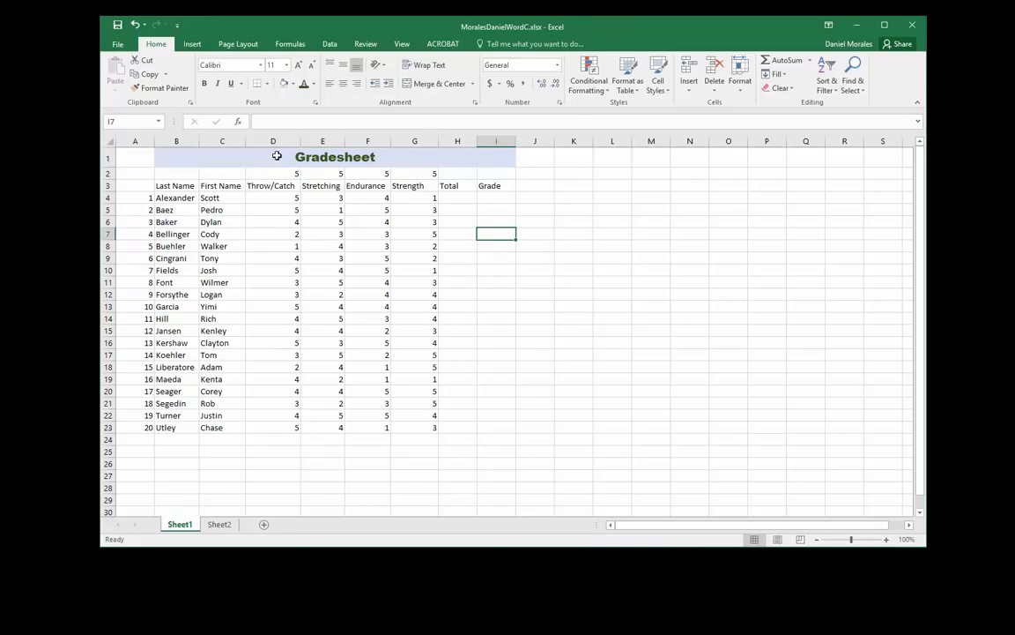
{"action": "left_click", "coordinate": [317, 157]}
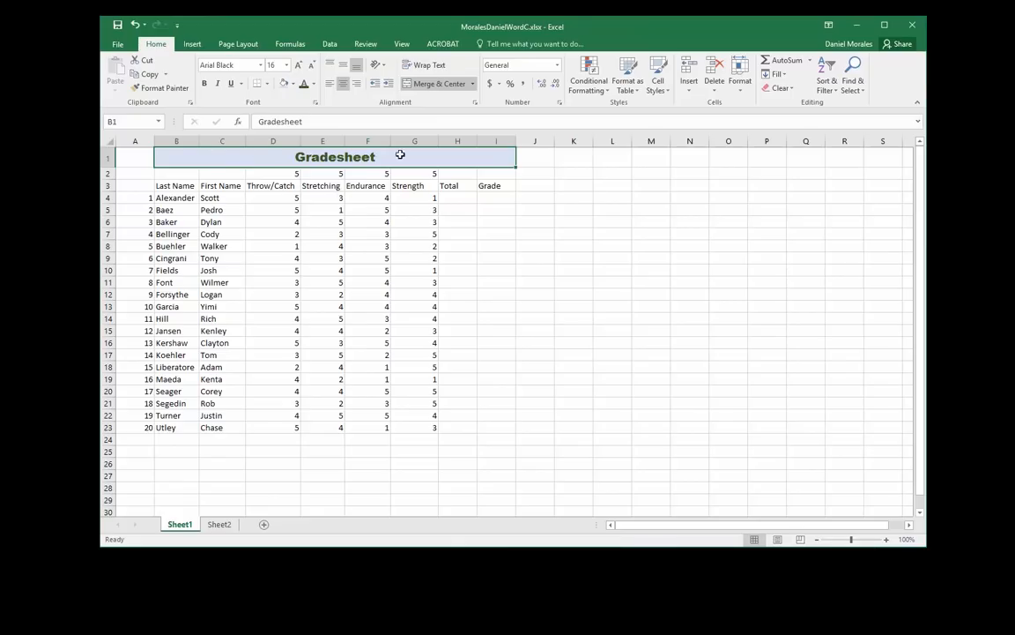
{"action": "left_click", "coordinate": [489, 207]}
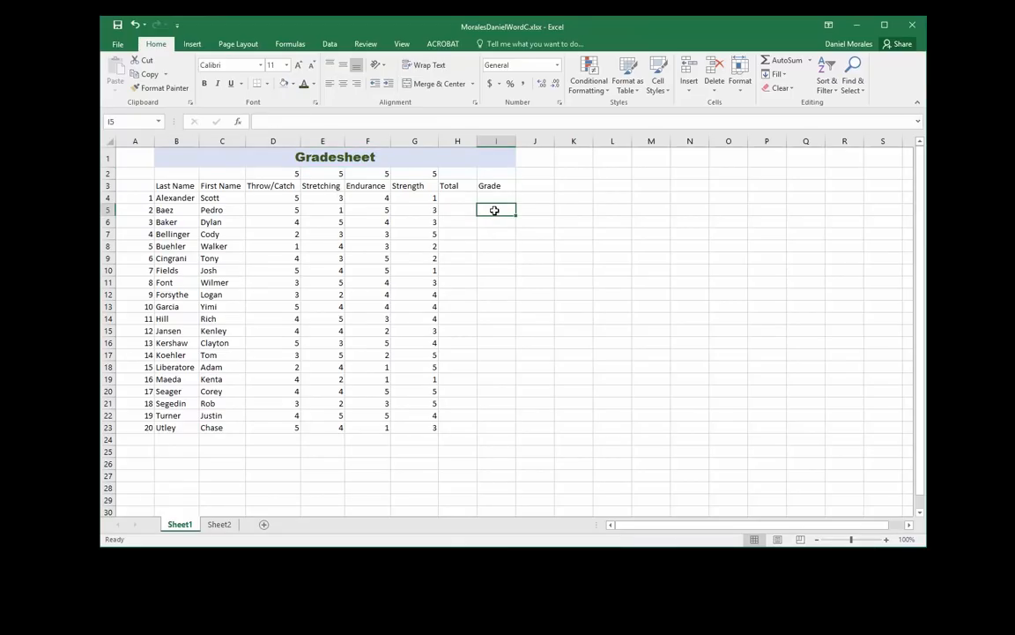
Total the first student's scores in H4 with AutoSum over D4:G4 and fill the formula down to H23
{"action": "left_click", "coordinate": [461, 198]}
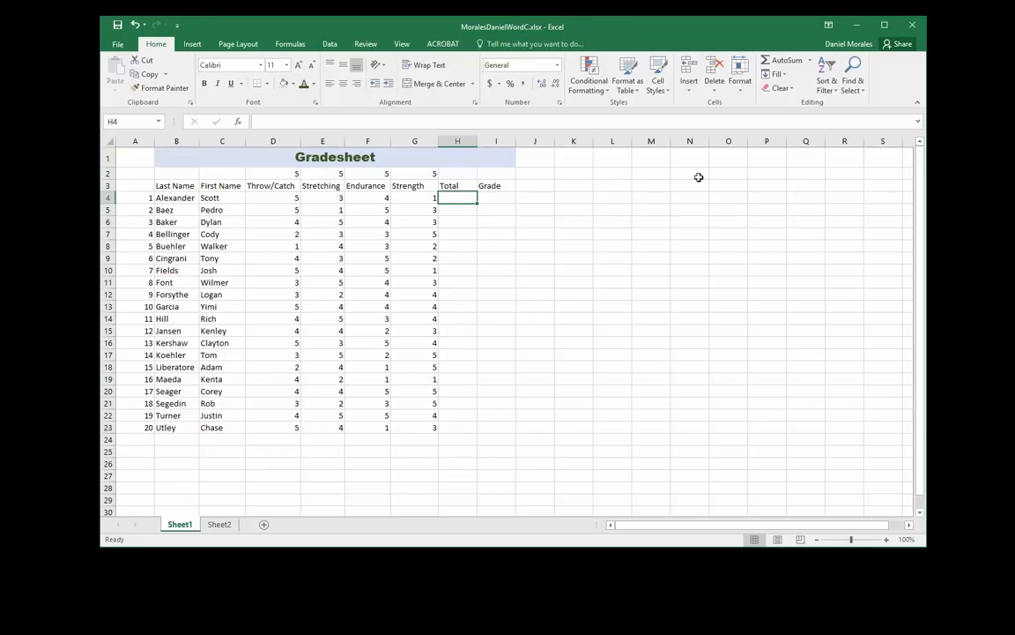
{"action": "left_click", "coordinate": [797, 60]}
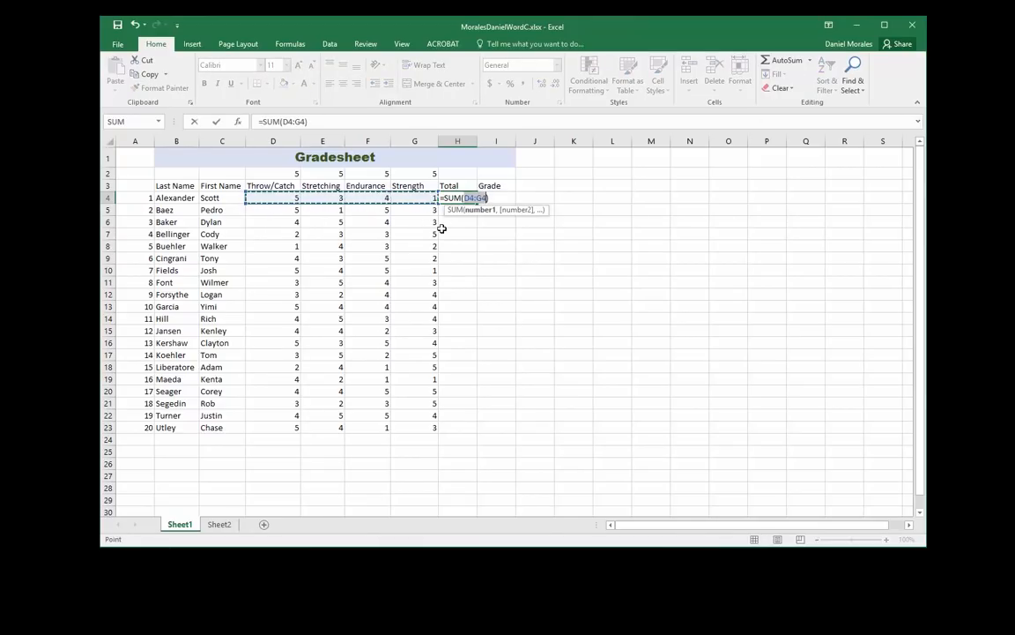
{"action": "left_click", "coordinate": [216, 122]}
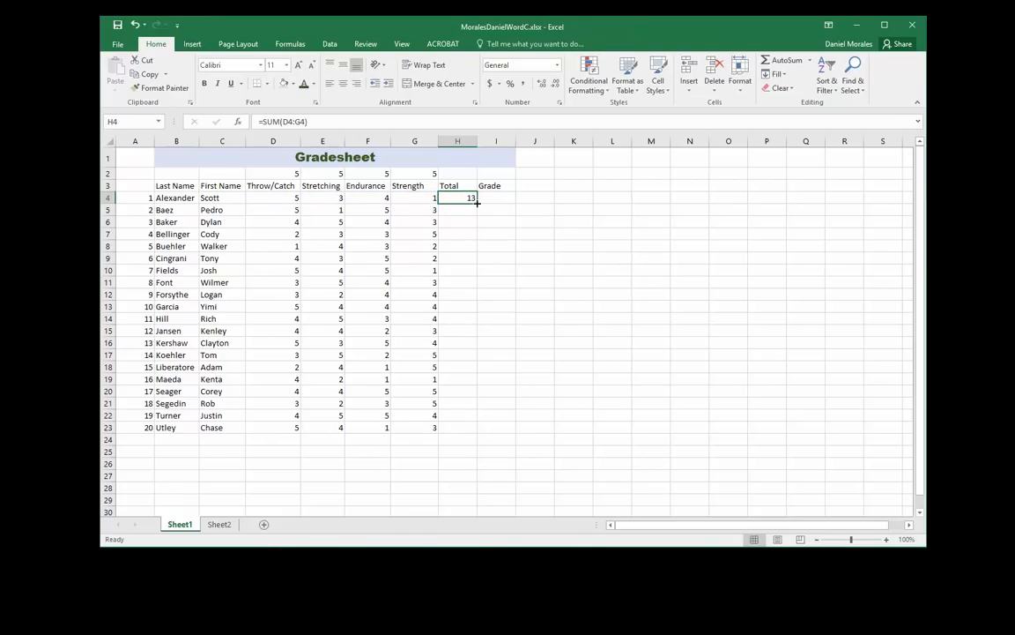
{"action": "left_click_drag", "start_coordinate": [477, 203], "coordinate": [476, 433]}
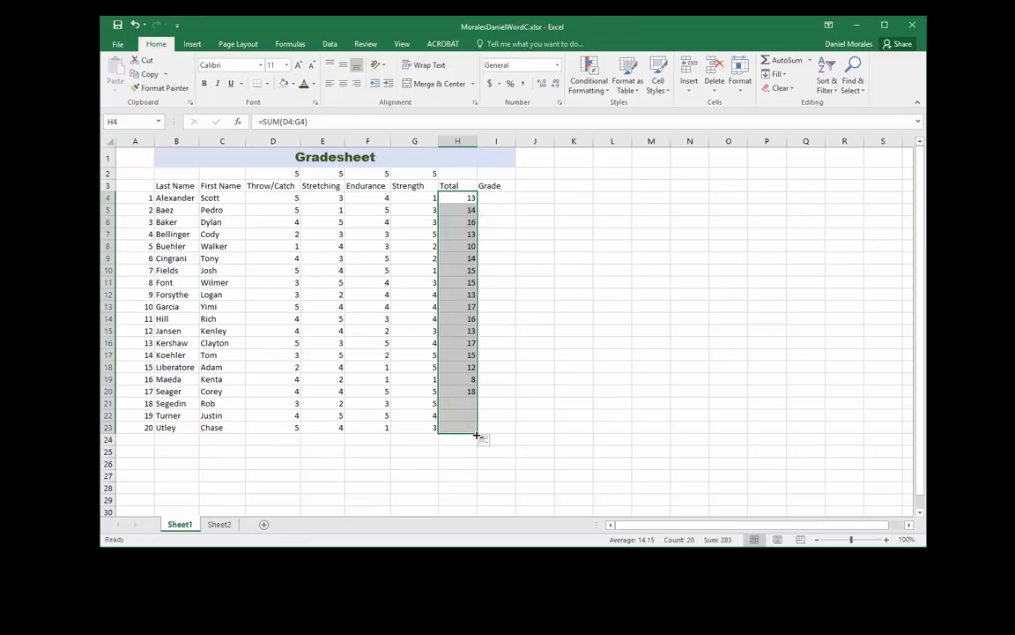
{"action": "left_click", "coordinate": [497, 268]}
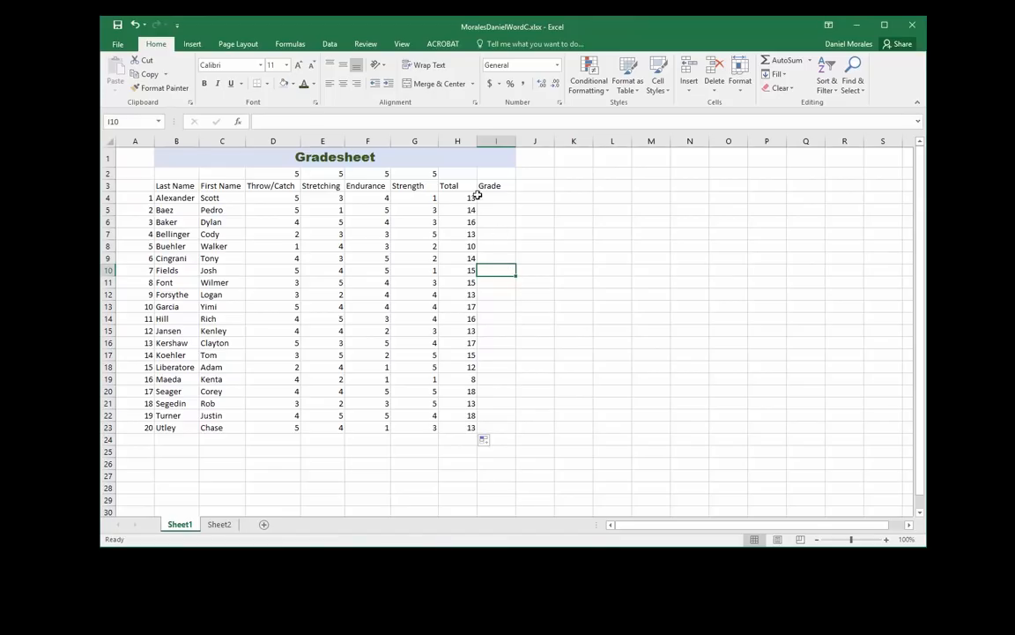
Total the maximum points of D2:G2 in H2 with AutoSum
{"action": "left_click", "coordinate": [466, 172]}
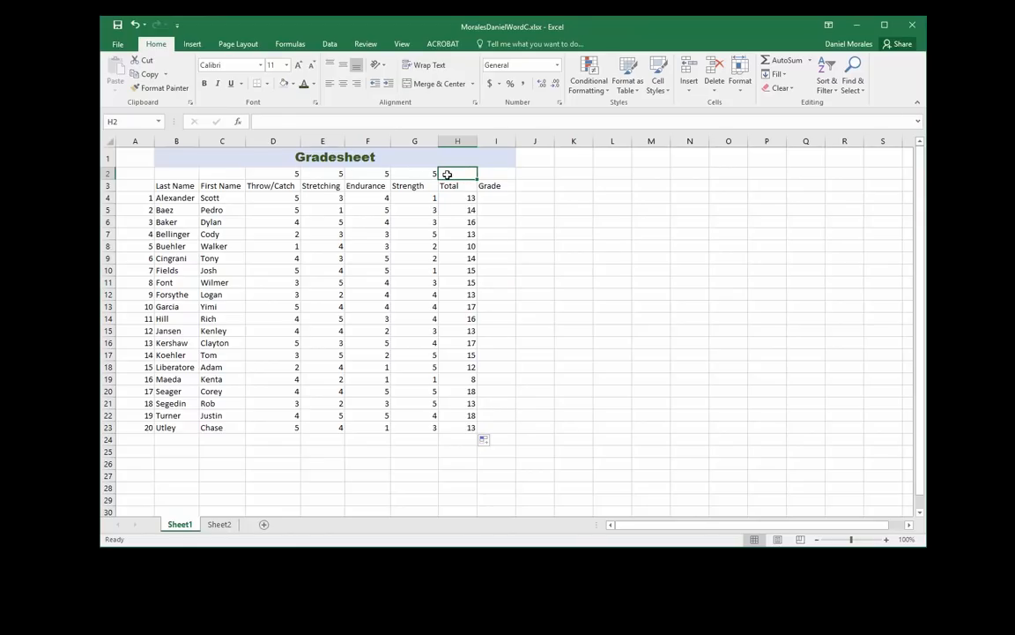
{"action": "left_click", "coordinate": [792, 61]}
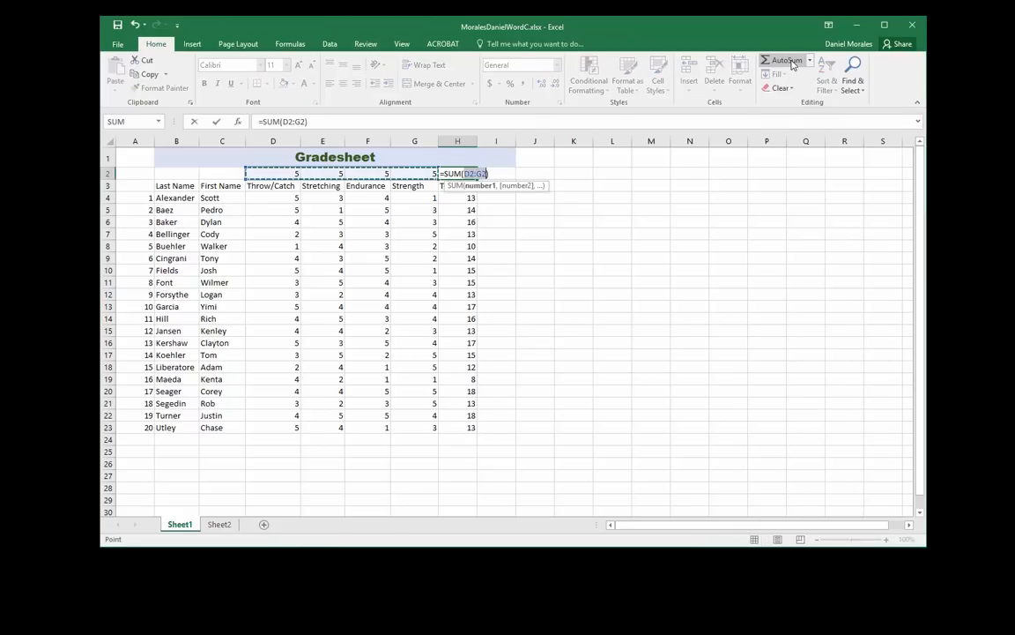
{"action": "left_click", "coordinate": [216, 122]}
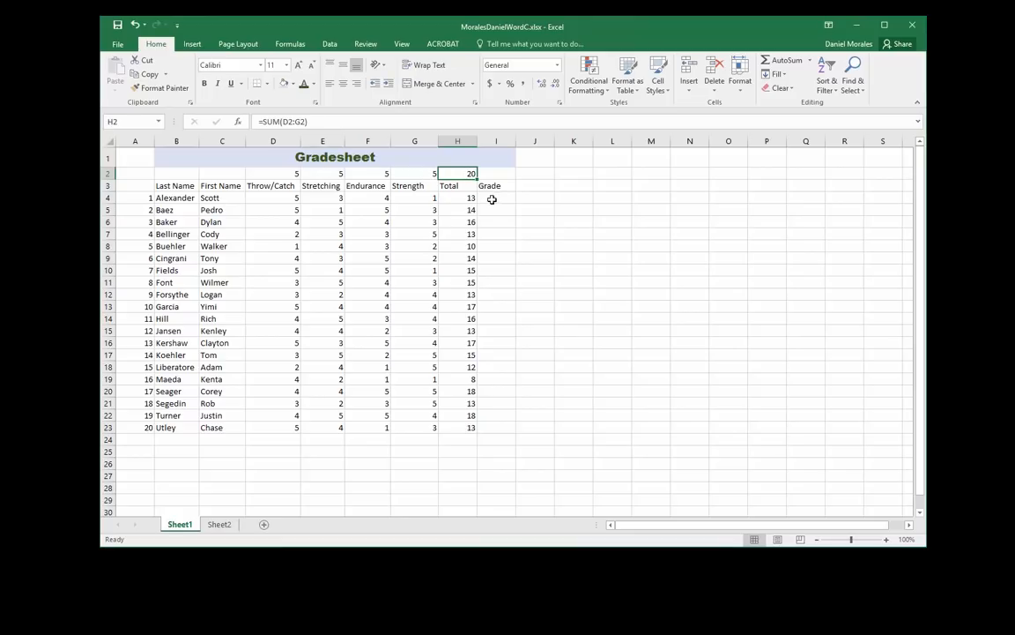
Enter the formula =H4/$H$2 in I4 to calculate the first student's grade with an absolute reference to the maximum total
{"action": "left_click", "coordinate": [492, 198]}
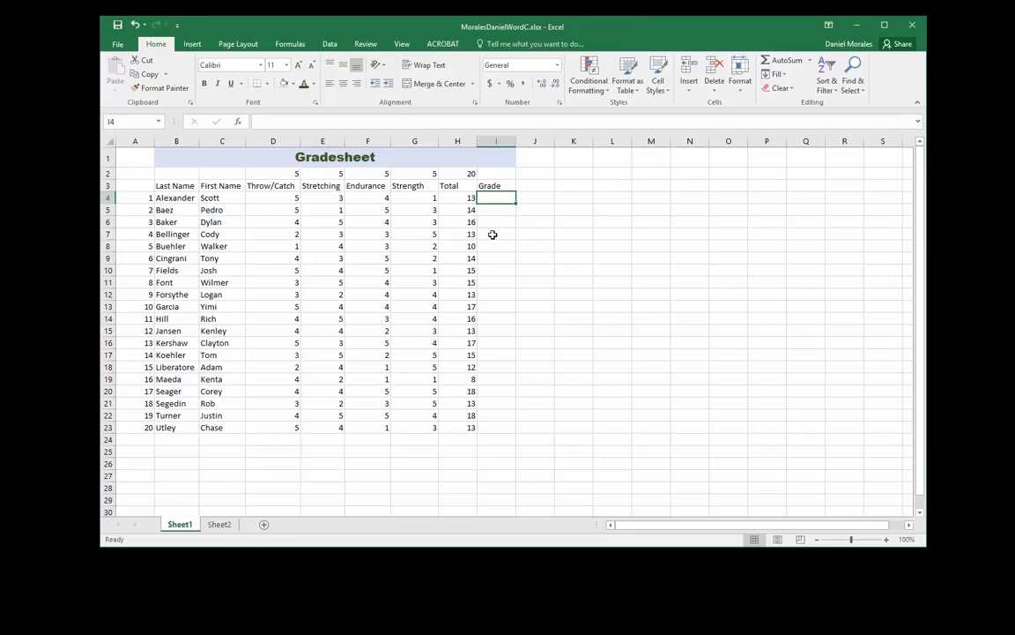
{"action": "type", "text": "="}
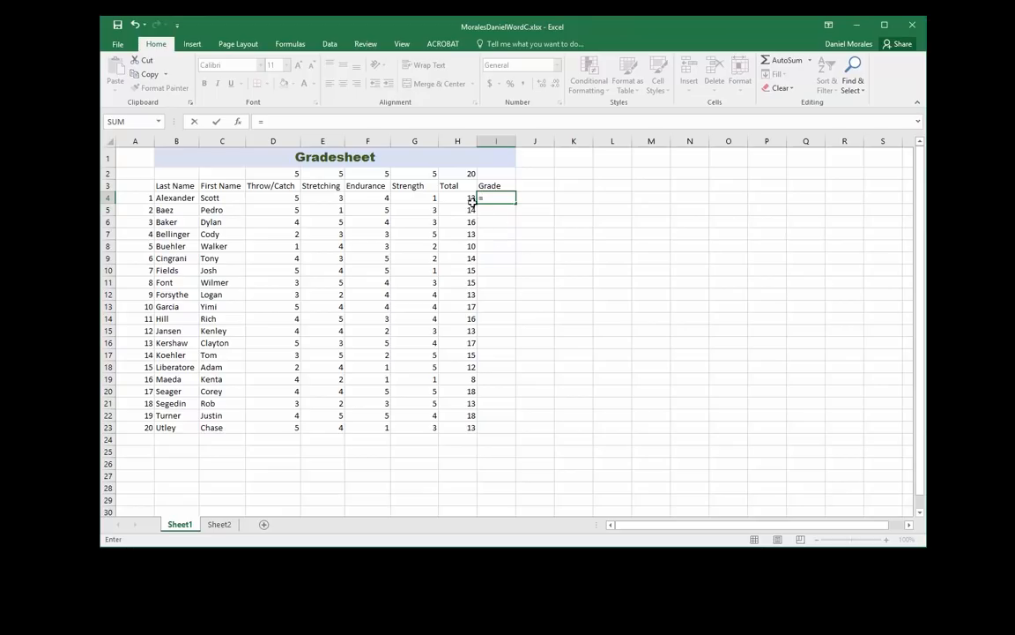
{"action": "left_click", "coordinate": [462, 198]}
{"action": "type", "text": "/"}
{"action": "left_click", "coordinate": [468, 174]}
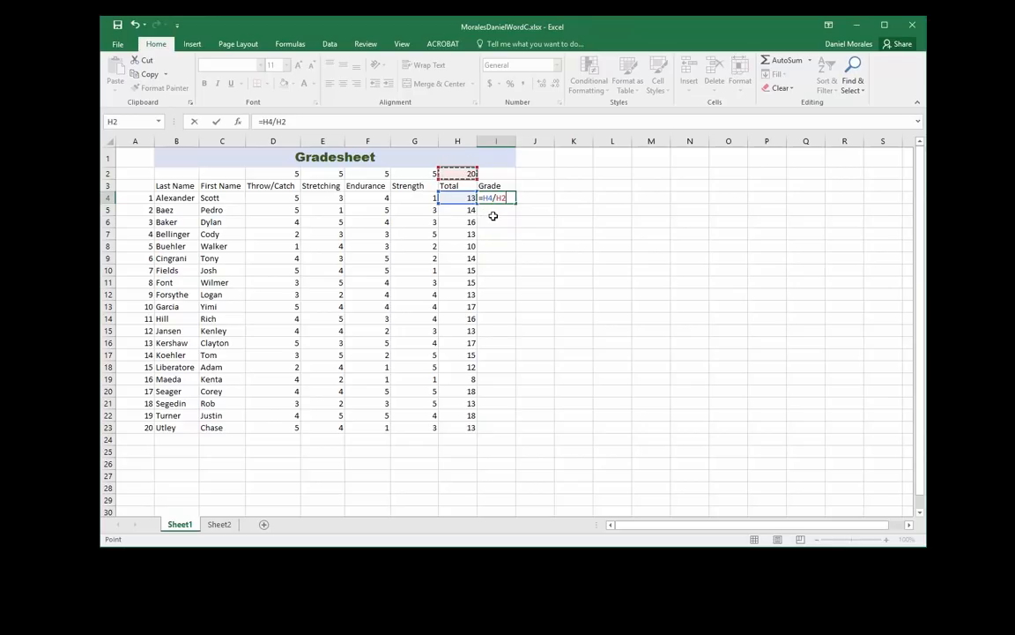
{"action": "left_click", "coordinate": [243, 121]}
{"action": "type", "text": "$H$"}
{"action": "left_click", "coordinate": [218, 126]}
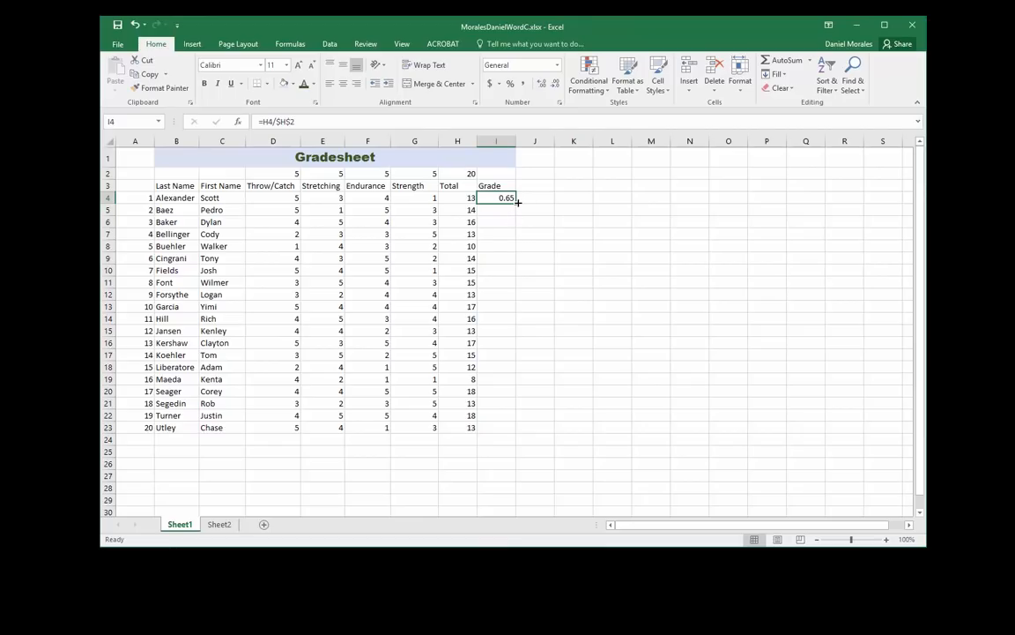
Fill the grade formula from I4 down to I23 and check the copied references in the first rows
{"action": "left_click_drag", "start_coordinate": [516, 202], "coordinate": [504, 435]}
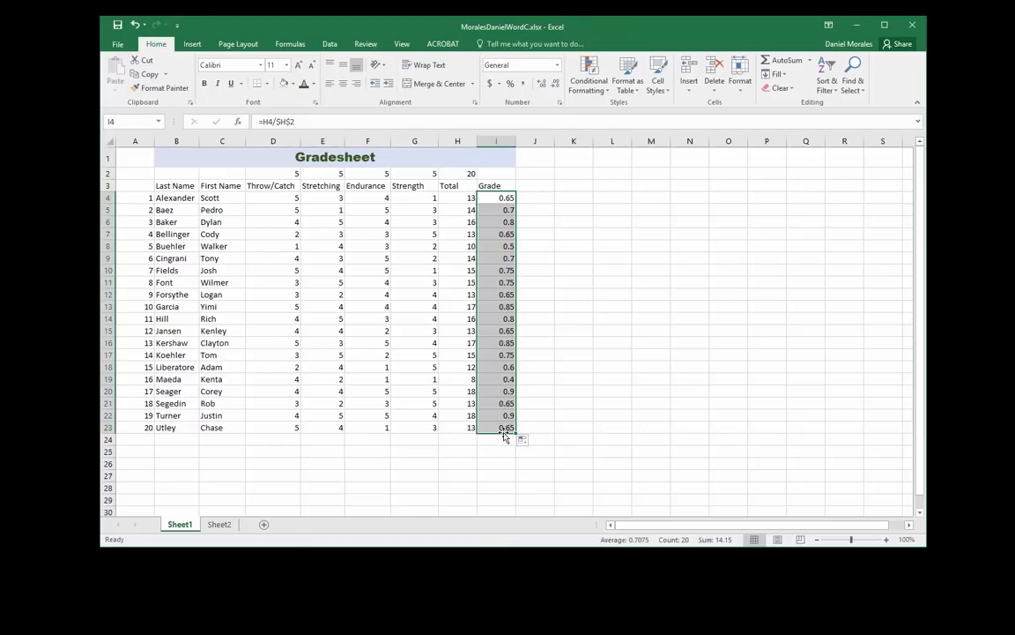
{"action": "left_click", "coordinate": [488, 198]}
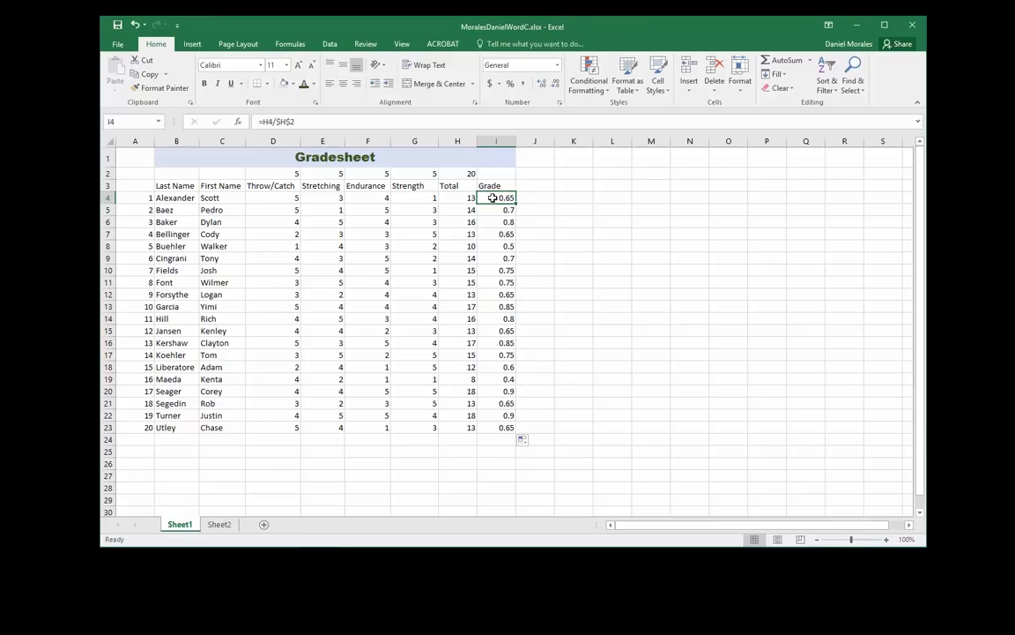
{"action": "left_click", "coordinate": [491, 210]}
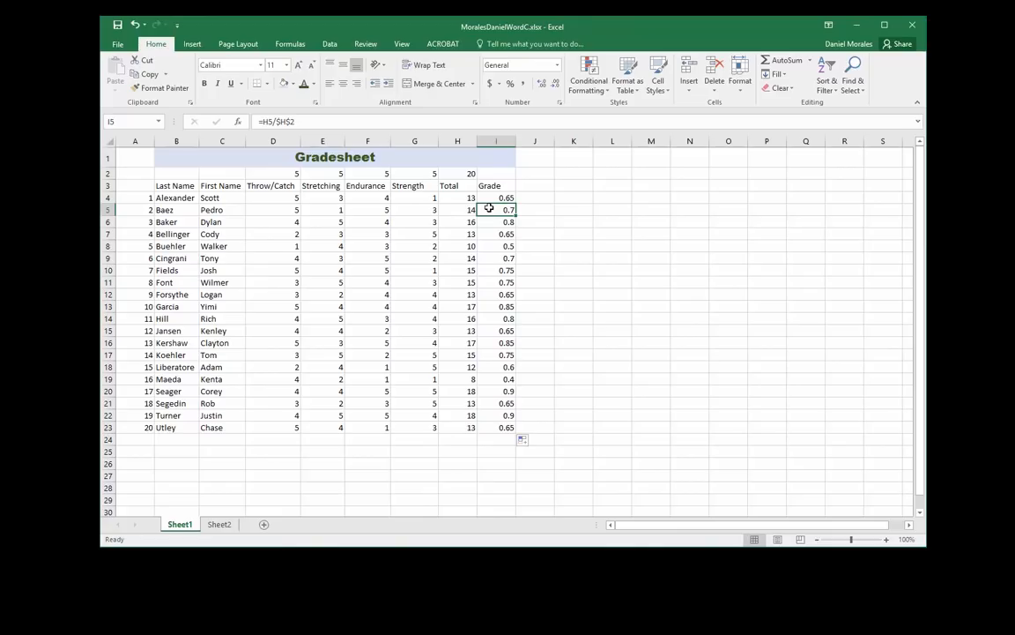
Format the grades in I4:I23 as percentages without decimals
{"action": "left_click", "coordinate": [499, 199]}
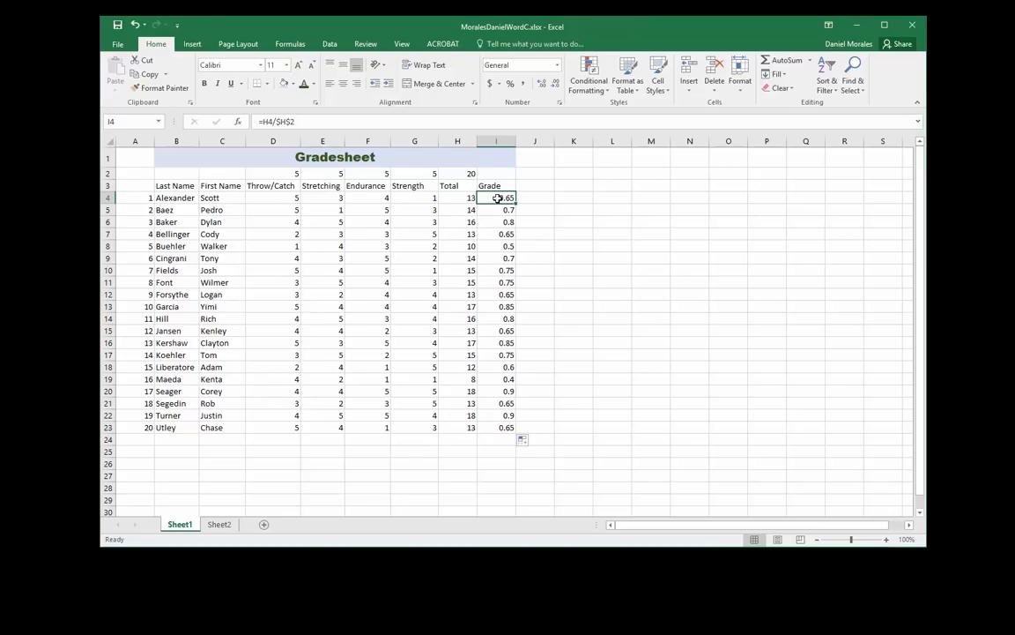
{"action": "left_click_drag", "start_coordinate": [498, 198], "coordinate": [493, 423]}
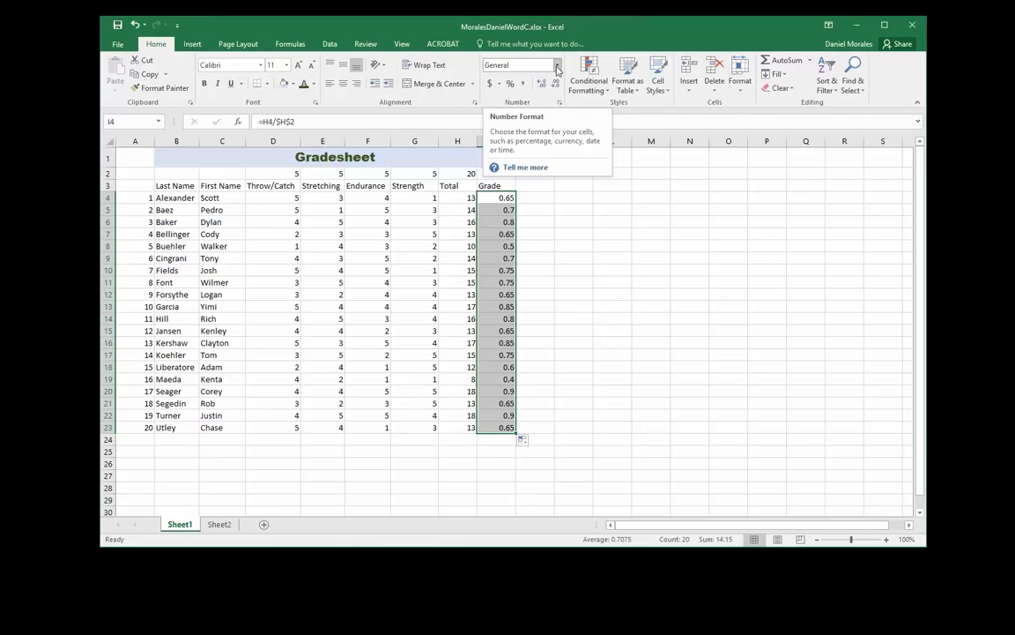
{"action": "left_click", "coordinate": [557, 66]}
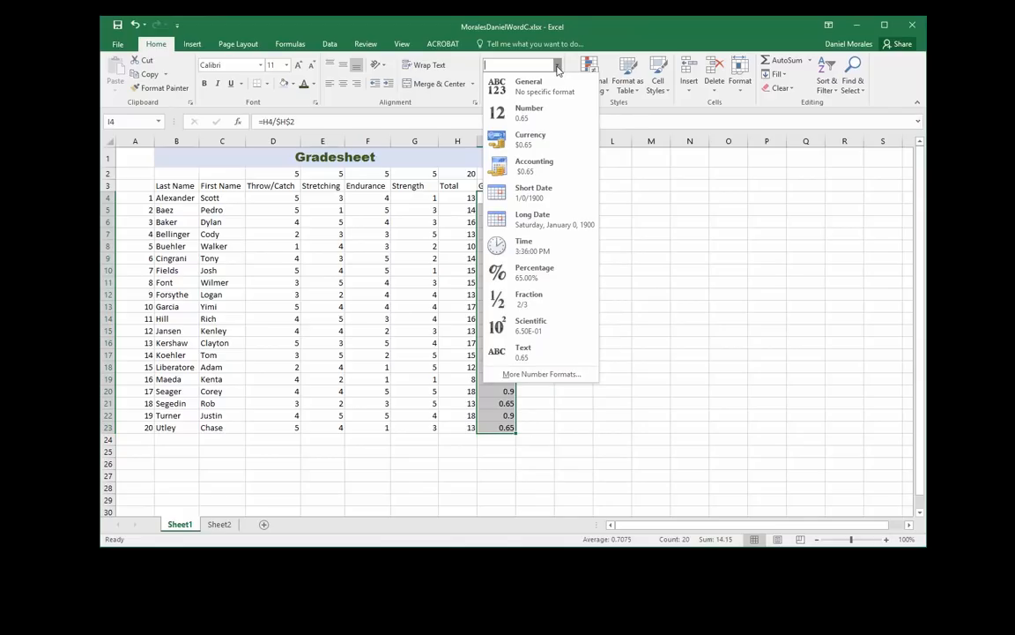
{"action": "left_click", "coordinate": [557, 66]}
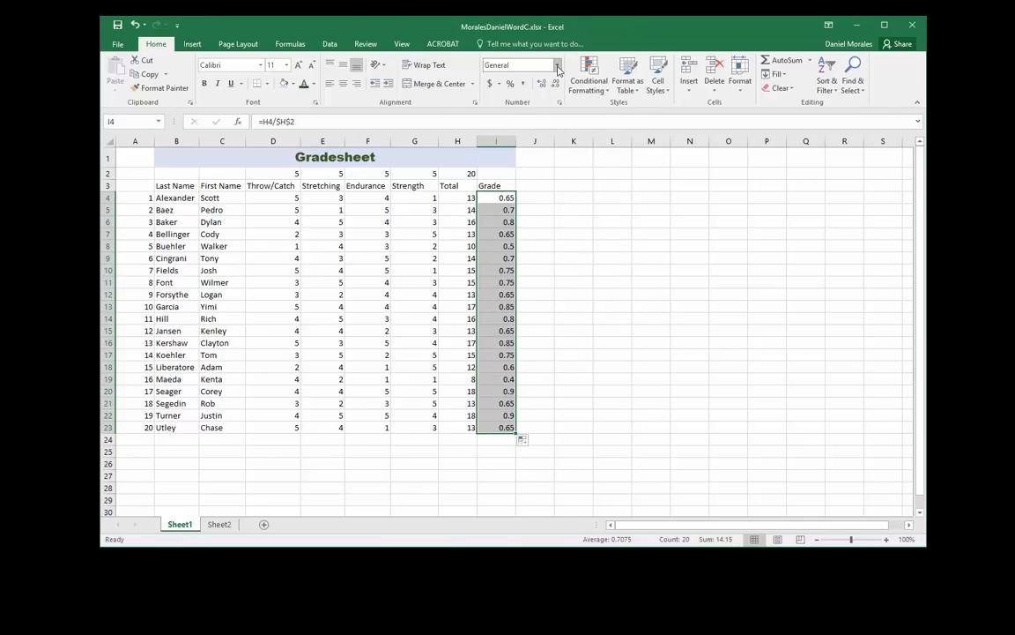
{"action": "left_click", "coordinate": [511, 84]}
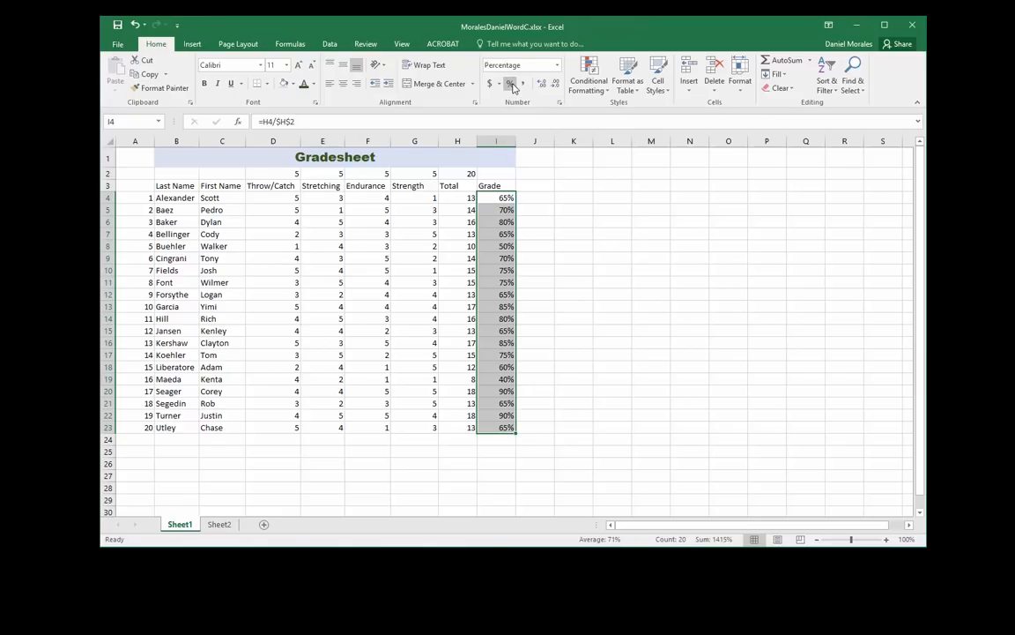
{"action": "left_click", "coordinate": [530, 200]}
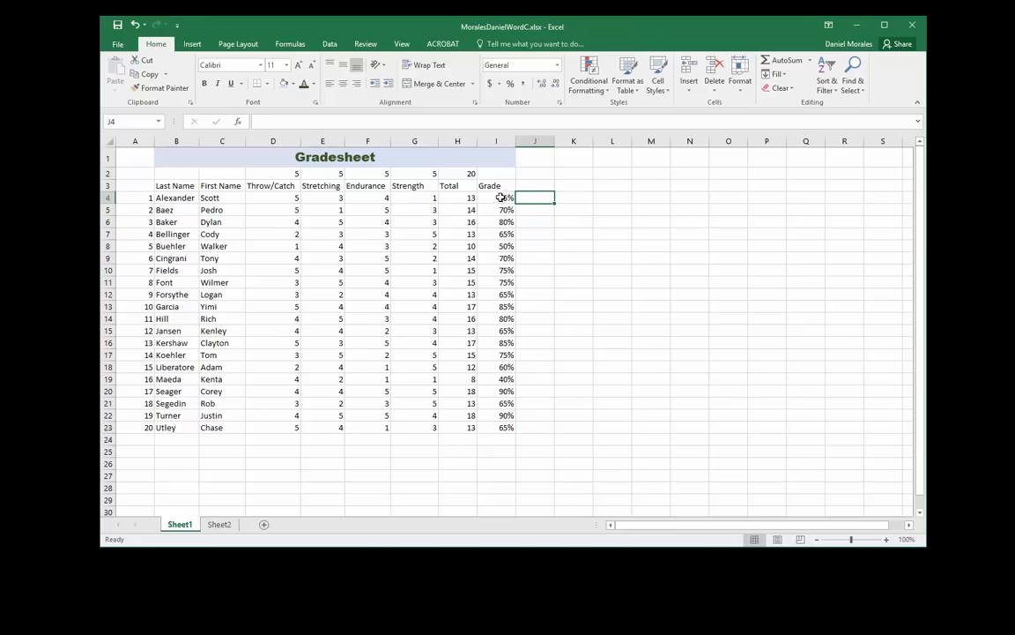
Set up a Less Than conditional formatting rule for the grades in I4:I23 with 60% as the threshold
{"action": "left_click_drag", "start_coordinate": [501, 197], "coordinate": [502, 425]}
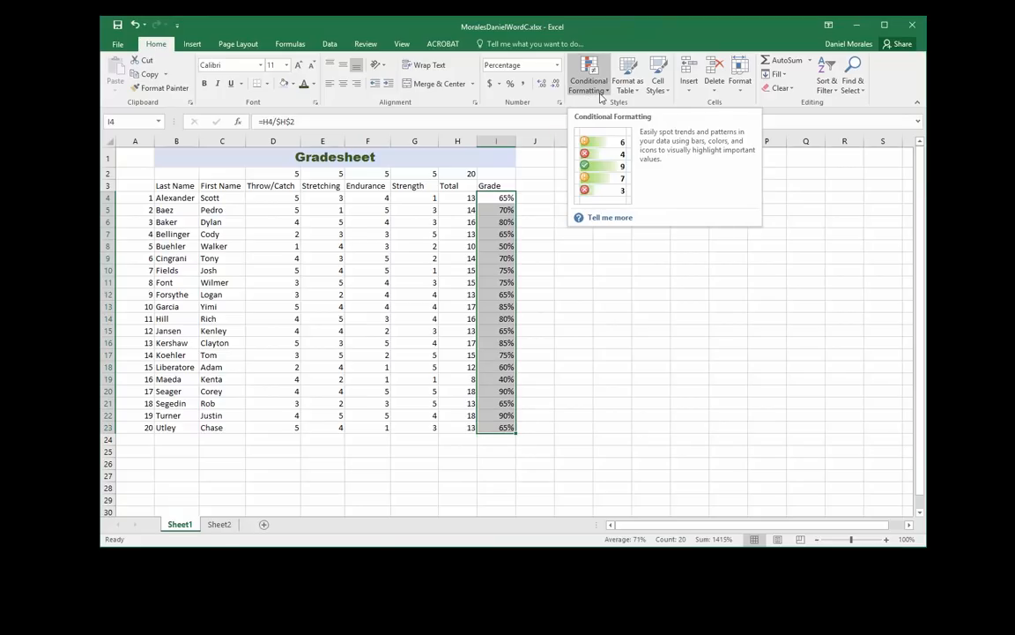
{"action": "left_click", "coordinate": [606, 91]}
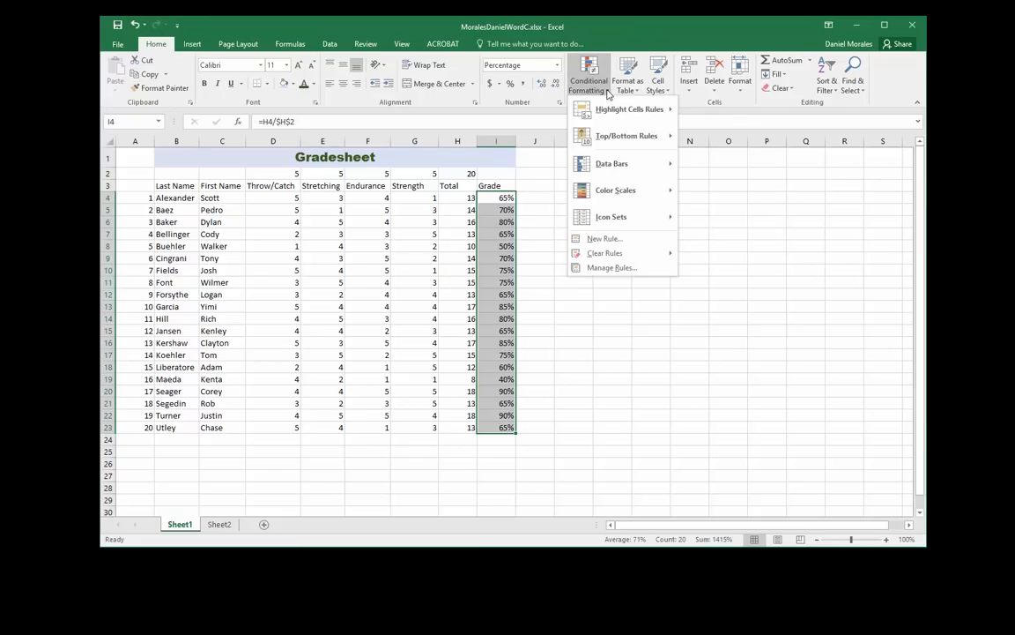
{"action": "mouse_move", "coordinate": [613, 118]}
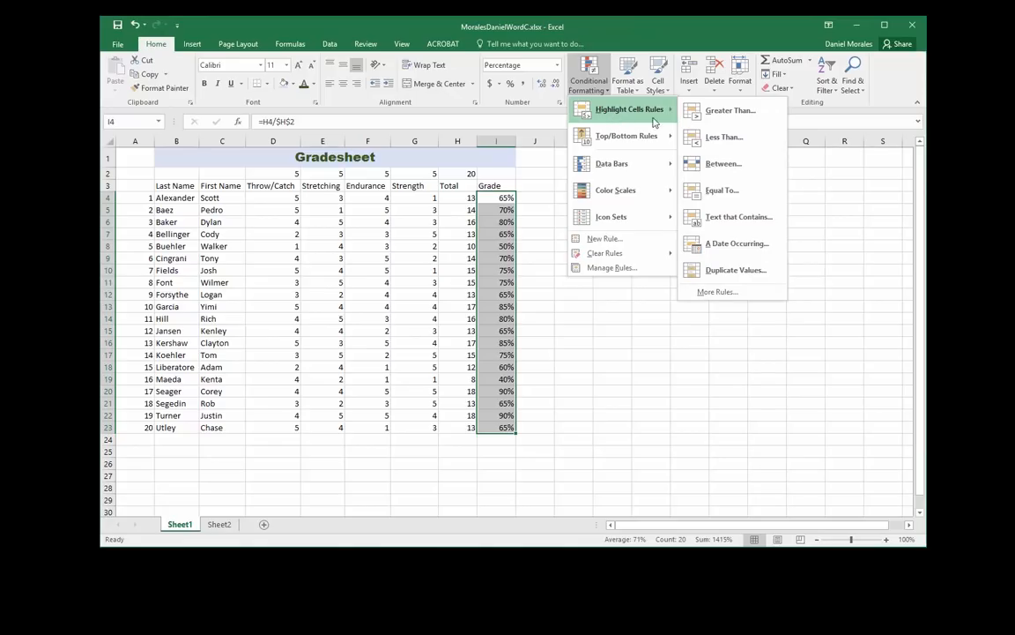
{"action": "left_click", "coordinate": [725, 137]}
{"action": "left_click_drag", "start_coordinate": [711, 264], "coordinate": [638, 222]}
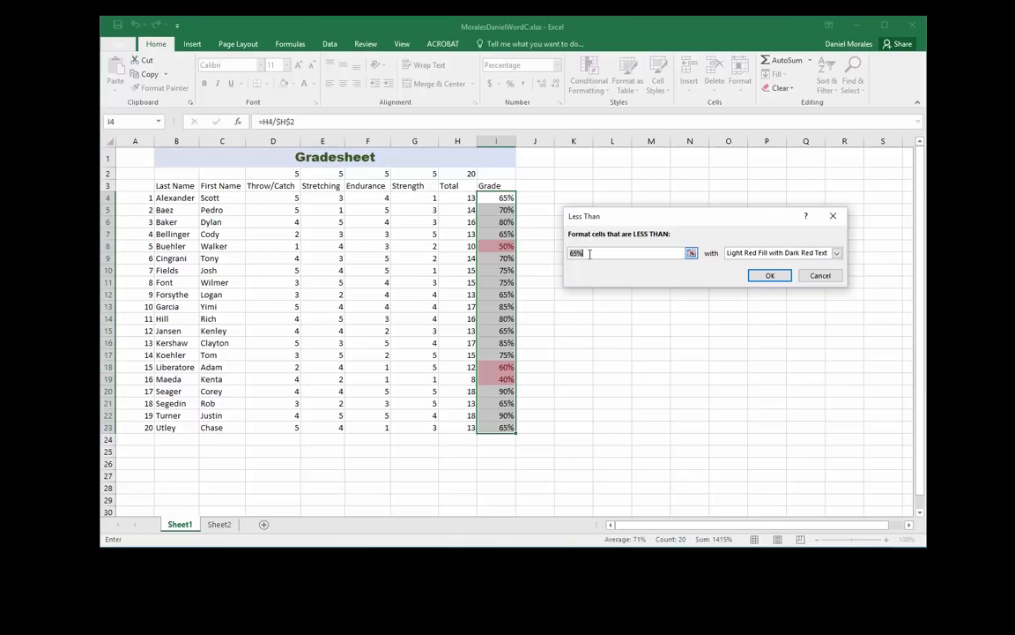
{"action": "type", "text": "60"}
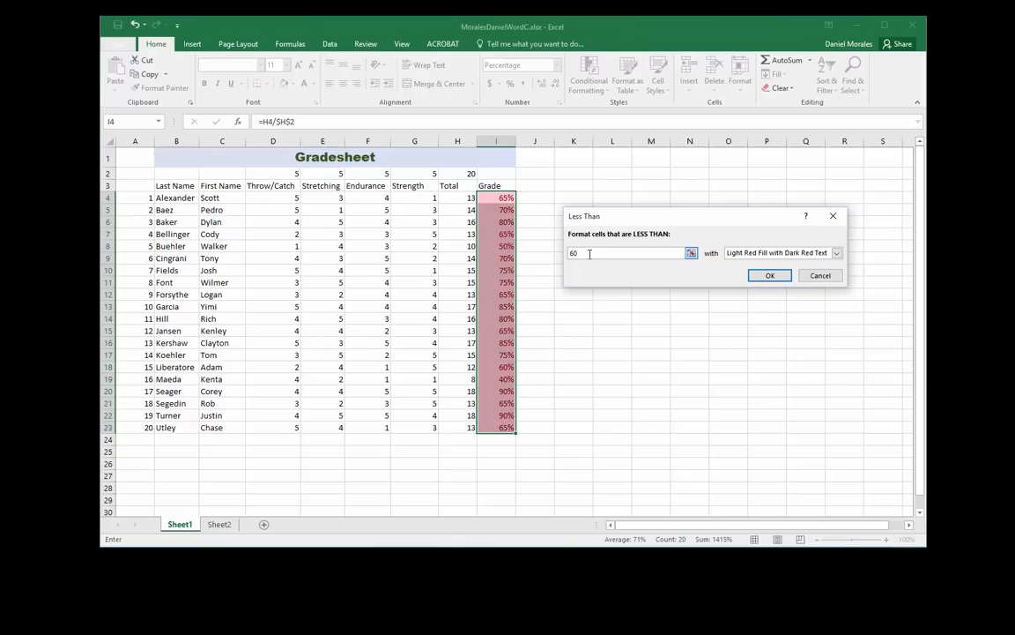
{"action": "type", "text": "%"}
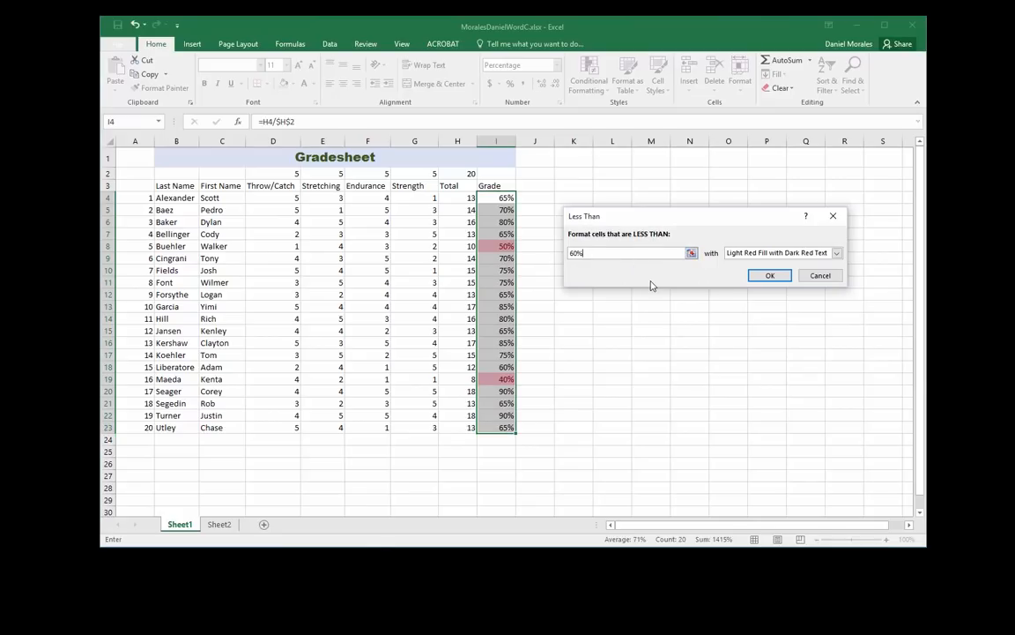
Try the Red Border and Green Fill with Dark Green Text formats for the grades below 60%
{"action": "left_click", "coordinate": [836, 253]}
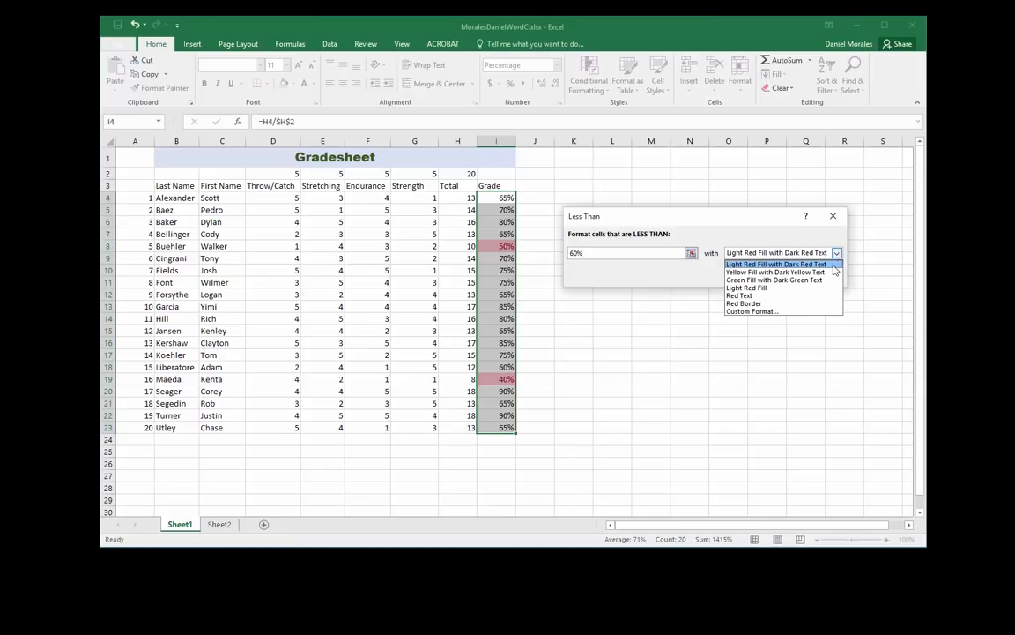
{"action": "left_click", "coordinate": [756, 304]}
{"action": "left_click", "coordinate": [836, 253]}
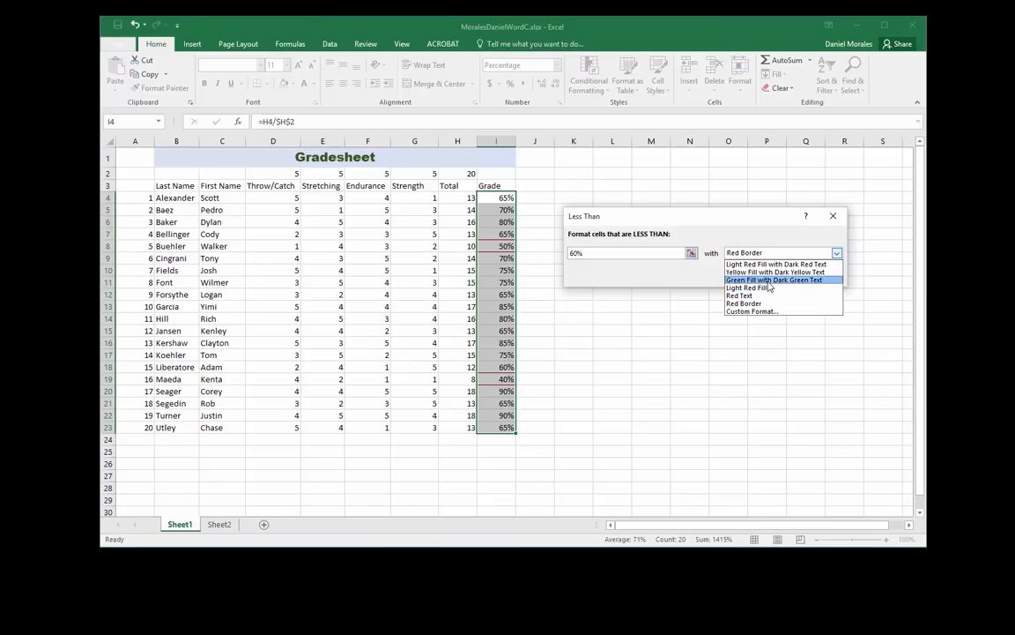
{"action": "left_click", "coordinate": [767, 280]}
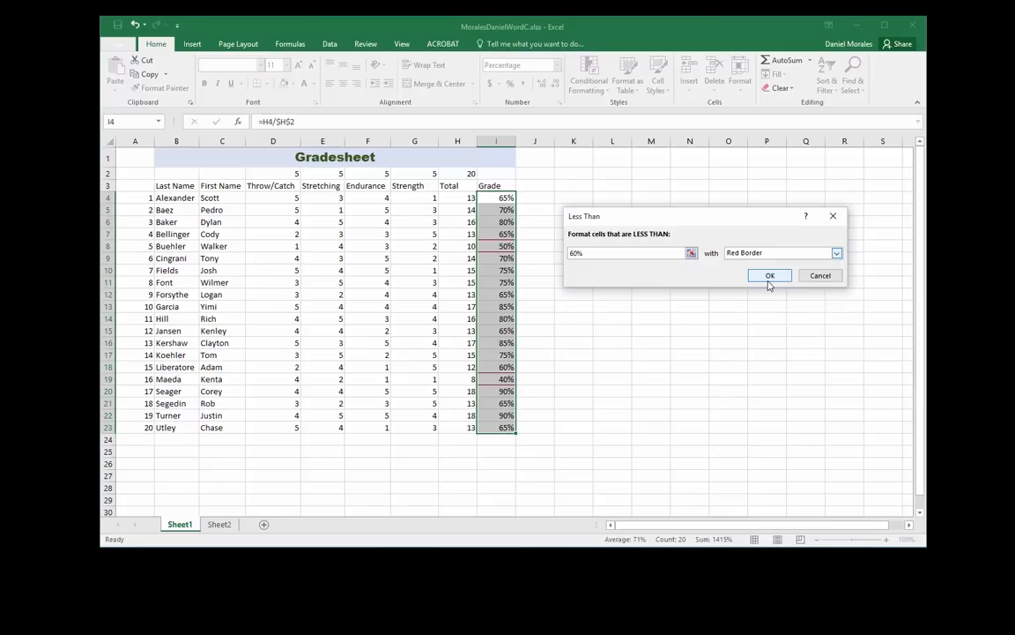
Apply the Less Than 60% rule to the grades with Light Red Fill with Dark Red Text
{"action": "left_click", "coordinate": [837, 253]}
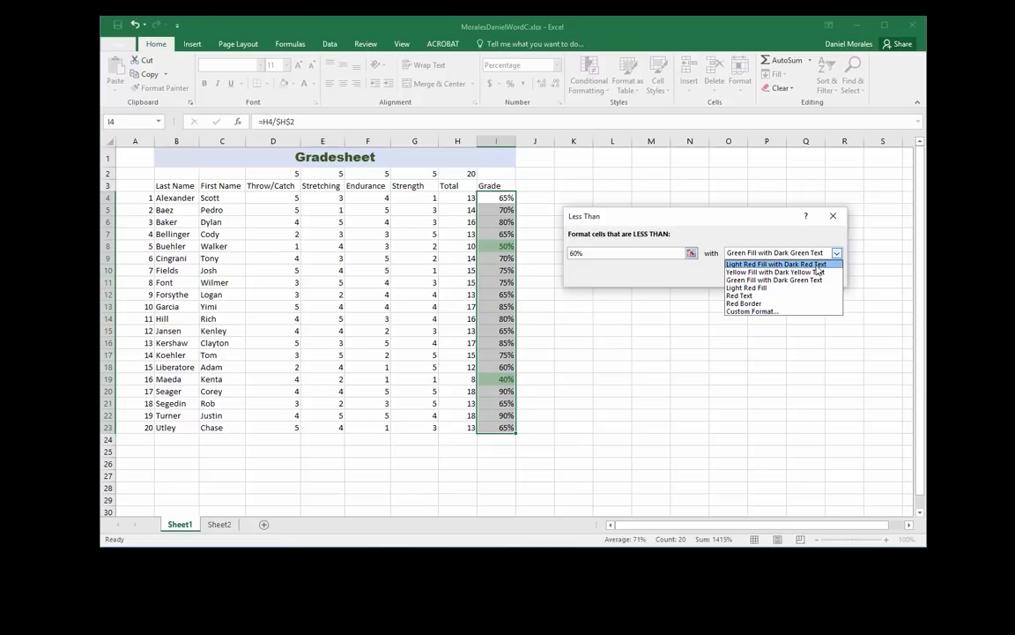
{"action": "left_click", "coordinate": [811, 264]}
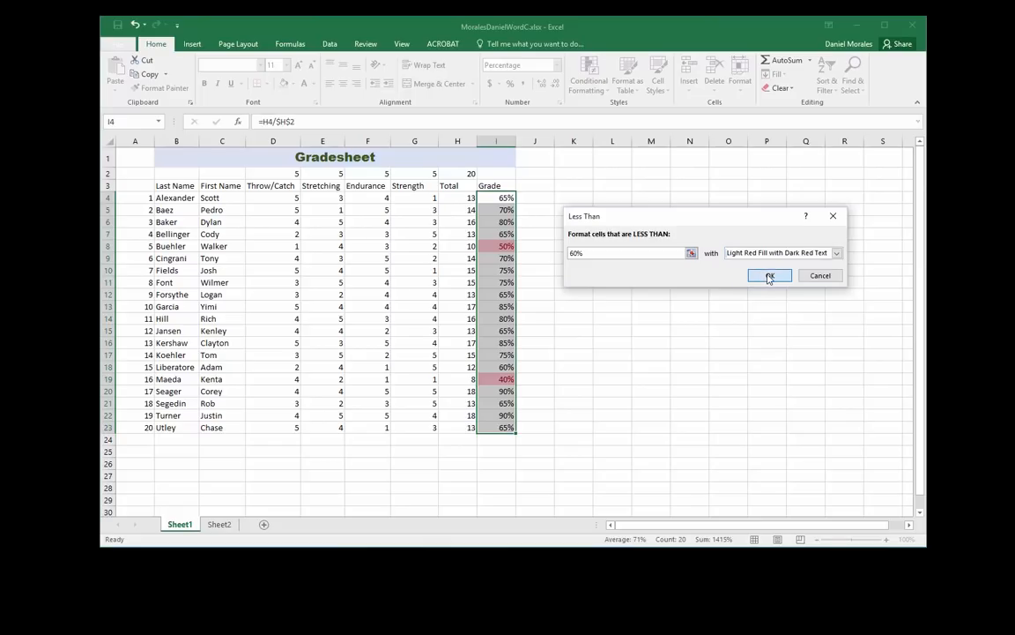
{"action": "left_click", "coordinate": [770, 277]}
{"action": "left_click", "coordinate": [607, 275]}
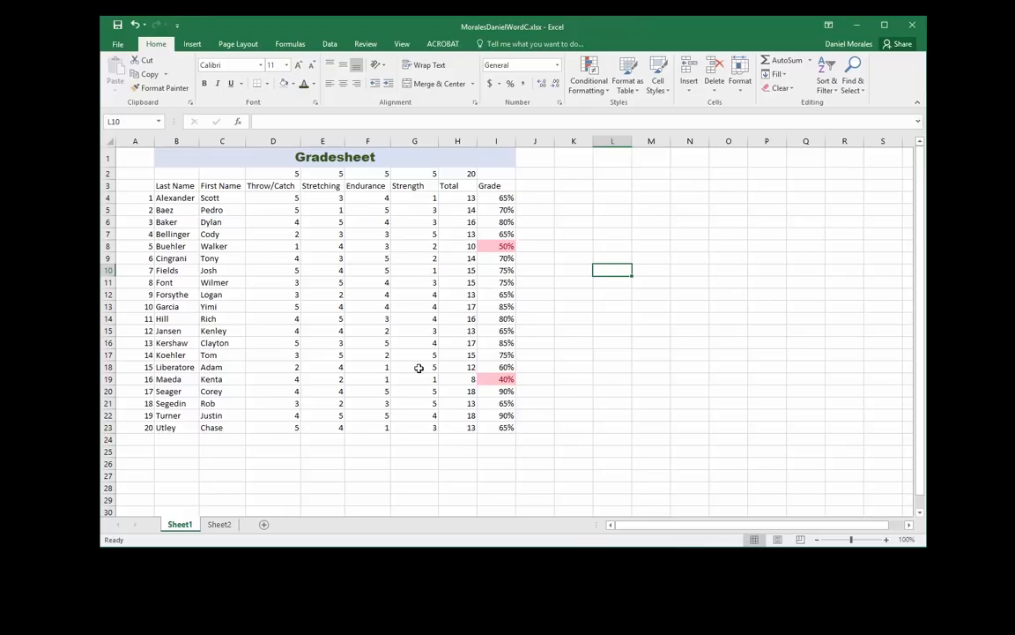
Change the Stretching score in E18 to 1 to test the low-grade highlighting
{"action": "left_click", "coordinate": [337, 368]}
{"action": "type", "text": "1"}
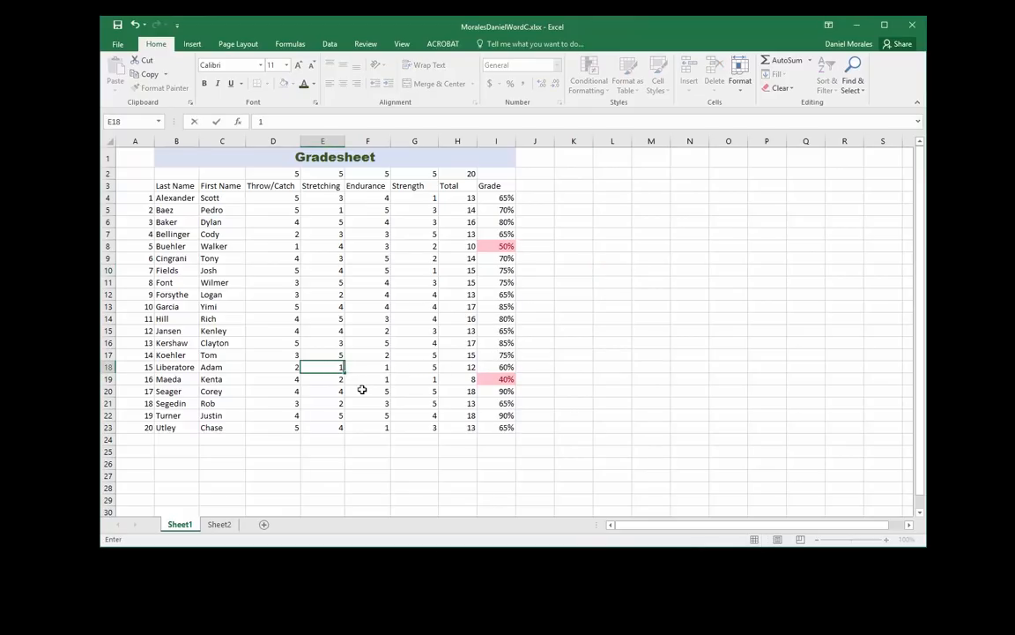
{"action": "left_click", "coordinate": [378, 452]}
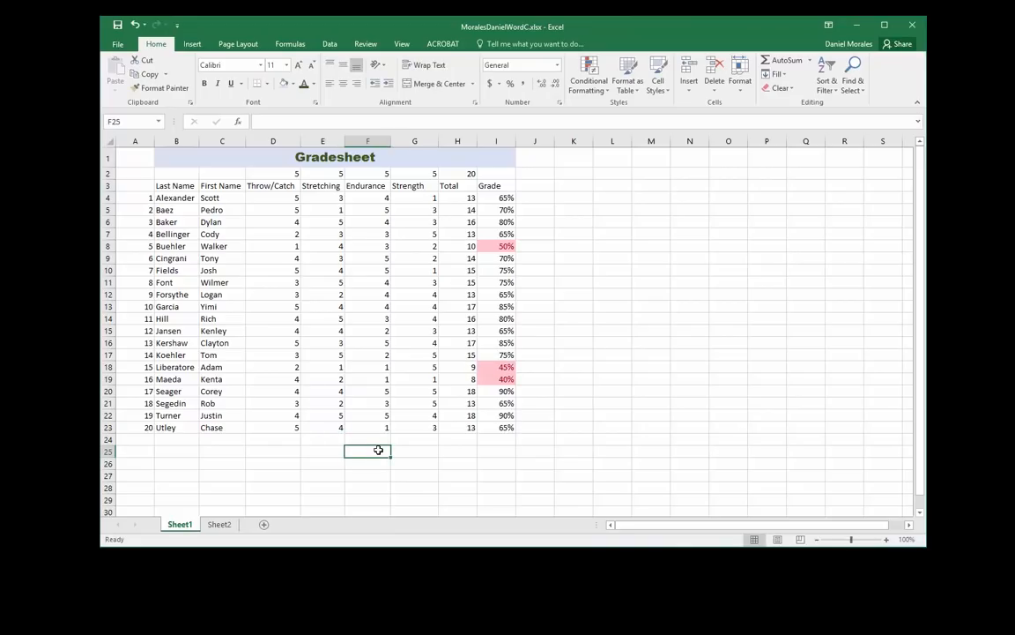
{"action": "left_click", "coordinate": [545, 364]}
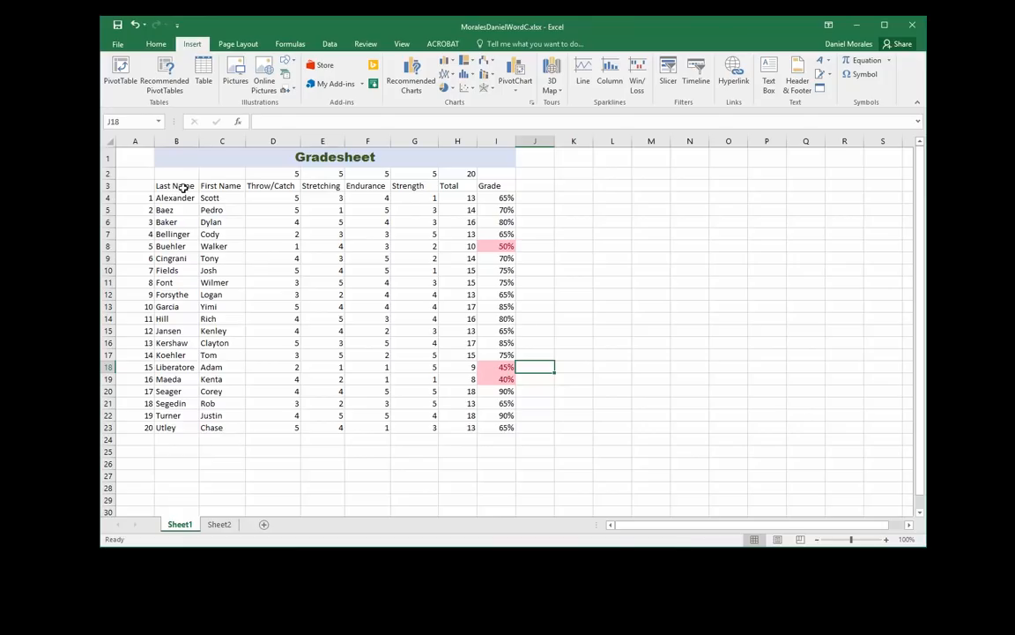
Insert a 2-D clustered column chart from the first names and the four skill scores in C3:G23
{"action": "left_click", "coordinate": [210, 187]}
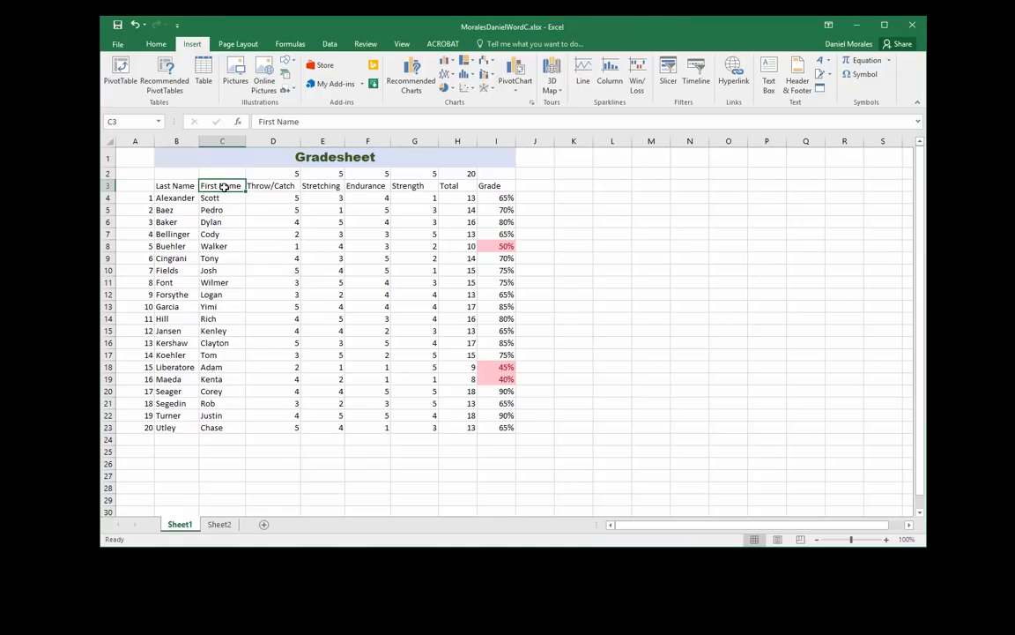
{"action": "left_click_drag", "start_coordinate": [226, 187], "coordinate": [417, 426]}
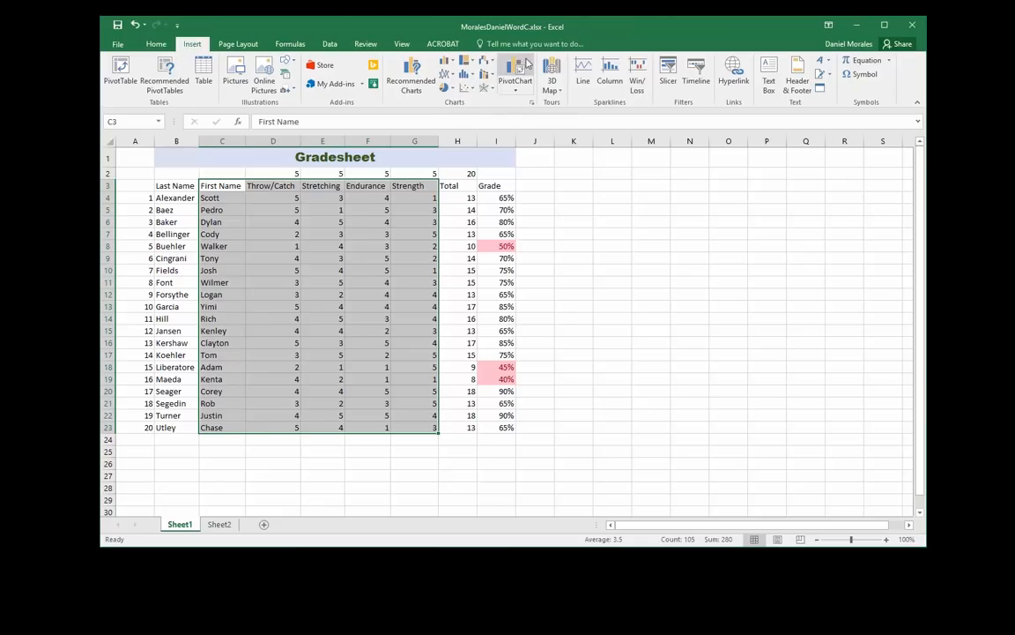
{"action": "left_click", "coordinate": [453, 65]}
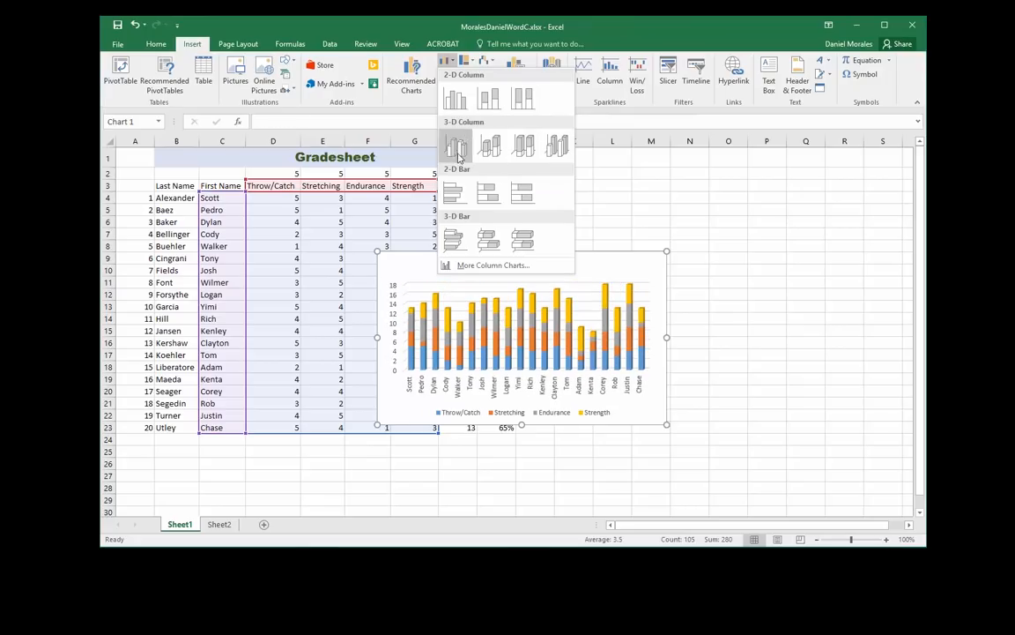
{"action": "left_click", "coordinate": [456, 105]}
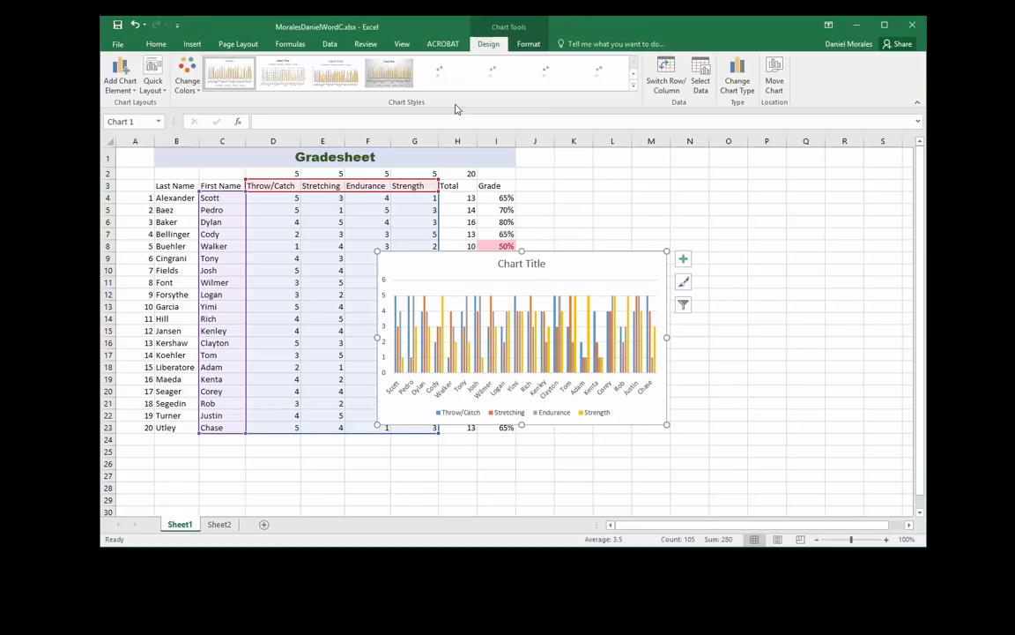
Move the chart to the empty area beside the Grade column and enlarge it to about 5.8 by 3.5 inches
{"action": "left_click", "coordinate": [544, 266]}
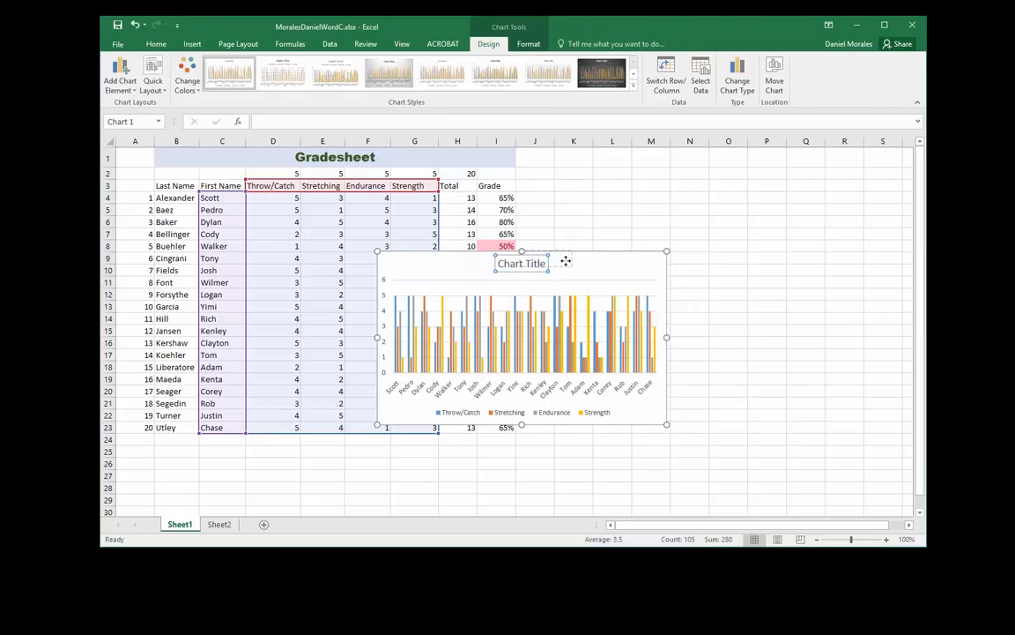
{"action": "left_click_drag", "start_coordinate": [578, 270], "coordinate": [747, 208]}
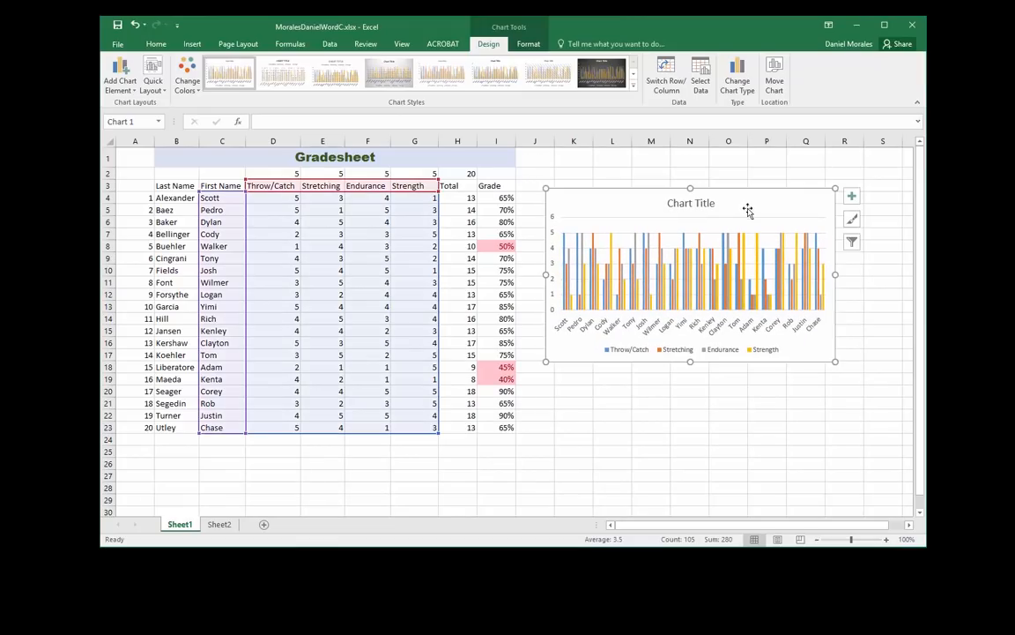
{"action": "left_click_drag", "start_coordinate": [836, 360], "coordinate": [880, 380]}
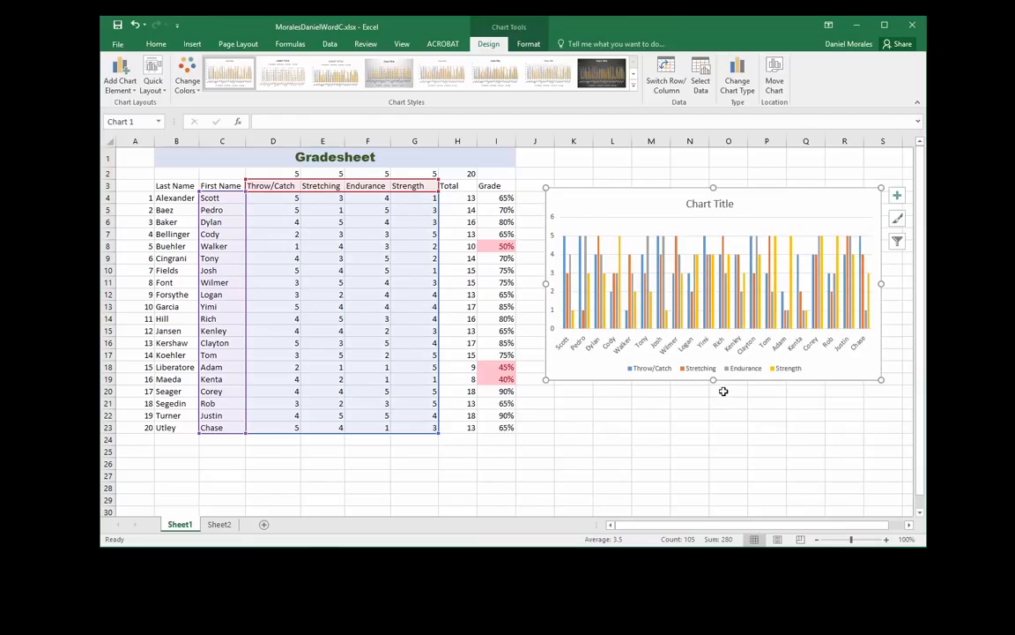
{"action": "left_click_drag", "start_coordinate": [714, 381], "coordinate": [715, 392]}
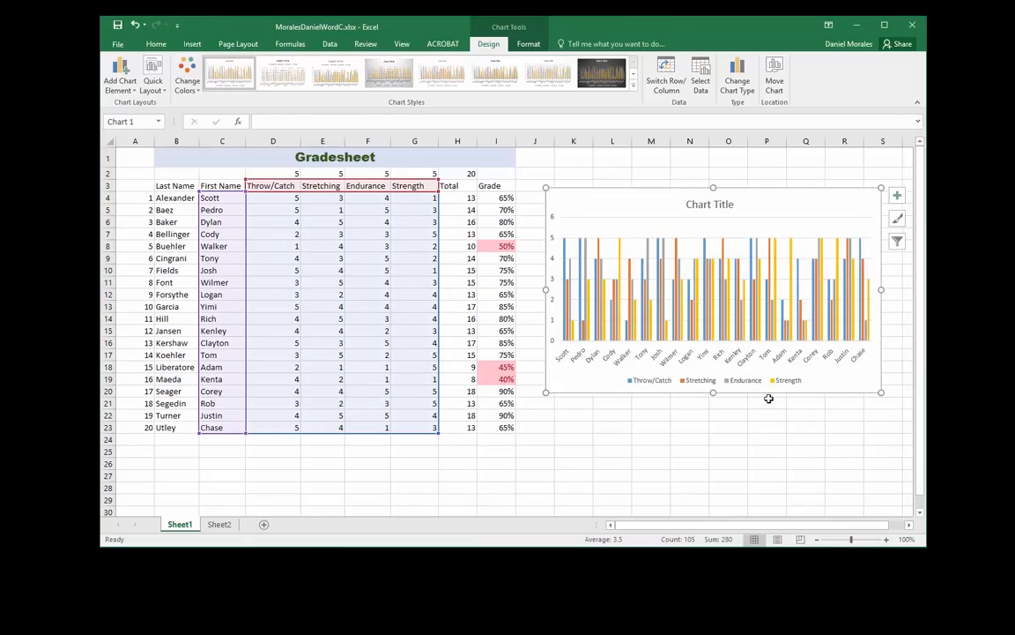
Replace the placeholder chart title with "Grades"
{"action": "left_click", "coordinate": [712, 205]}
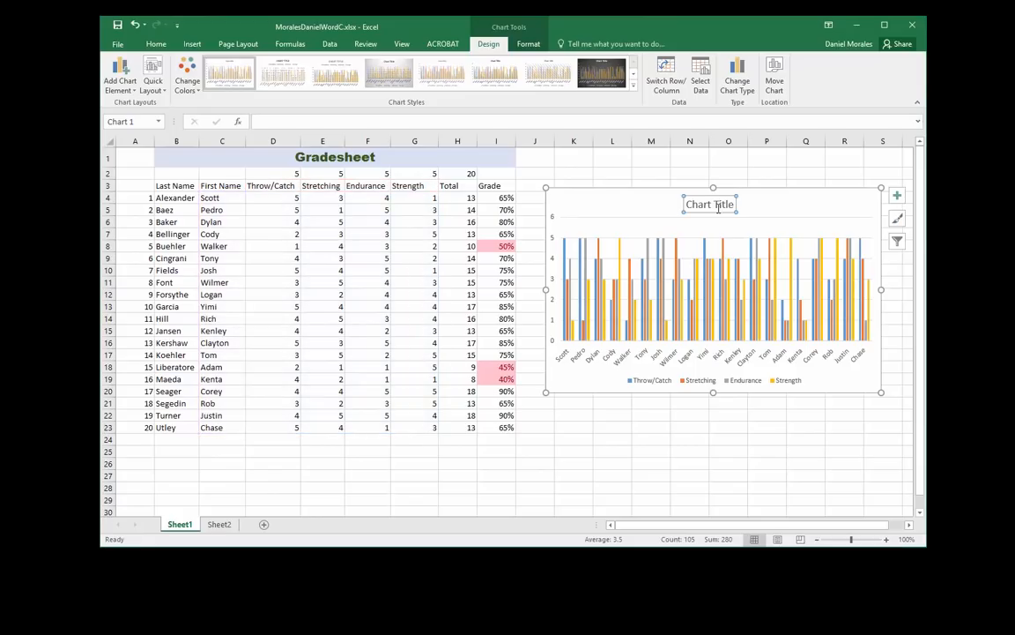
{"action": "left_click_drag", "start_coordinate": [735, 204], "coordinate": [701, 206]}
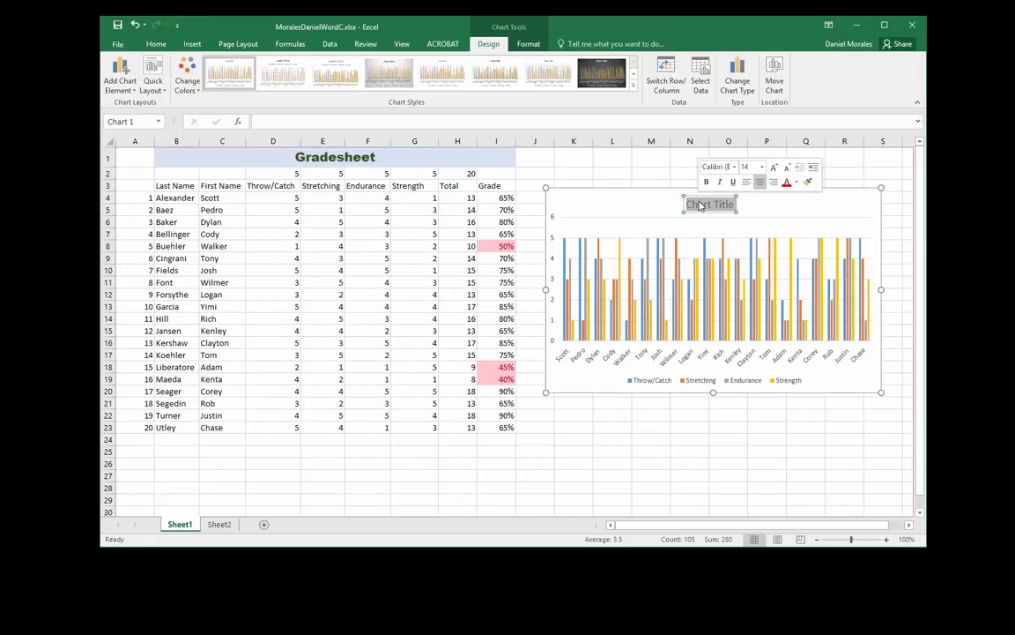
{"action": "type", "text": "Grades"}
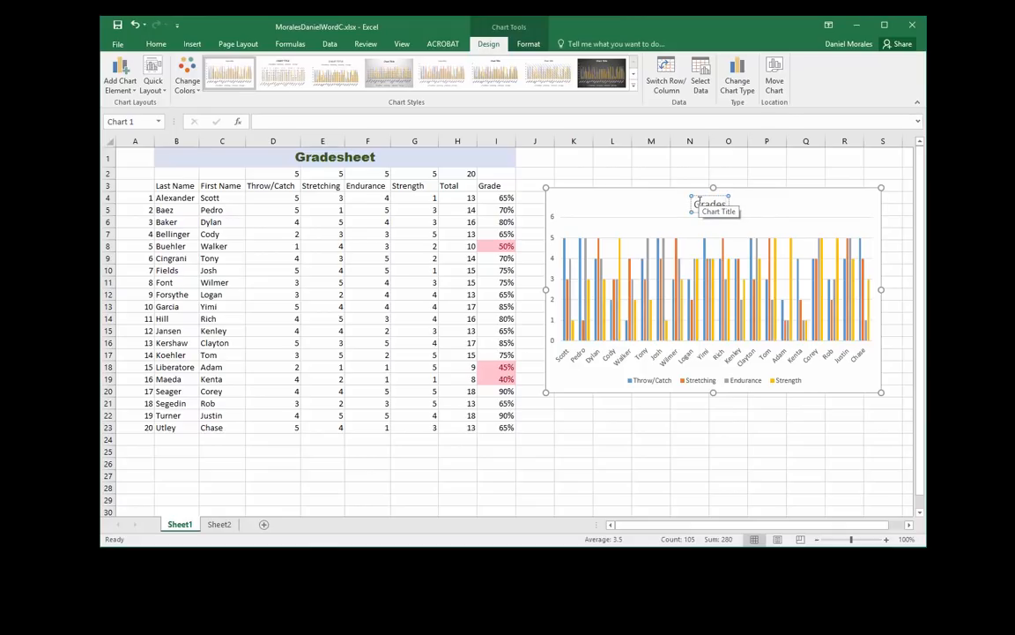
{"action": "left_click", "coordinate": [730, 425]}
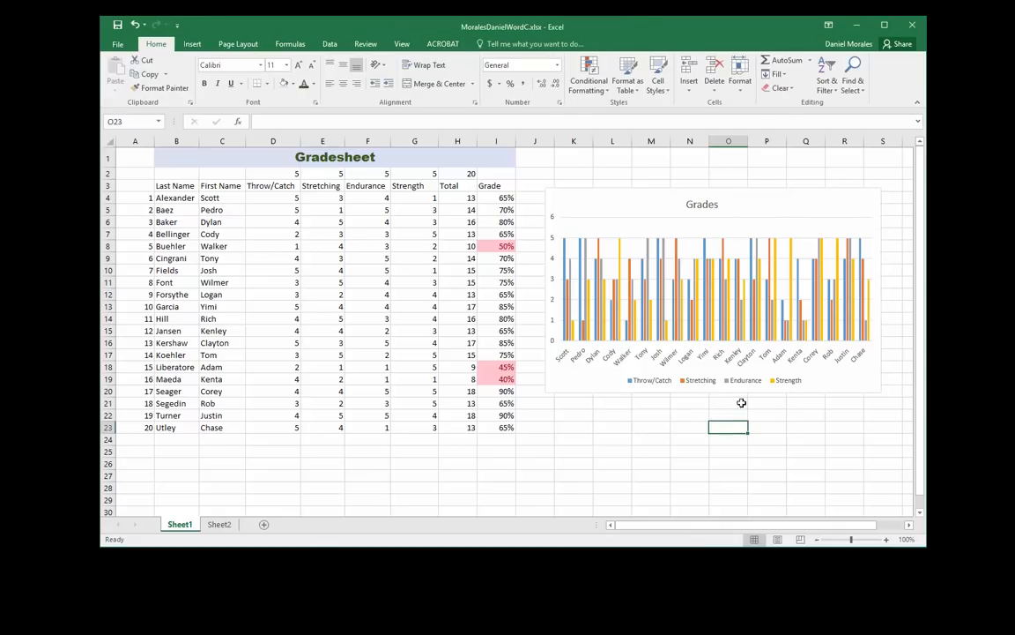
{"action": "left_click", "coordinate": [773, 206]}
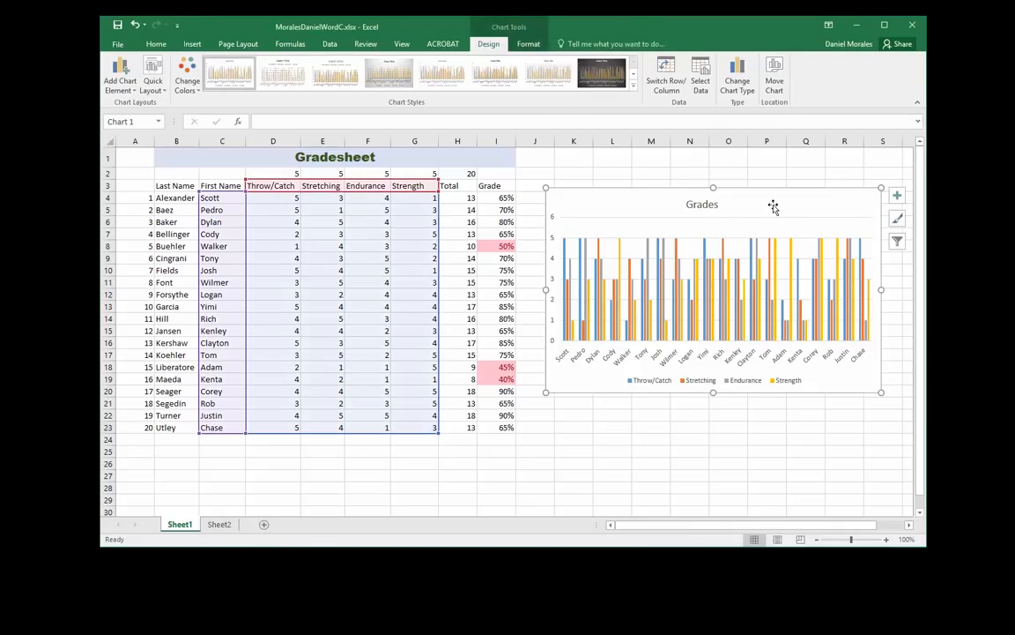
{"action": "left_click", "coordinate": [529, 45]}
{"action": "left_click", "coordinate": [488, 44]}
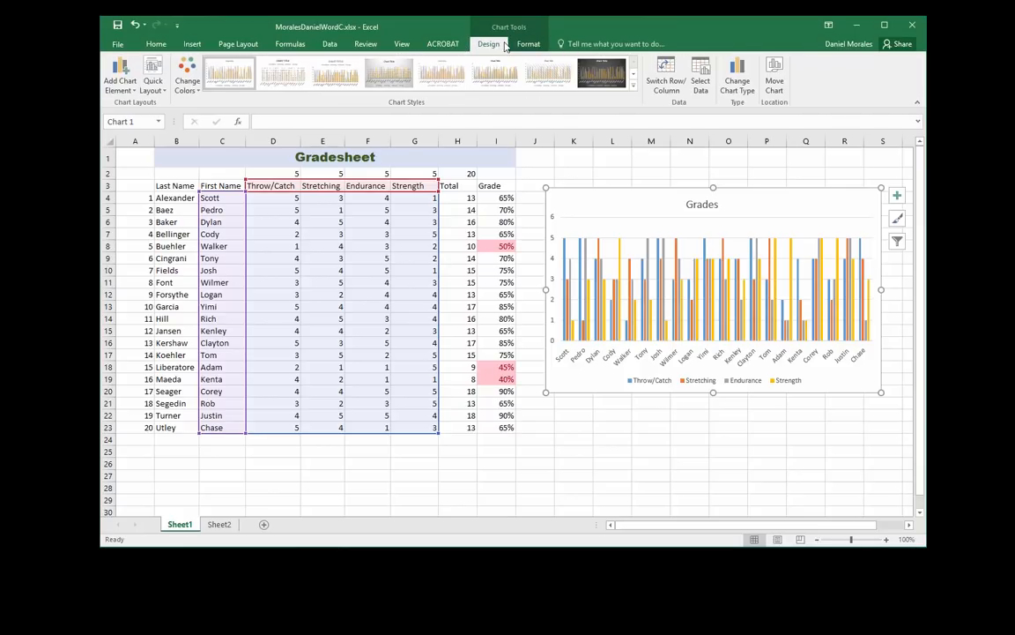
{"action": "left_click", "coordinate": [530, 45]}
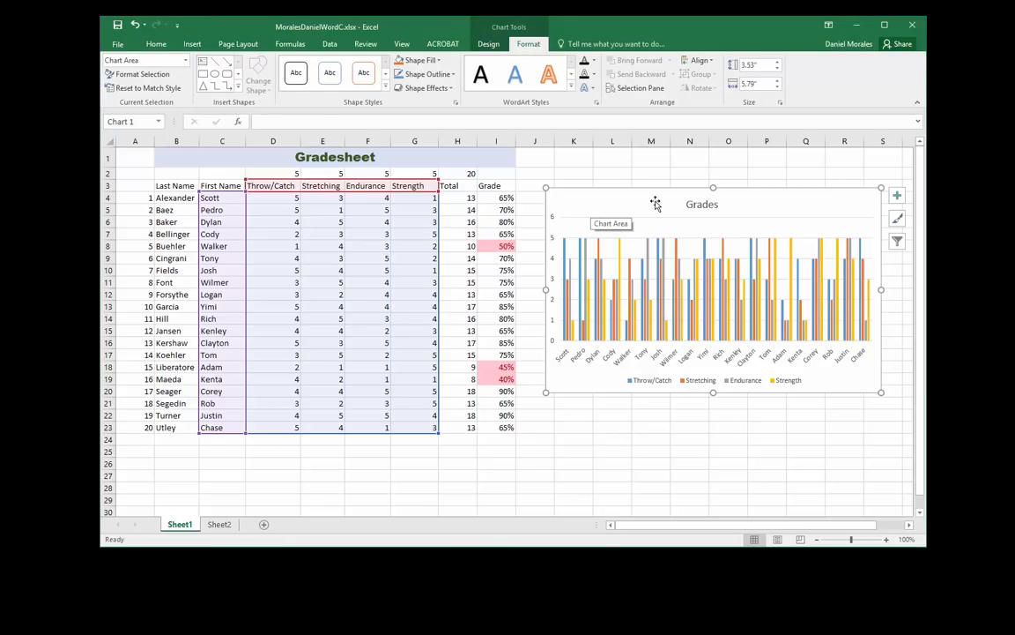
{"action": "left_click", "coordinate": [489, 45]}
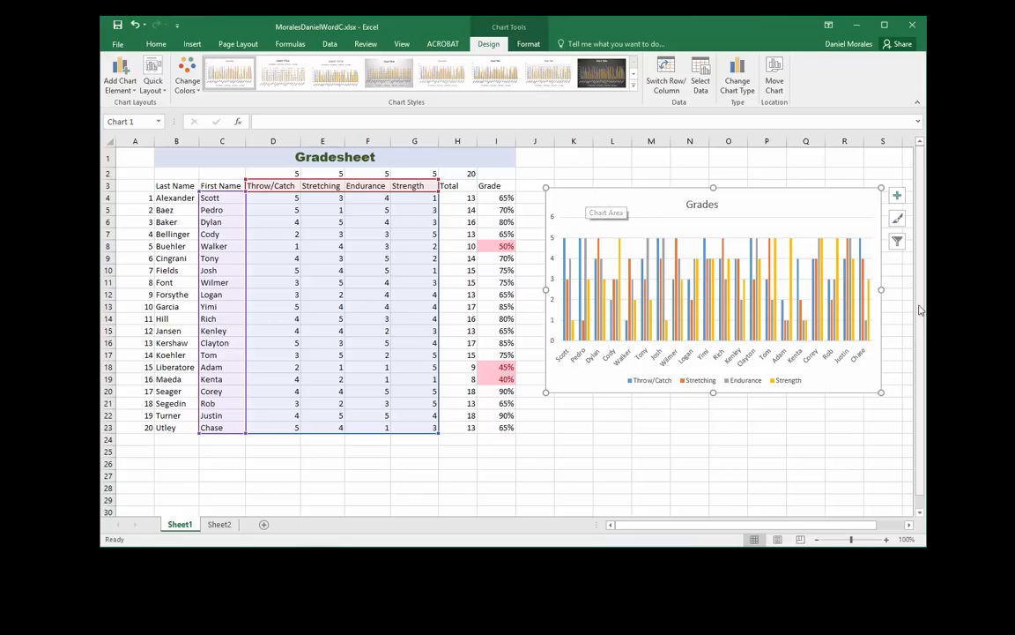
Narrow the Grades chart so that it ends within column R, and apply quick Layout 1 to it
{"action": "left_click_drag", "start_coordinate": [881, 290], "coordinate": [862, 291]}
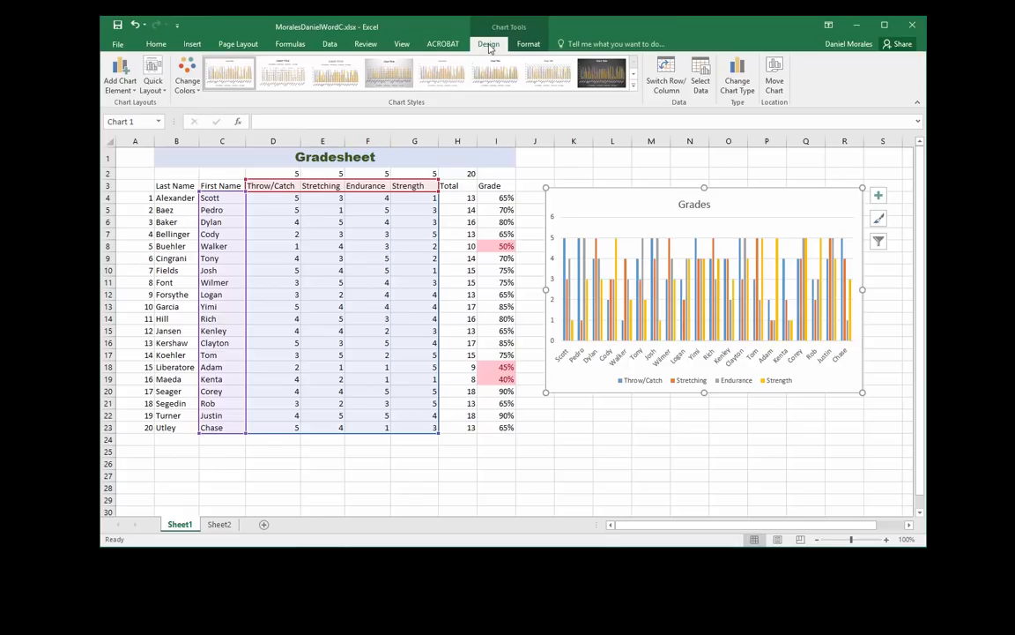
{"action": "left_click", "coordinate": [164, 92]}
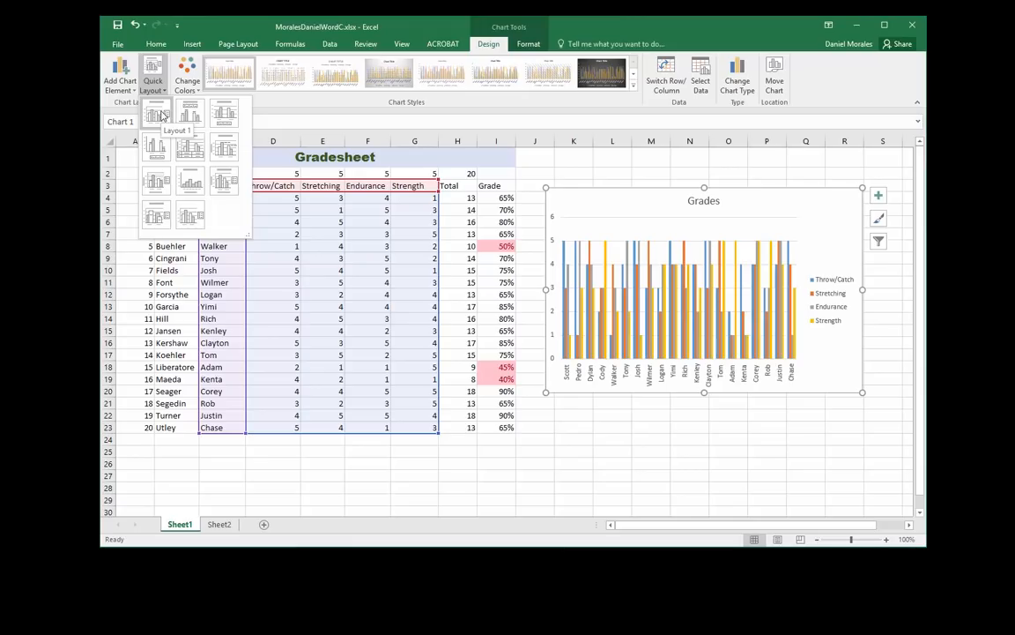
{"action": "left_click", "coordinate": [163, 114]}
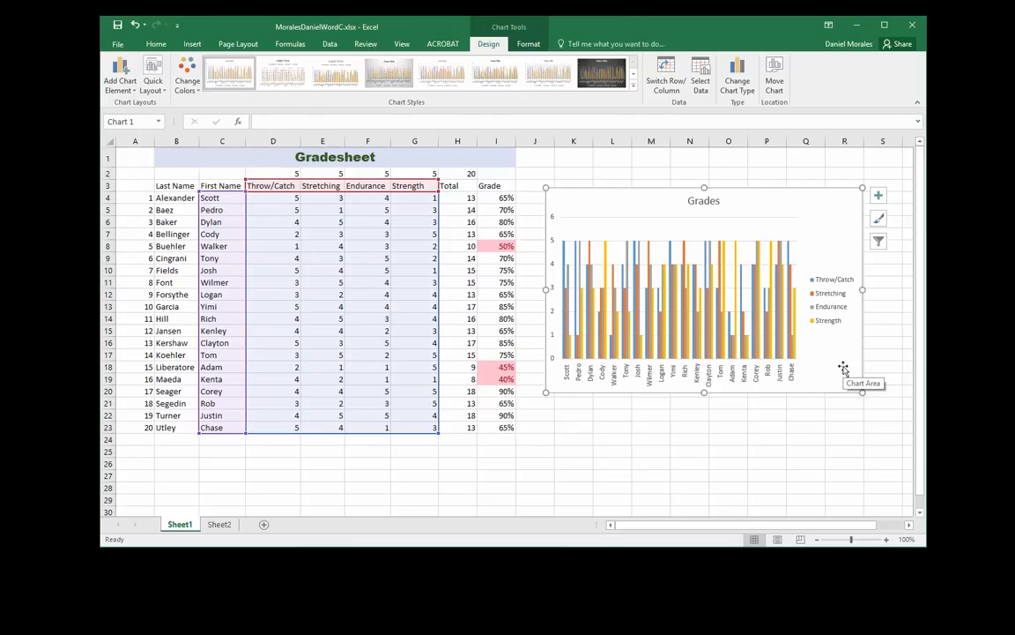
{"action": "left_click", "coordinate": [830, 322]}
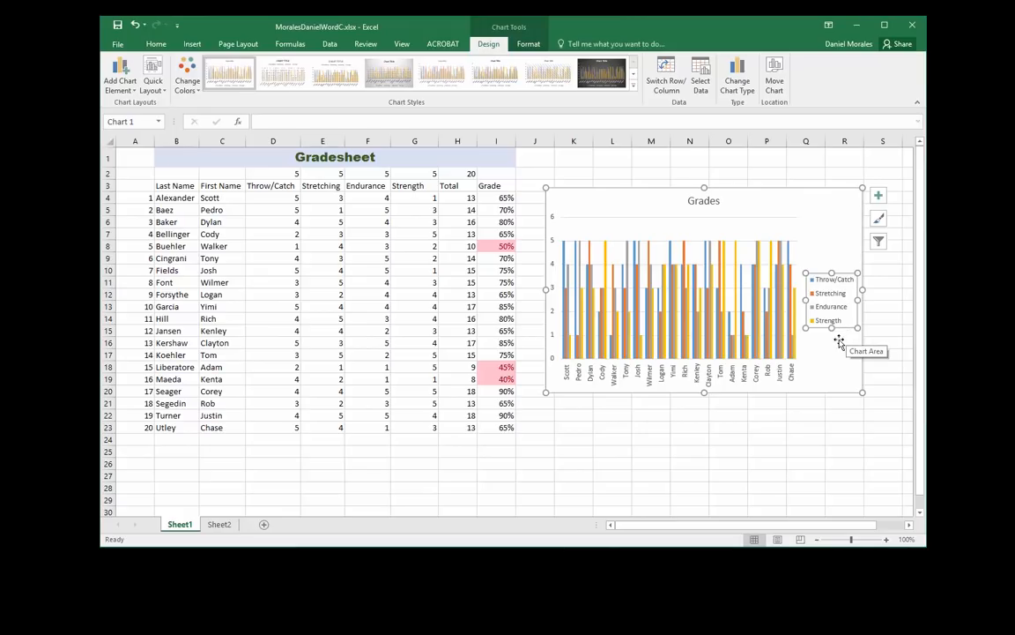
{"action": "left_click", "coordinate": [824, 238]}
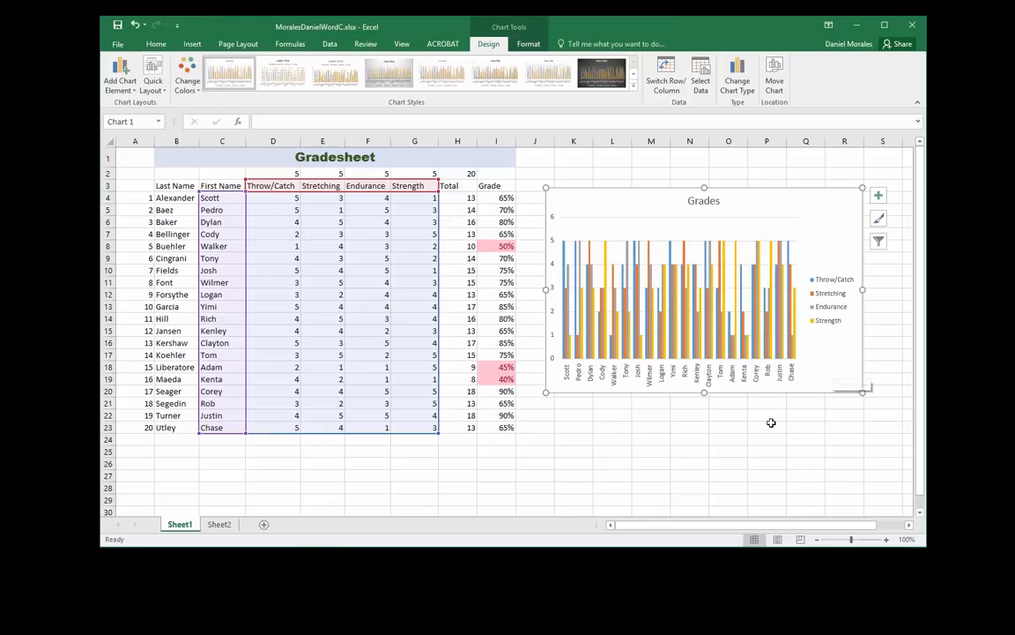
{"action": "left_click", "coordinate": [767, 424]}
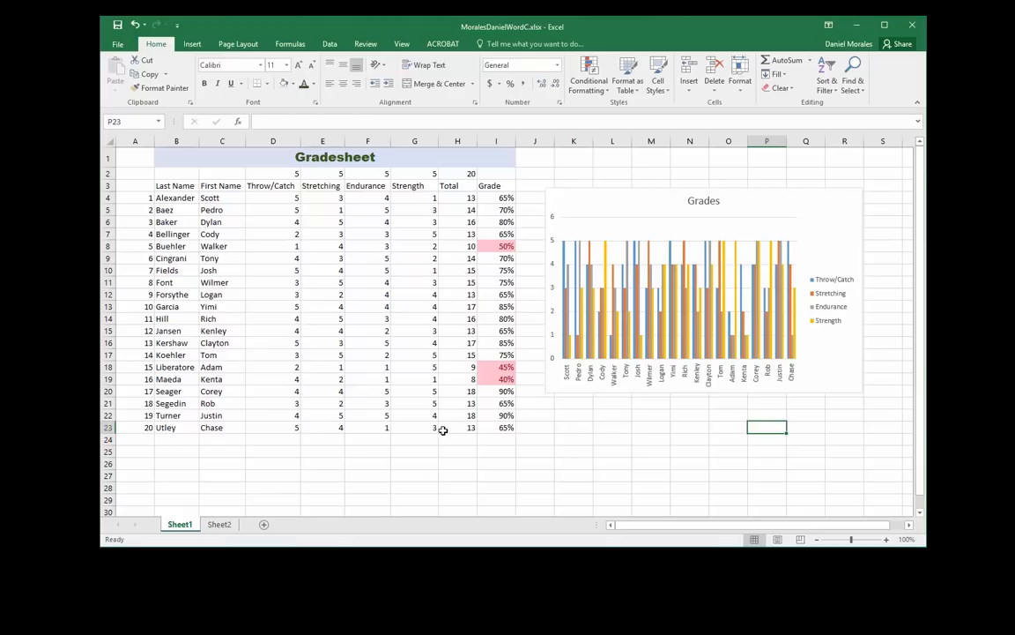
Rename Sheet1 as "Gradesheet"
{"action": "double_click", "coordinate": [182, 525]}
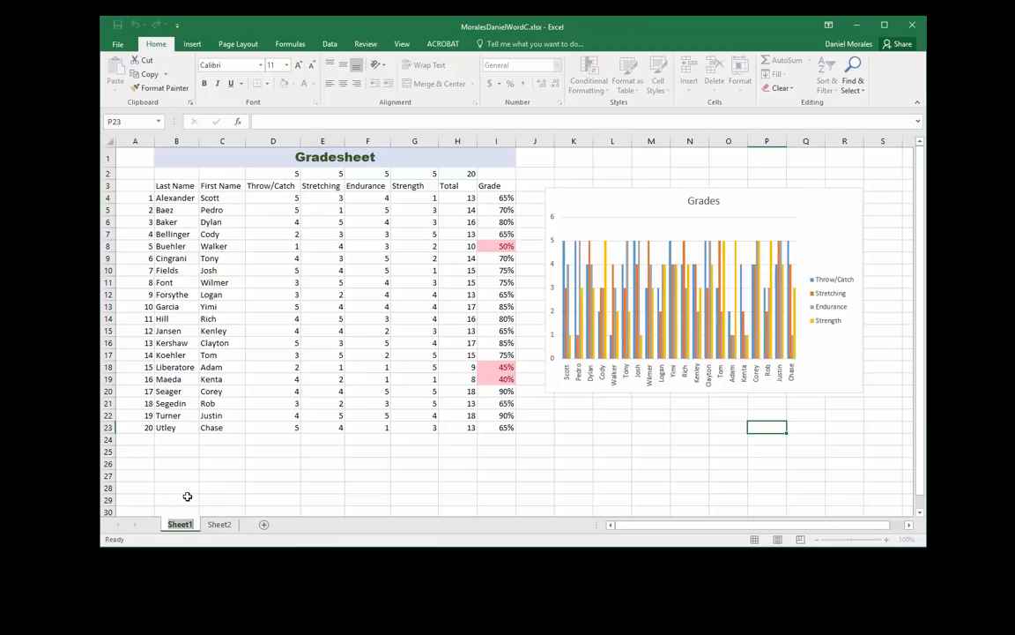
{"action": "type", "text": "Gradesheet"}
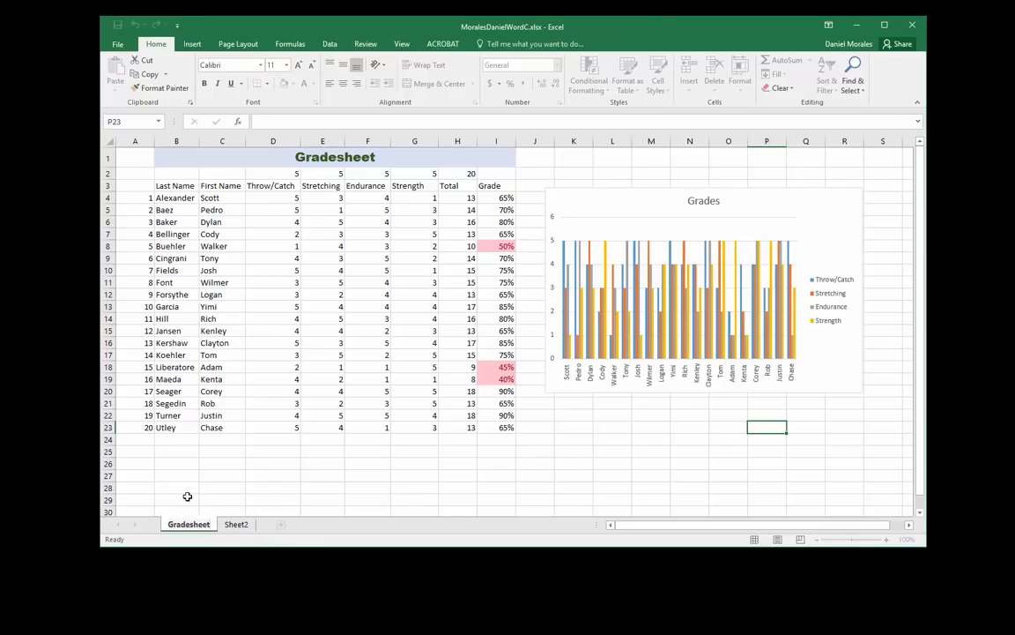
{"action": "left_click", "coordinate": [224, 490]}
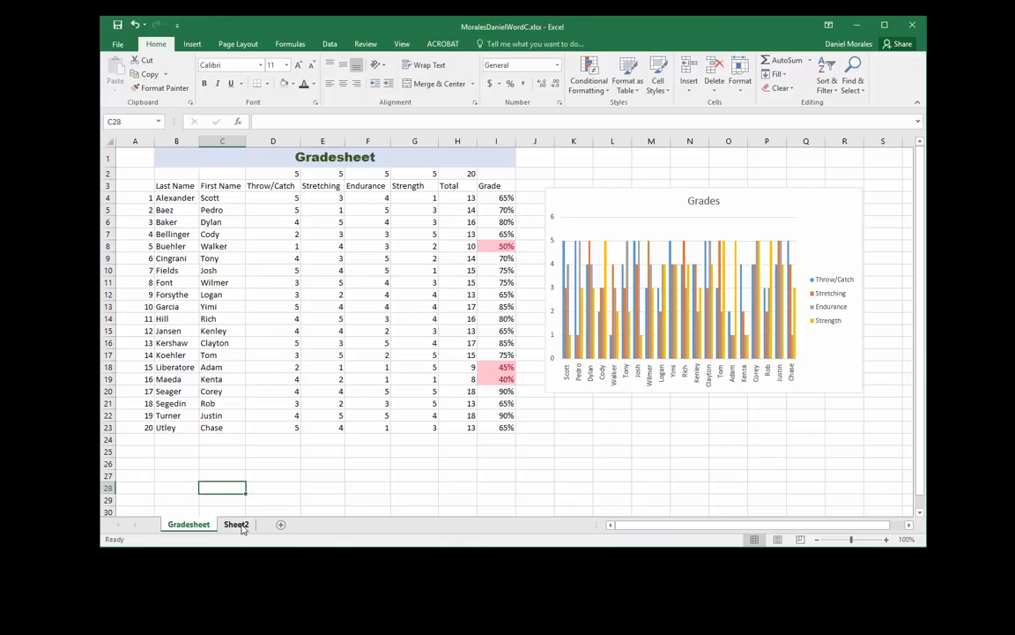
Rename Sheet2 as "Attendance"
{"action": "left_click", "coordinate": [240, 525]}
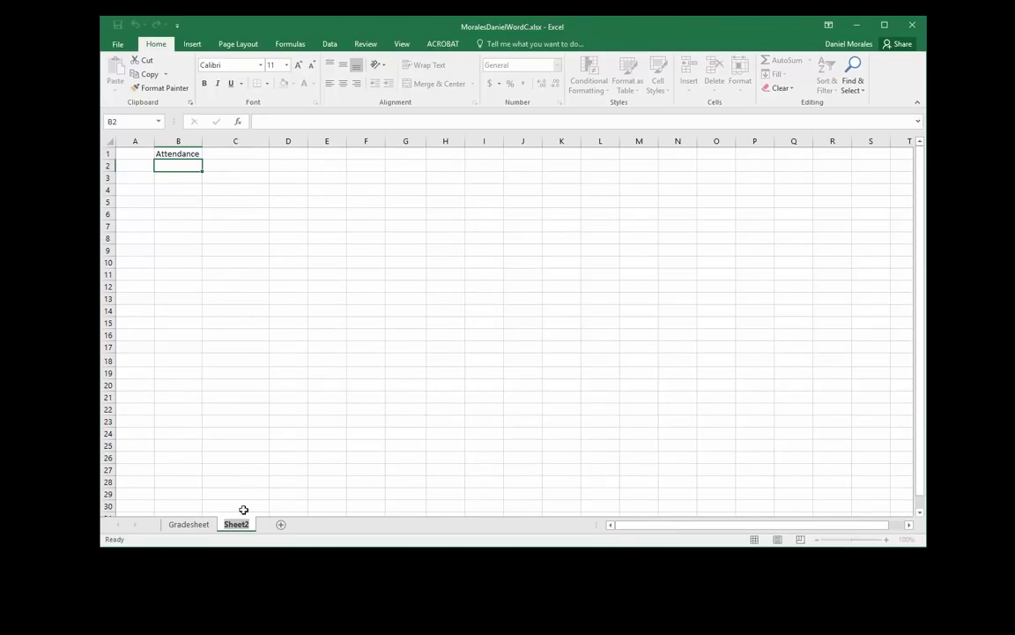
{"action": "type", "text": "Attendance"}
{"action": "left_click", "coordinate": [251, 491]}
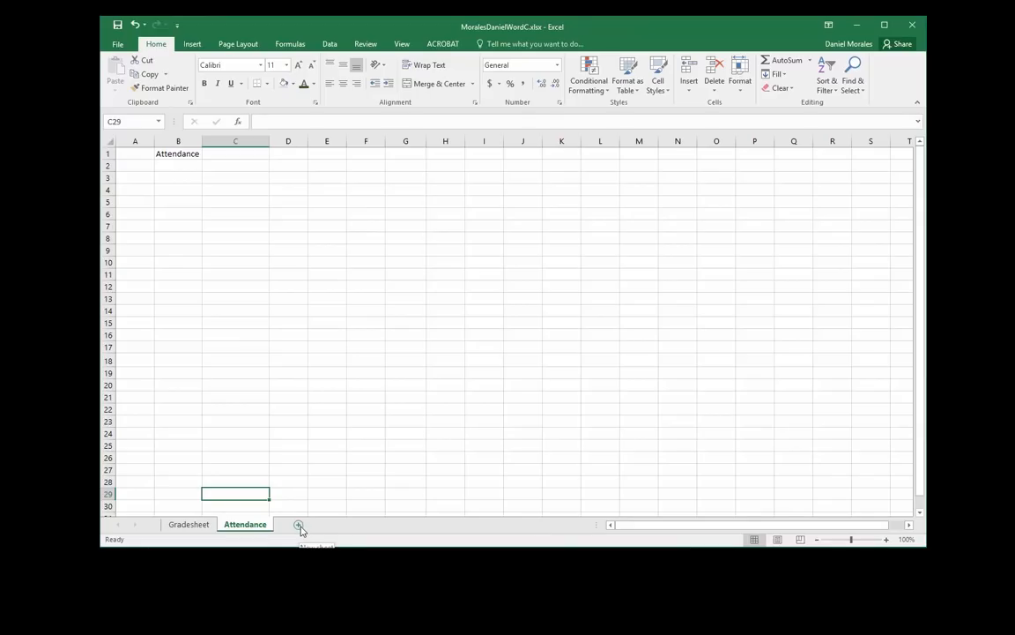
{"action": "left_click", "coordinate": [194, 524]}
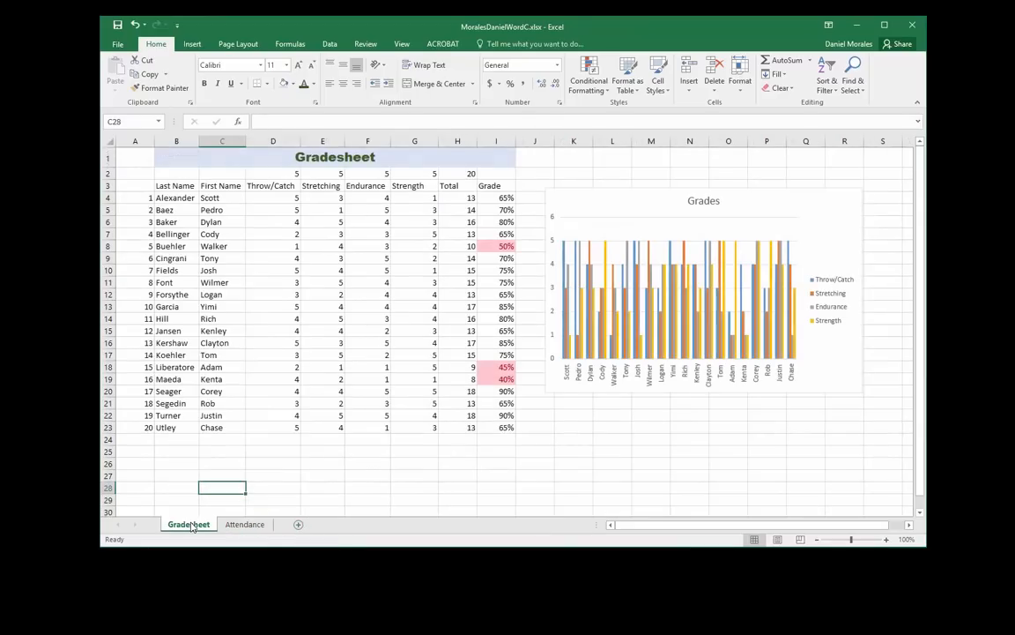
{"action": "left_click", "coordinate": [219, 525]}
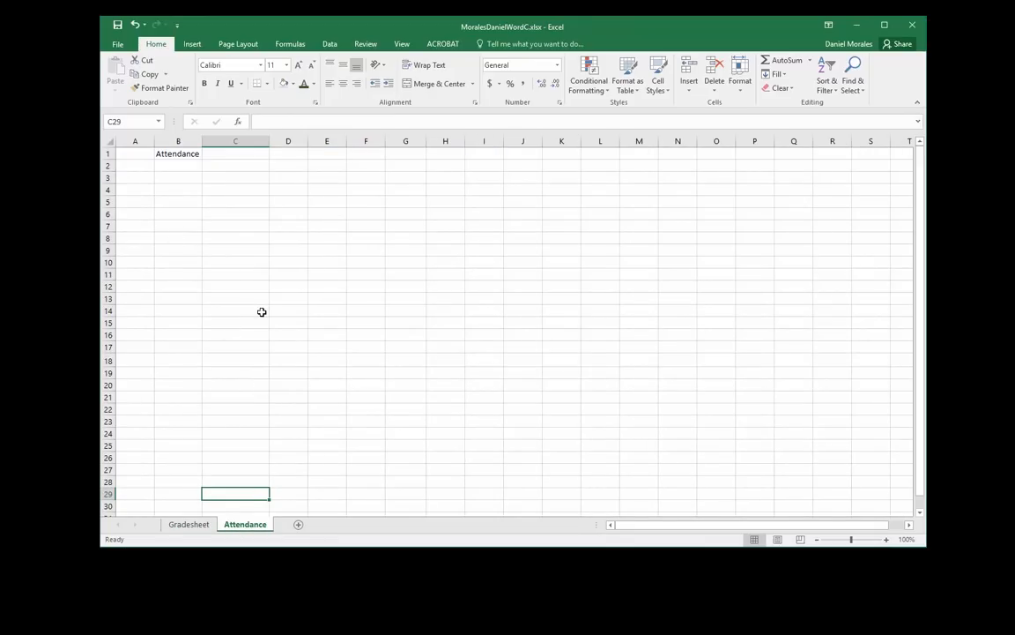
Copy the numbered student list with its headers and four score columns (A3:G23) from Gradesheet to cell A3 of the Attendance sheet
{"action": "left_click", "coordinate": [196, 526]}
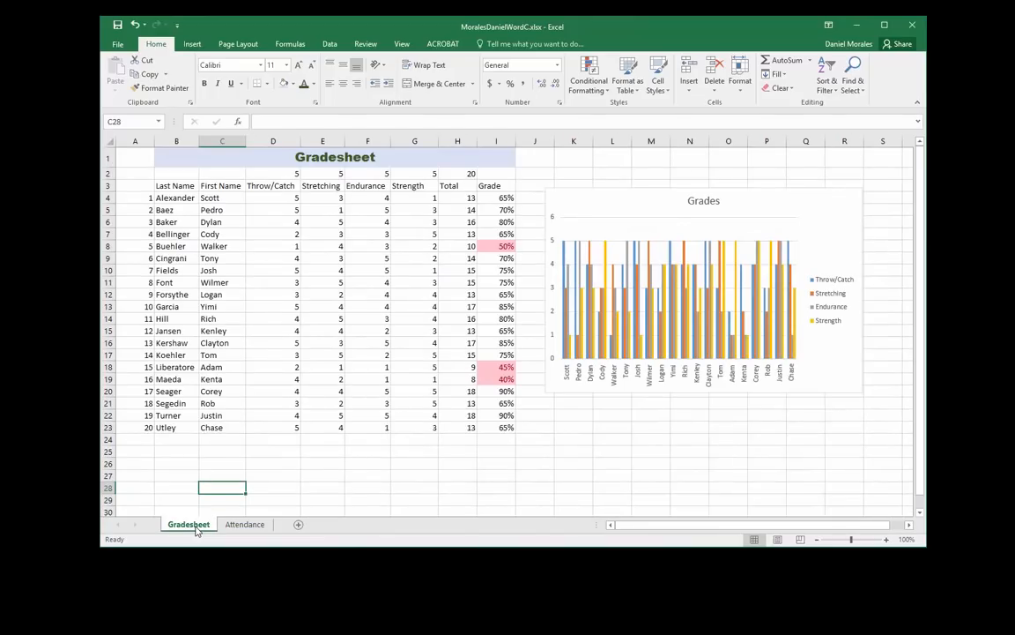
{"action": "left_click", "coordinate": [190, 465]}
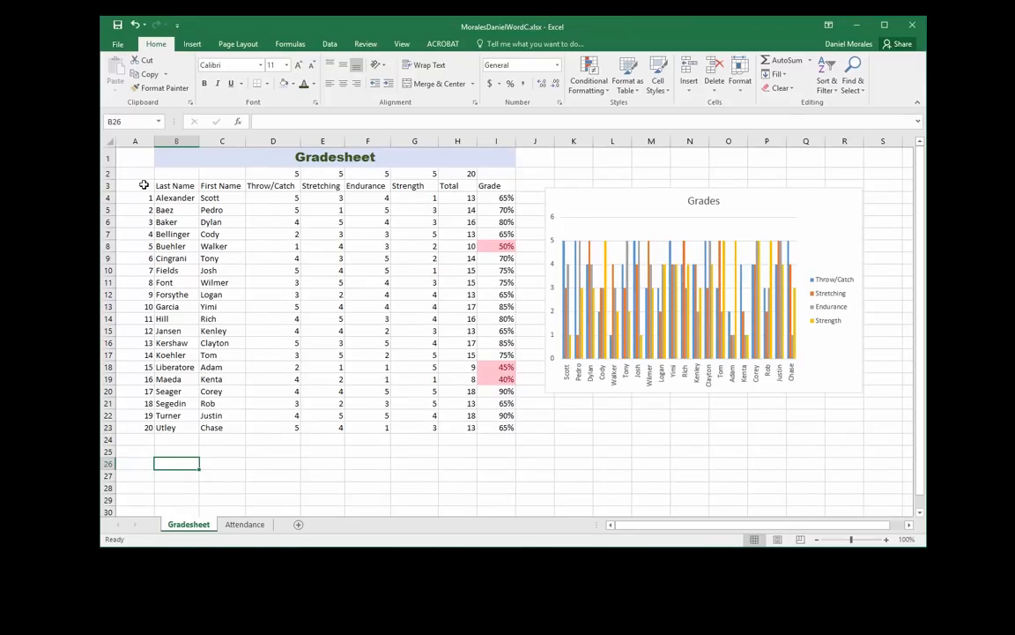
{"action": "left_click_drag", "start_coordinate": [139, 185], "coordinate": [432, 433]}
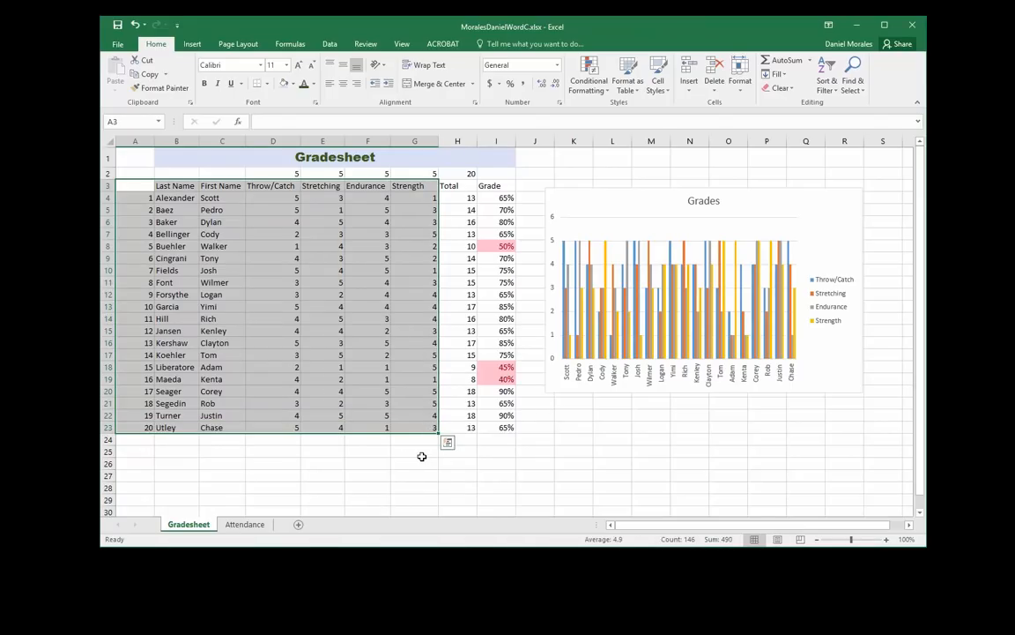
{"action": "left_click", "coordinate": [147, 75]}
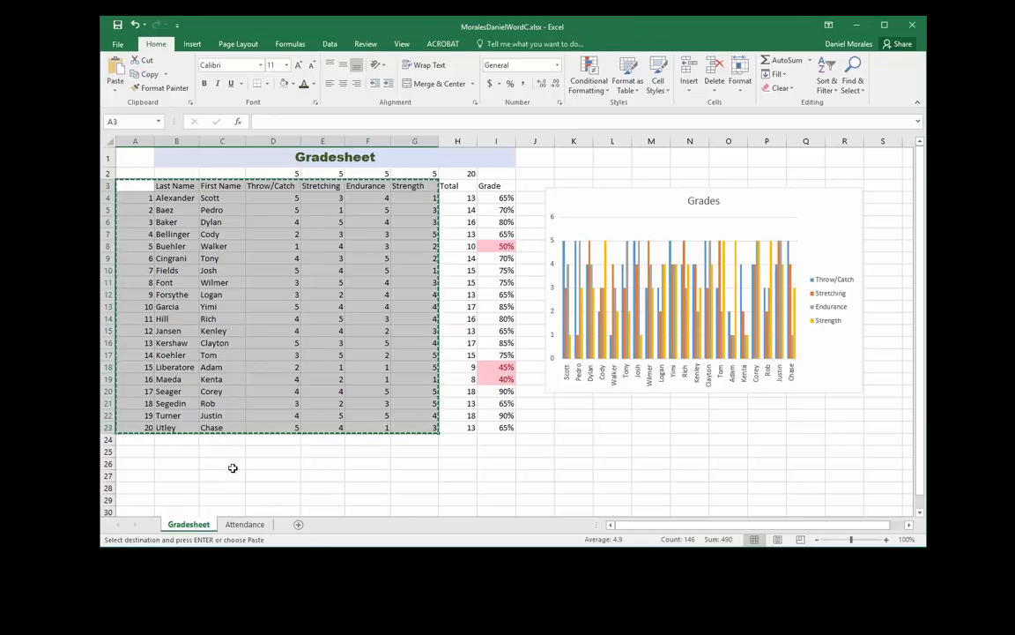
{"action": "left_click", "coordinate": [245, 524]}
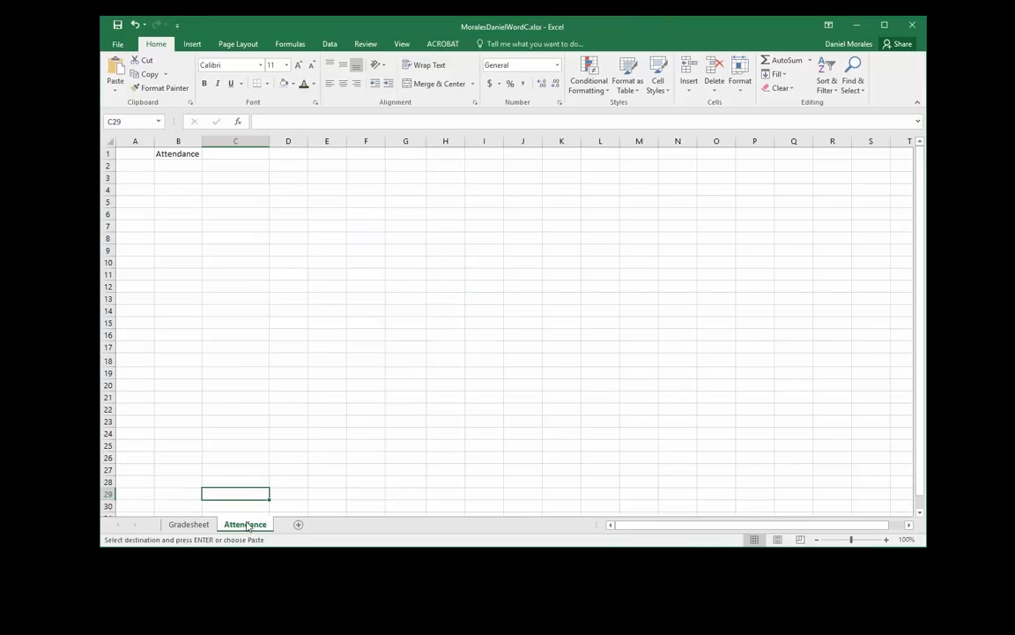
{"action": "left_click", "coordinate": [172, 179]}
{"action": "left_click", "coordinate": [146, 176]}
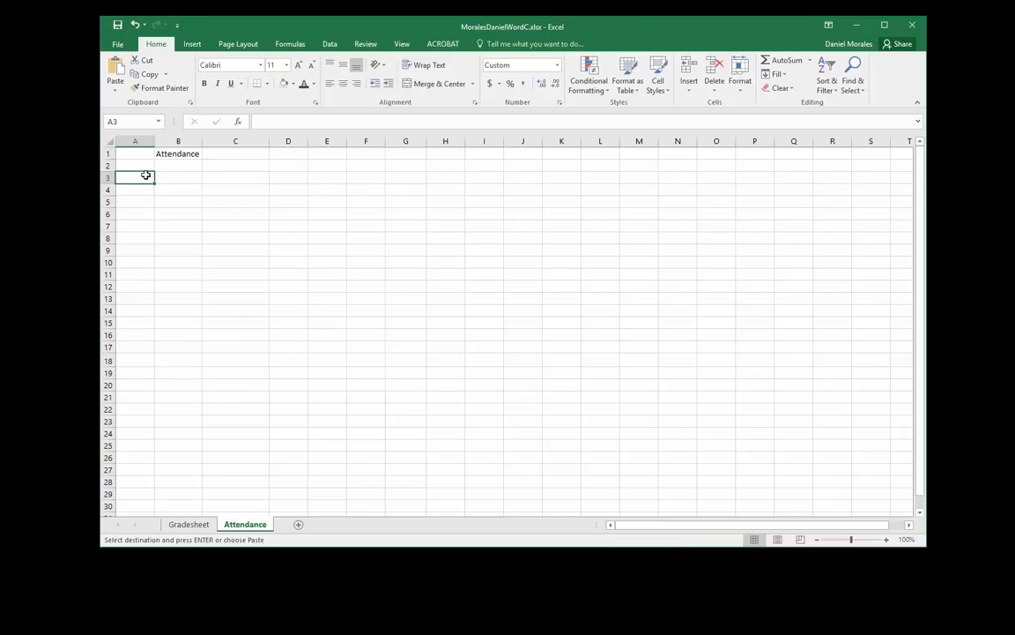
{"action": "left_click", "coordinate": [116, 67]}
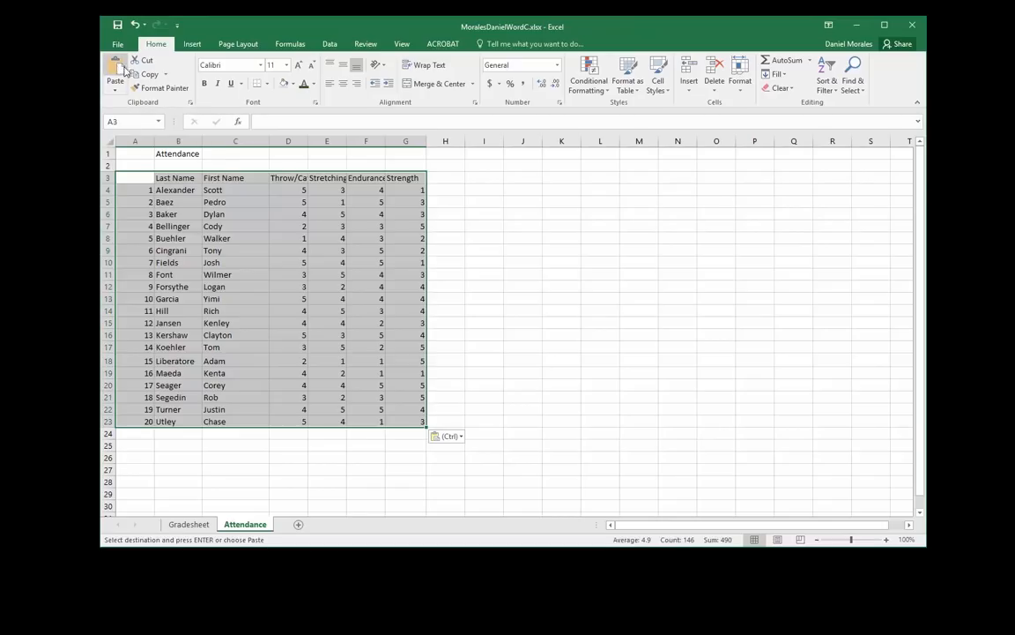
{"action": "left_click", "coordinate": [448, 385]}
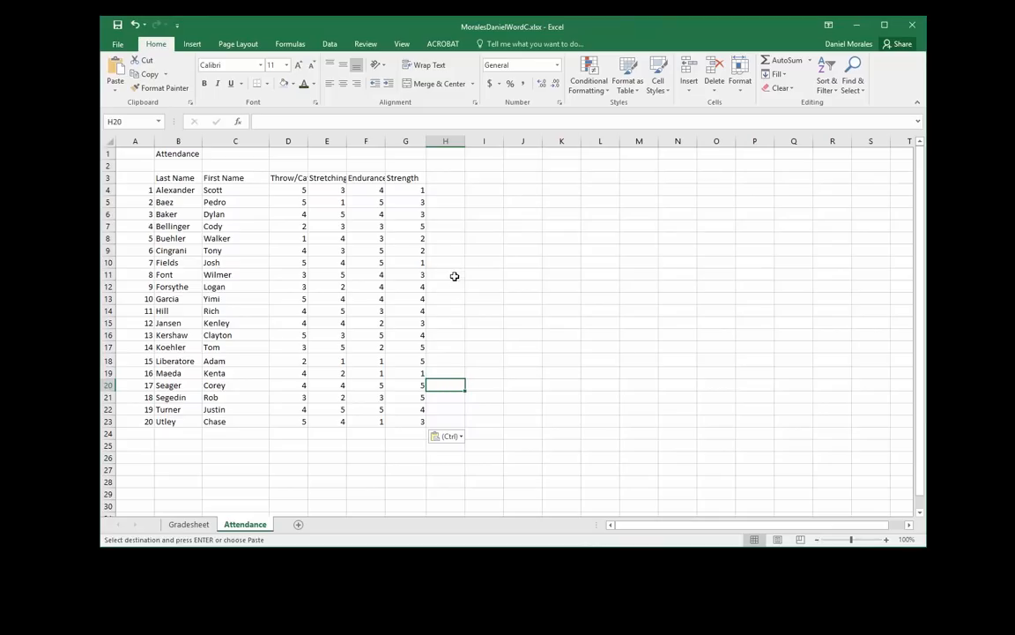
Clear the headers and scores in D3:G23 of the Attendance sheet, and undo the clearing
{"action": "left_click_drag", "start_coordinate": [288, 178], "coordinate": [432, 417]}
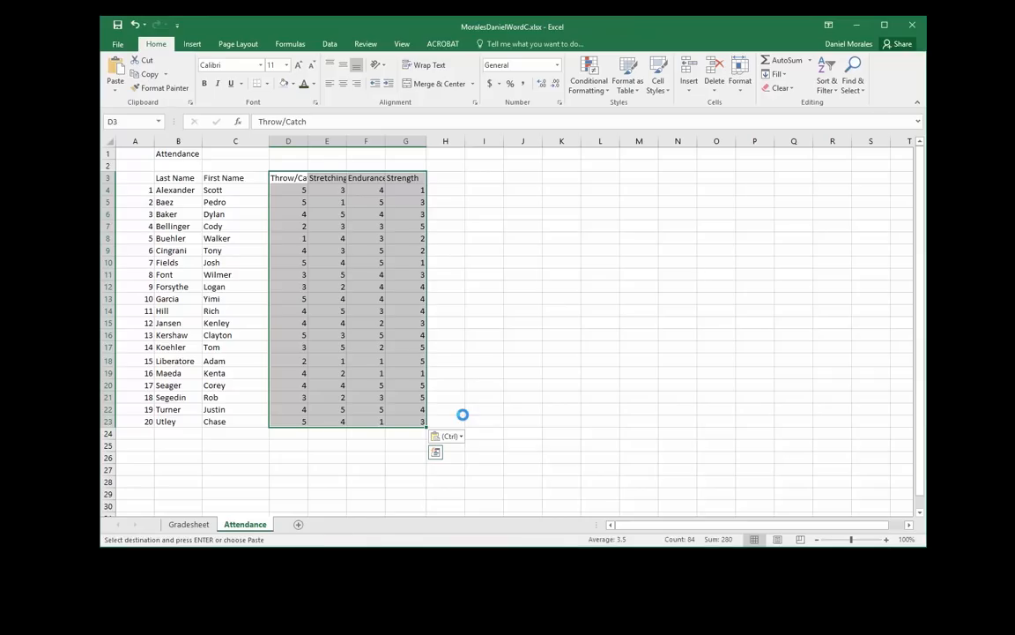
{"action": "key", "text": "Delete"}
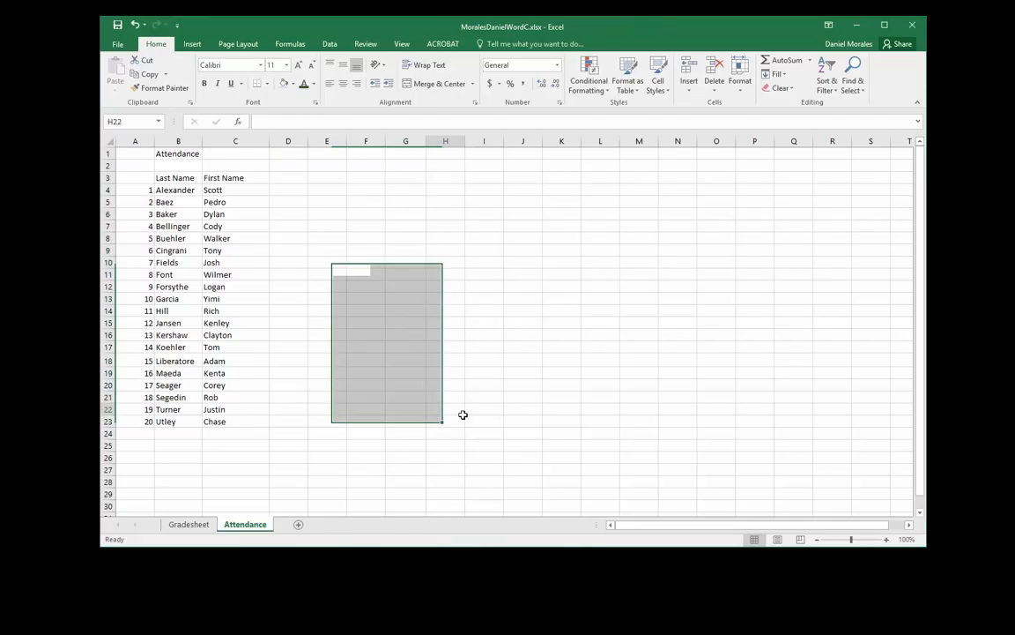
{"action": "left_click", "coordinate": [462, 414]}
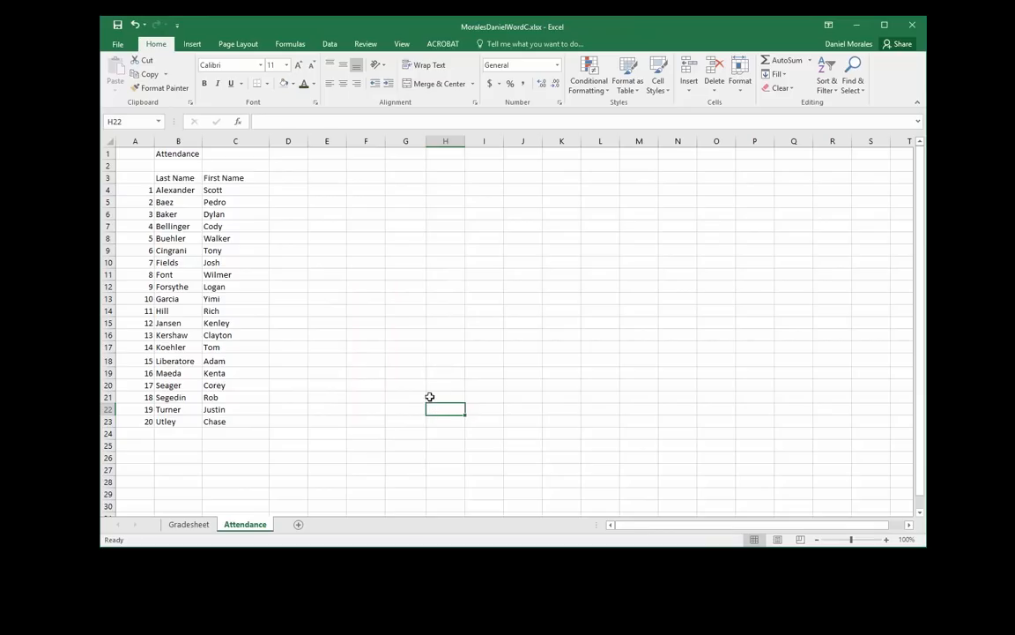
{"action": "left_click", "coordinate": [134, 24]}
{"action": "left_click", "coordinate": [474, 386]}
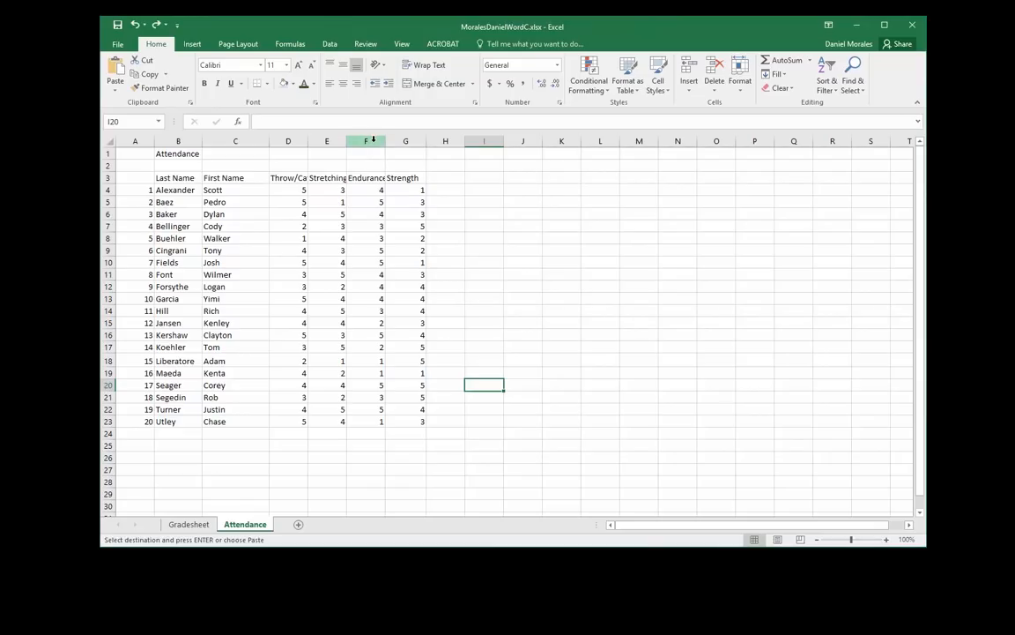
Delete the entire Endurance column (column F) from the Attendance sheet
{"action": "right_click", "coordinate": [373, 141]}
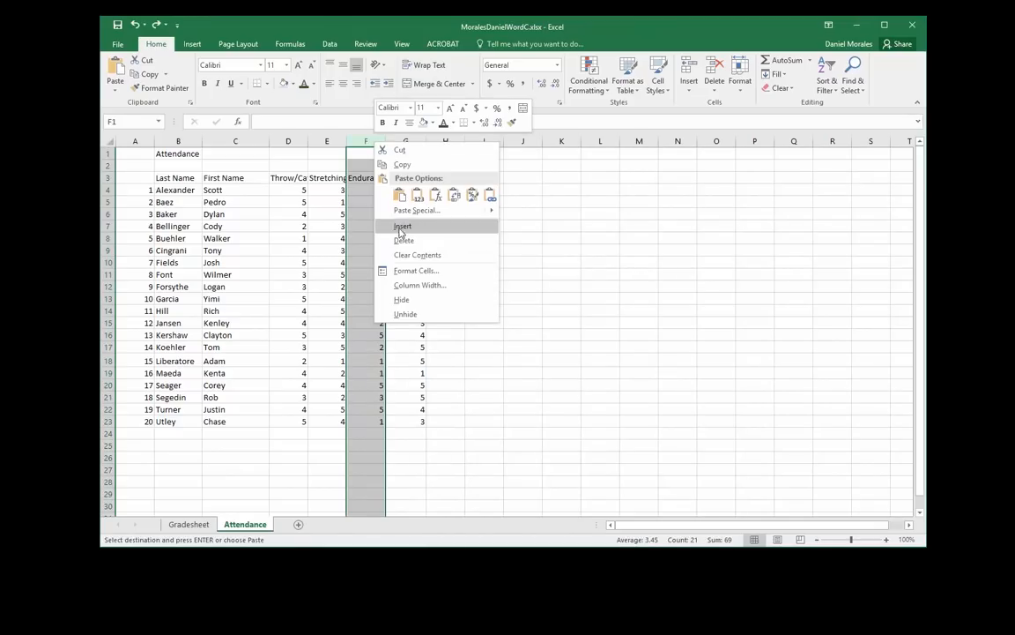
{"action": "left_click", "coordinate": [404, 241]}
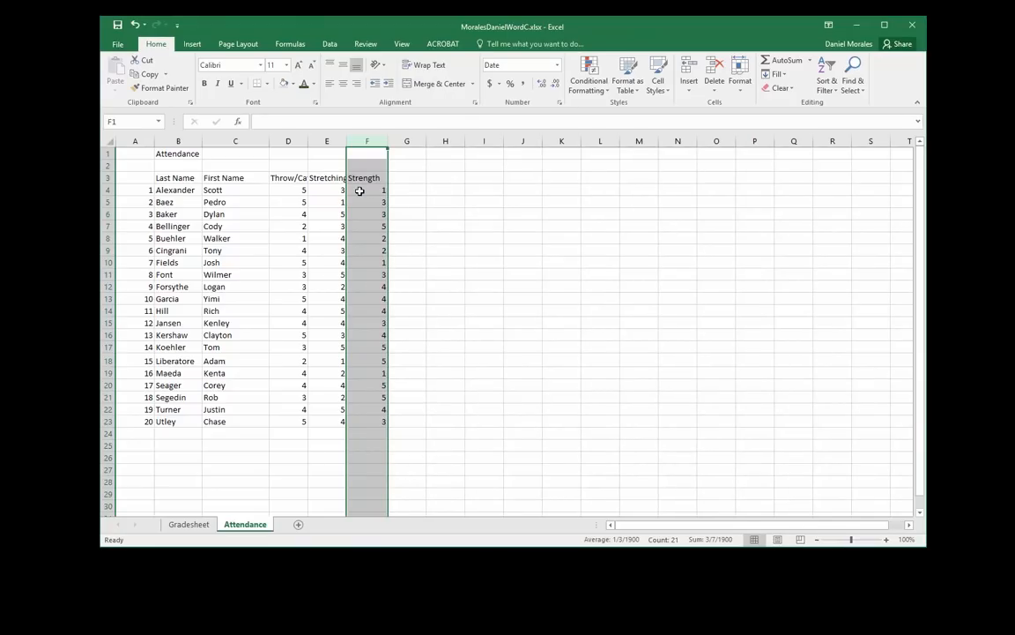
{"action": "left_click", "coordinate": [401, 227]}
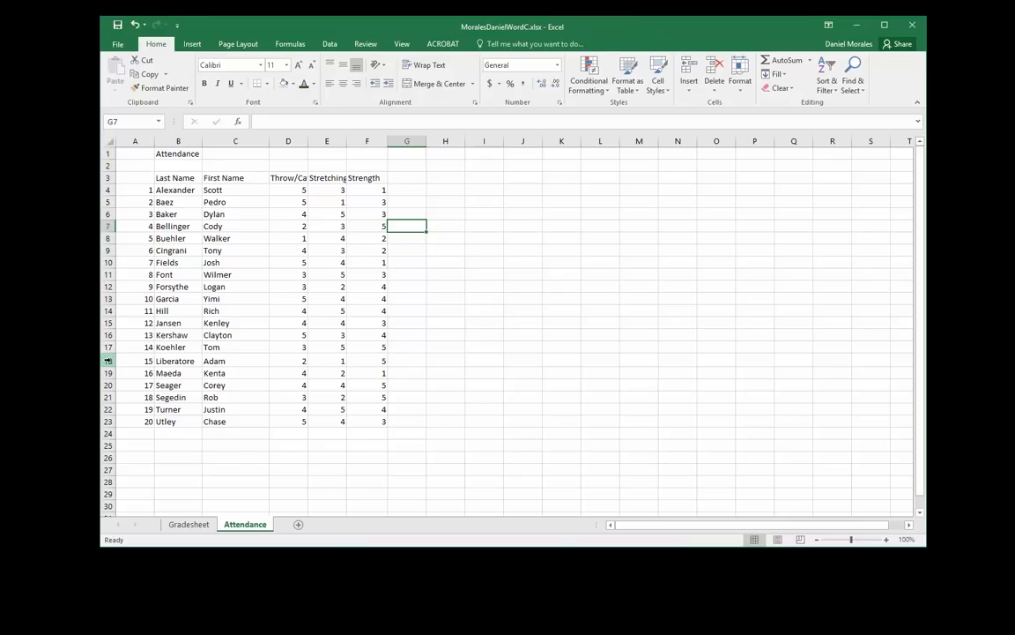
Delete the whole row 18 of student number 15, and renumber the remaining students consecutively from 1 to 19 in A4:A22
{"action": "left_click", "coordinate": [109, 360]}
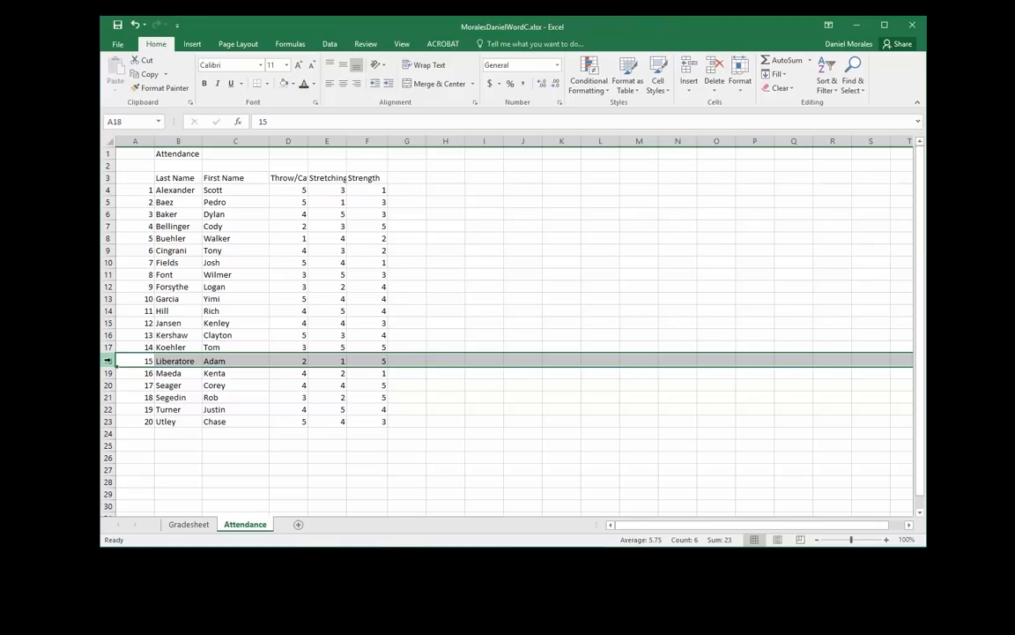
{"action": "right_click", "coordinate": [109, 360]}
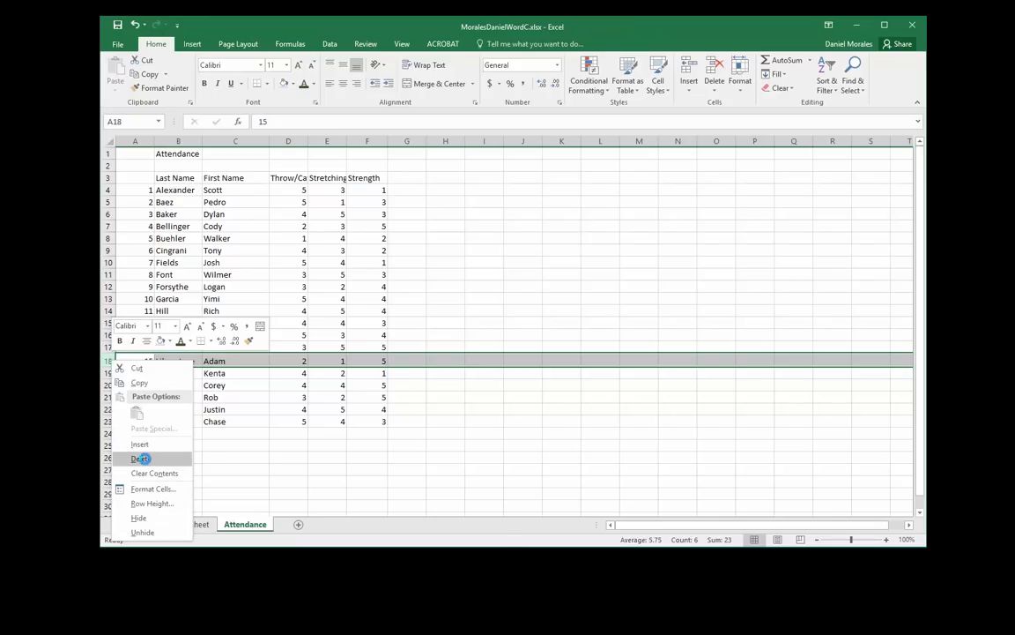
{"action": "left_click", "coordinate": [143, 459]}
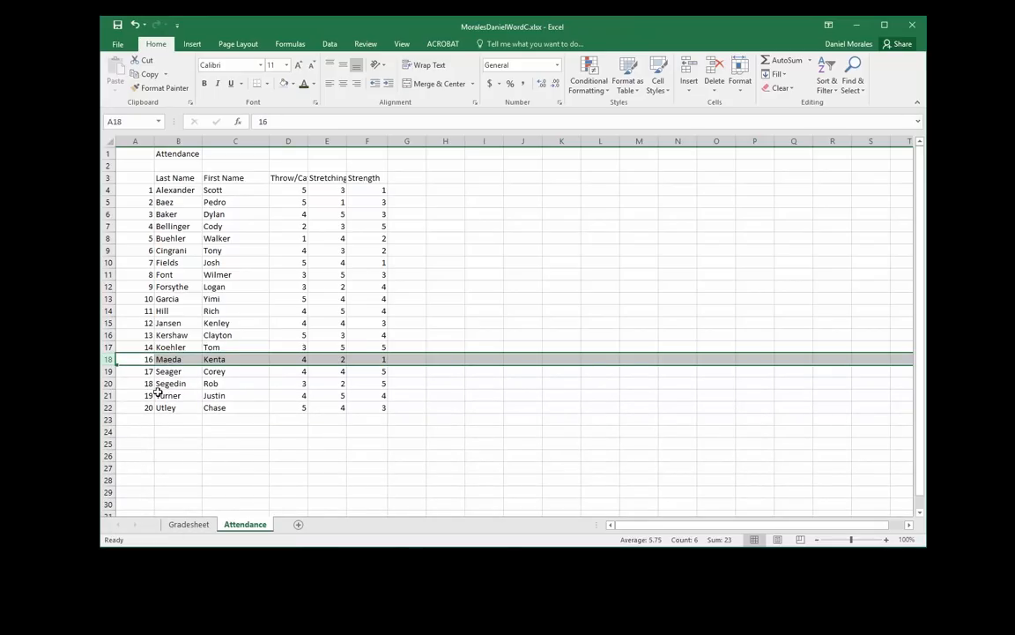
{"action": "left_click", "coordinate": [161, 429]}
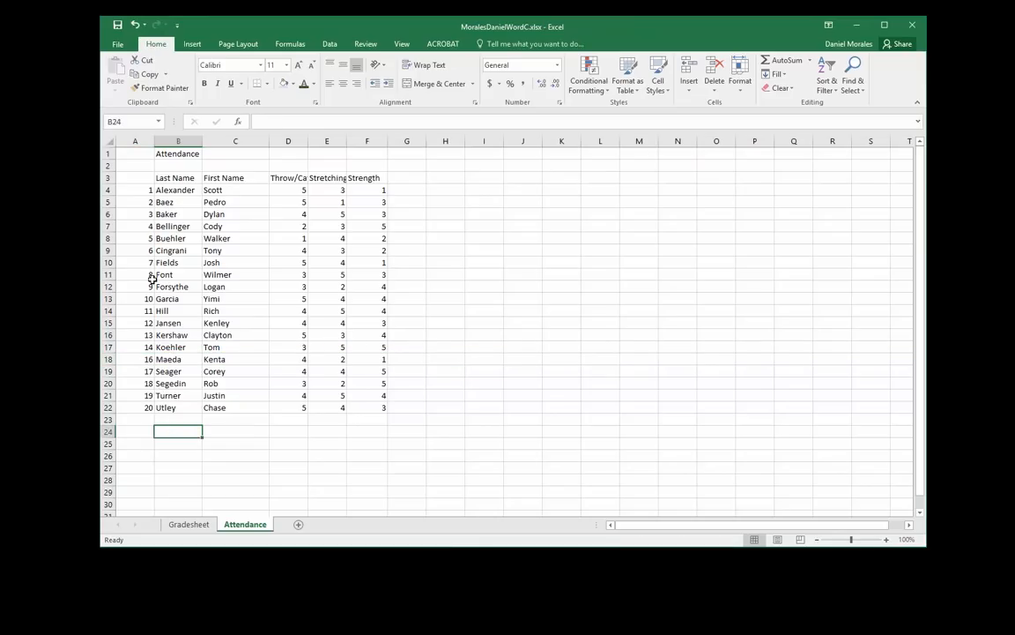
{"action": "left_click_drag", "start_coordinate": [141, 191], "coordinate": [154, 411]}
{"action": "left_click", "coordinate": [181, 421]}
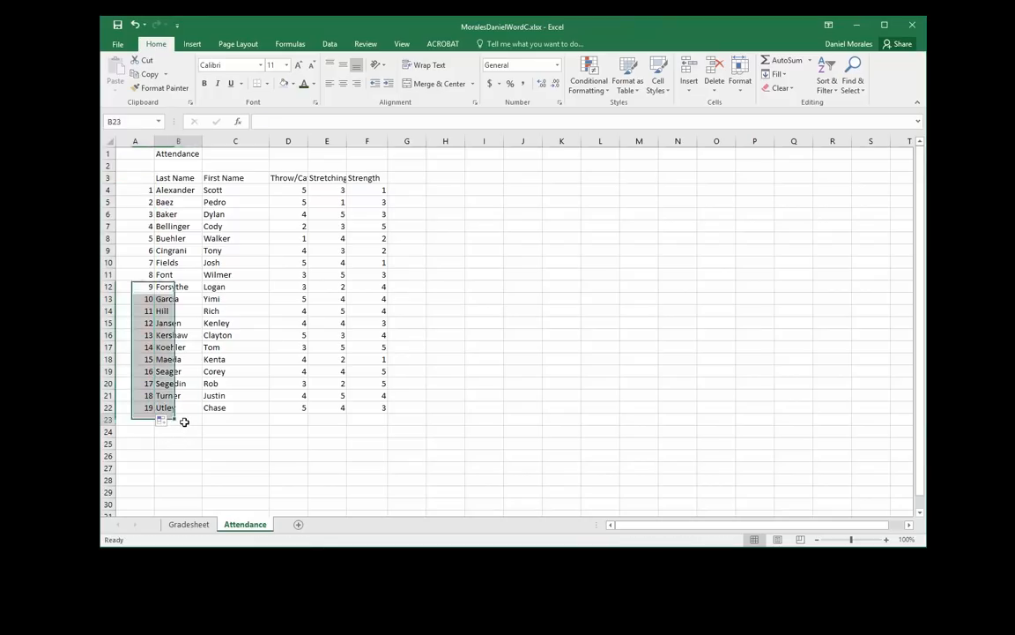
Clear the remaining Throw/Catch, Stretching and Strength headers and scores in D3:F22
{"action": "left_click_drag", "start_coordinate": [275, 177], "coordinate": [381, 403]}
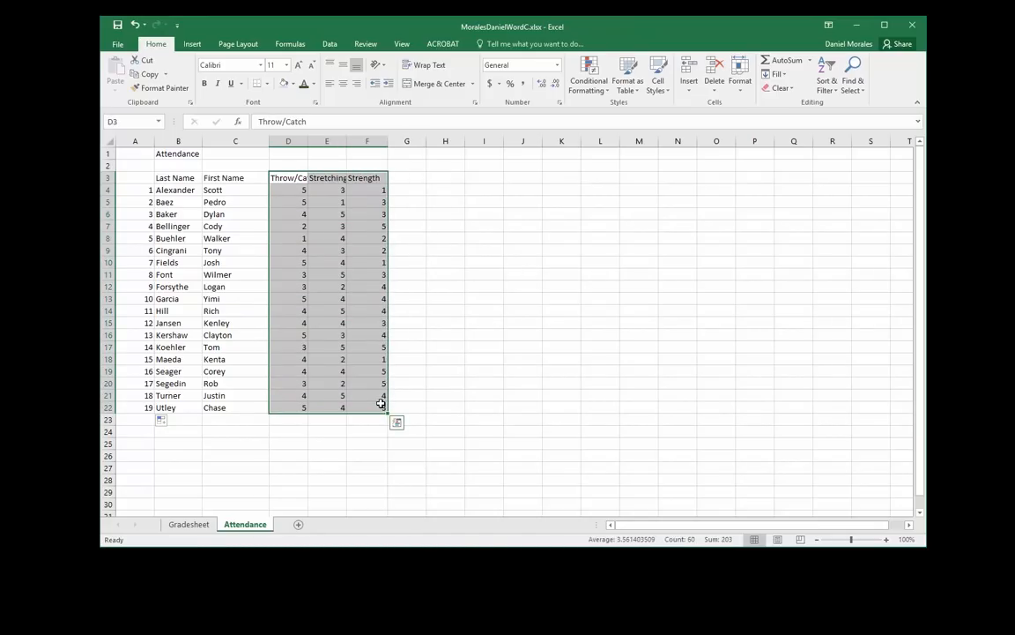
{"action": "key", "text": "Delete"}
{"action": "left_click", "coordinate": [444, 382]}
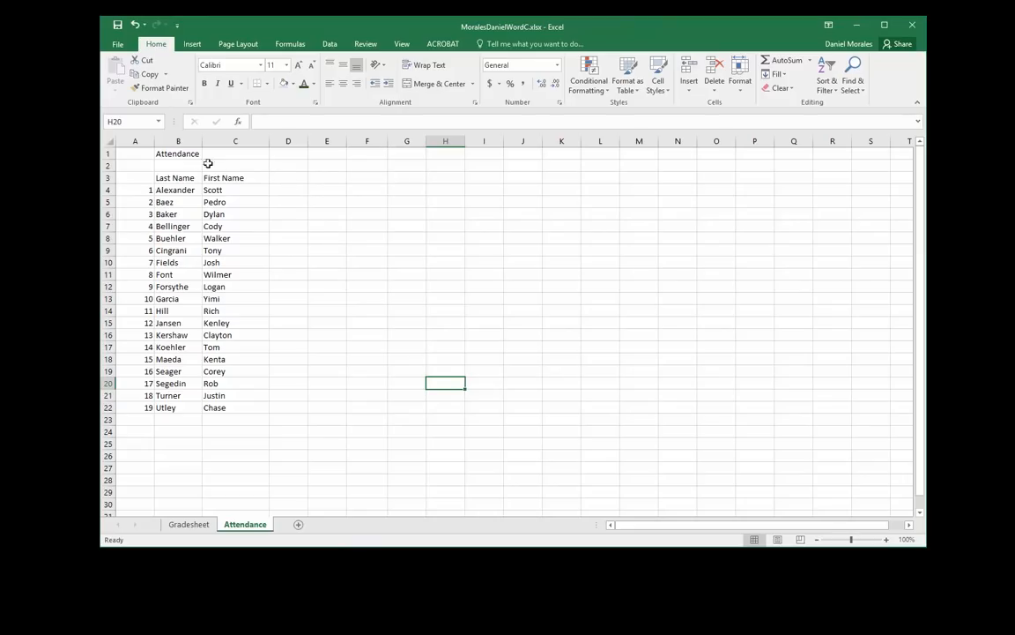
Enter the date 2/19 as the first attendance column header in cell D3
{"action": "left_click", "coordinate": [278, 178]}
{"action": "left_click", "coordinate": [319, 176]}
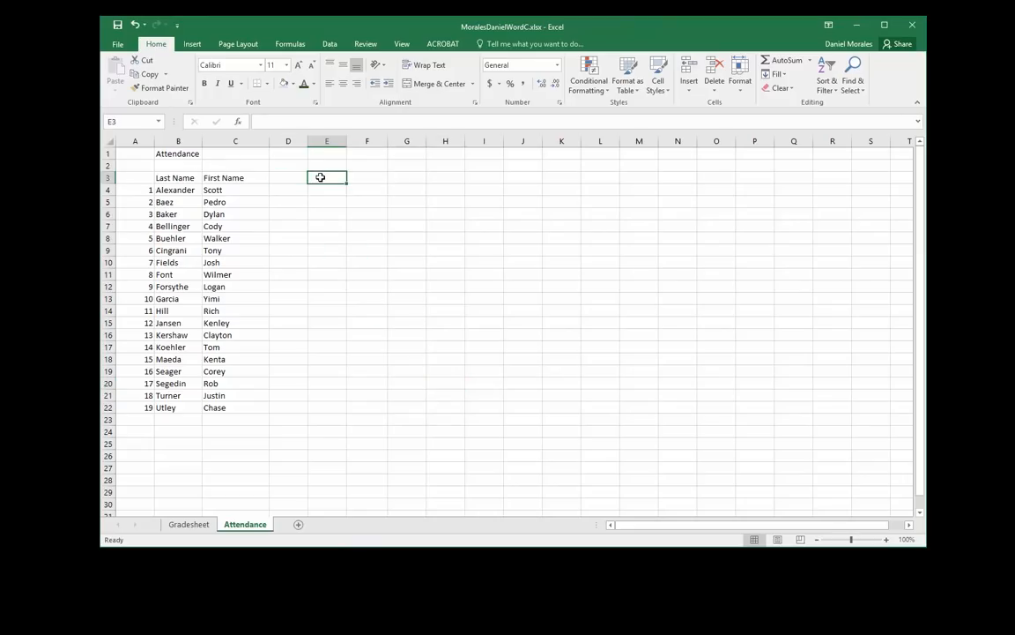
{"action": "left_click", "coordinate": [361, 178]}
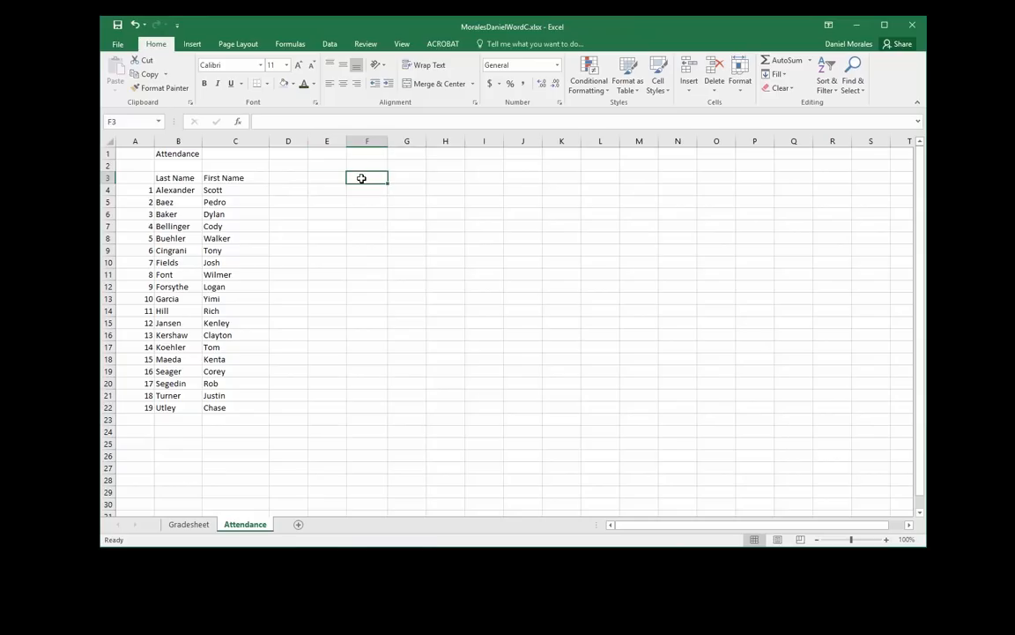
{"action": "left_click", "coordinate": [291, 179]}
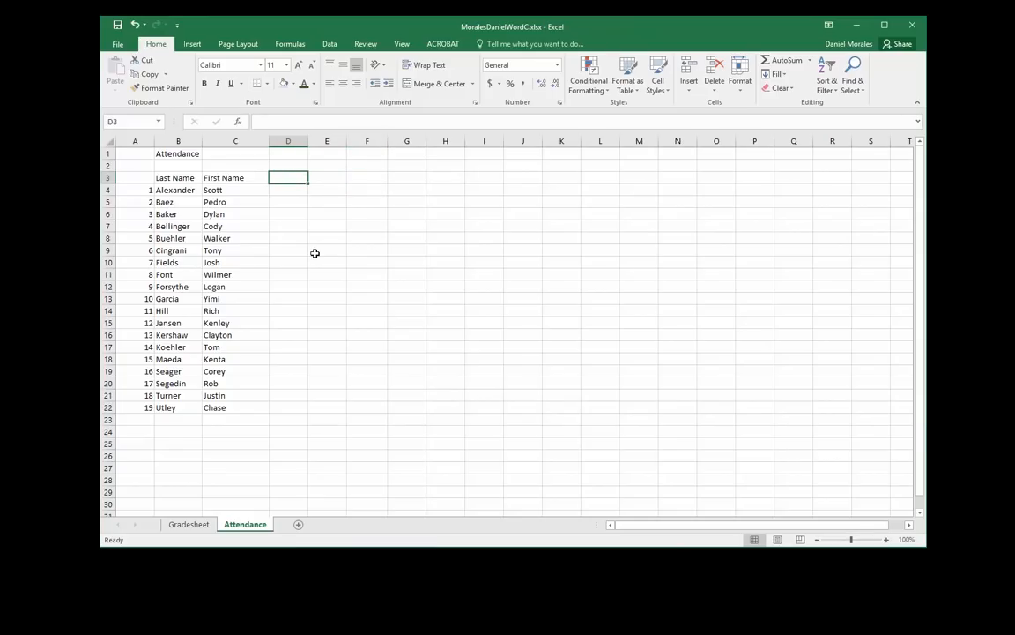
{"action": "type", "text": "2"}
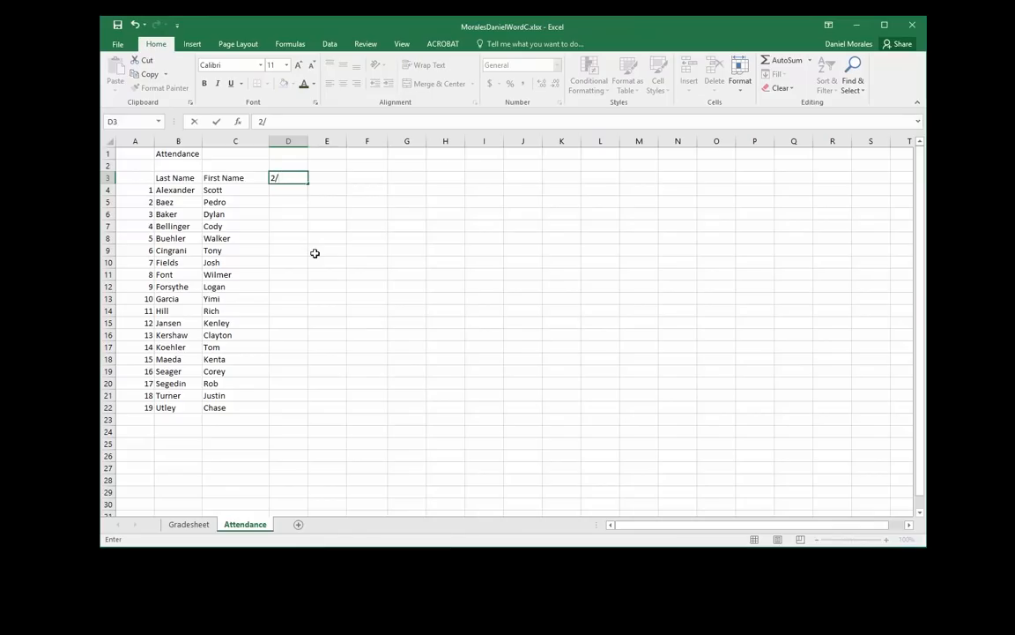
{"action": "type", "text": "/19"}
{"action": "left_click", "coordinate": [315, 252]}
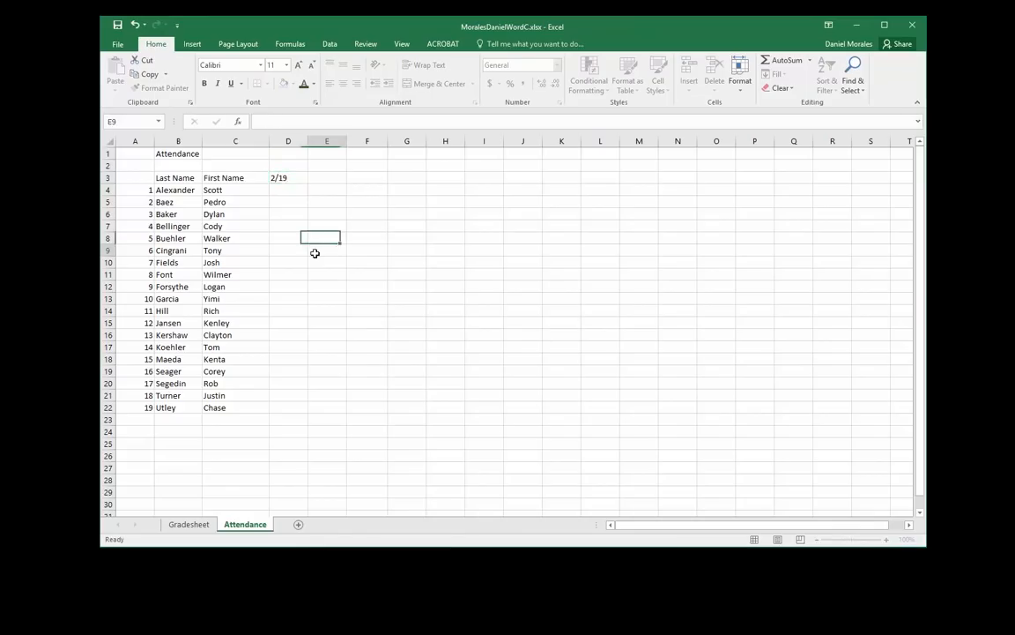
Fill the date header from D3 across to G3 as a daily series ending on 22-Feb
{"action": "left_click", "coordinate": [293, 180]}
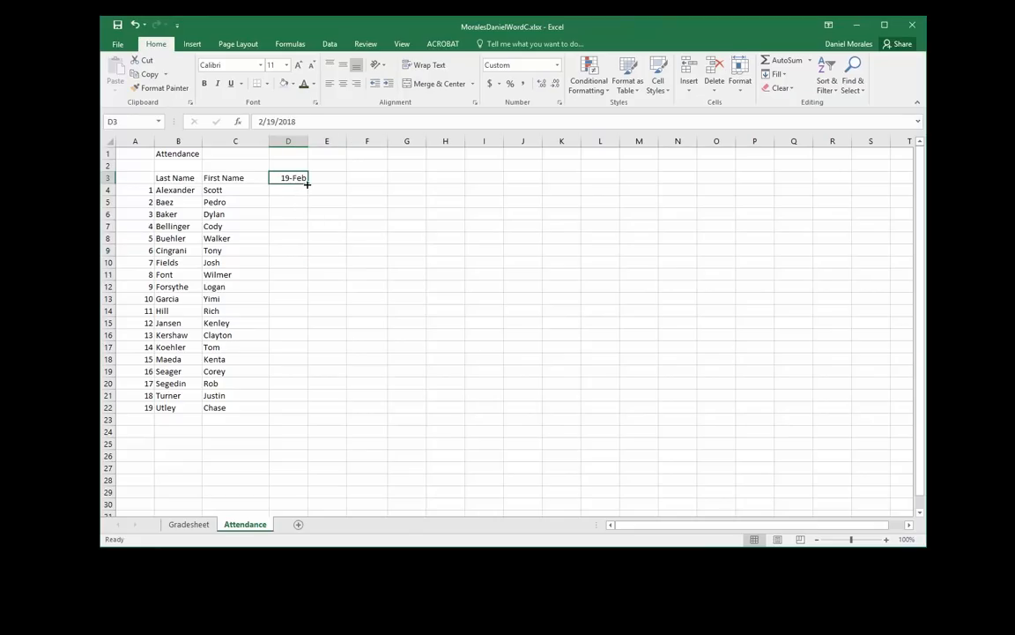
{"action": "left_click_drag", "start_coordinate": [308, 183], "coordinate": [408, 179]}
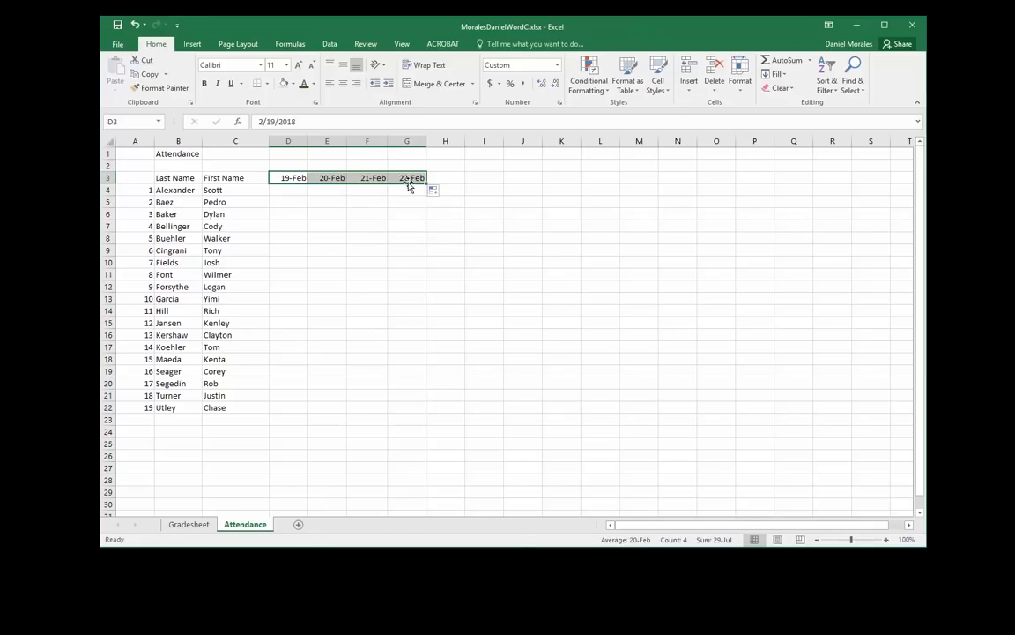
{"action": "left_click", "coordinate": [413, 250]}
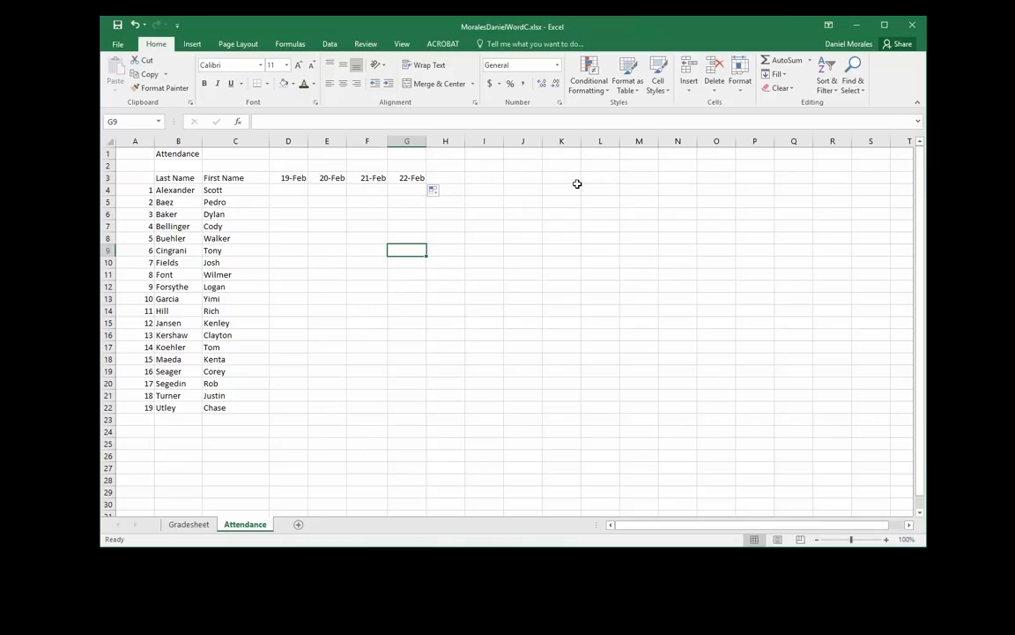
{"action": "left_click", "coordinate": [451, 261]}
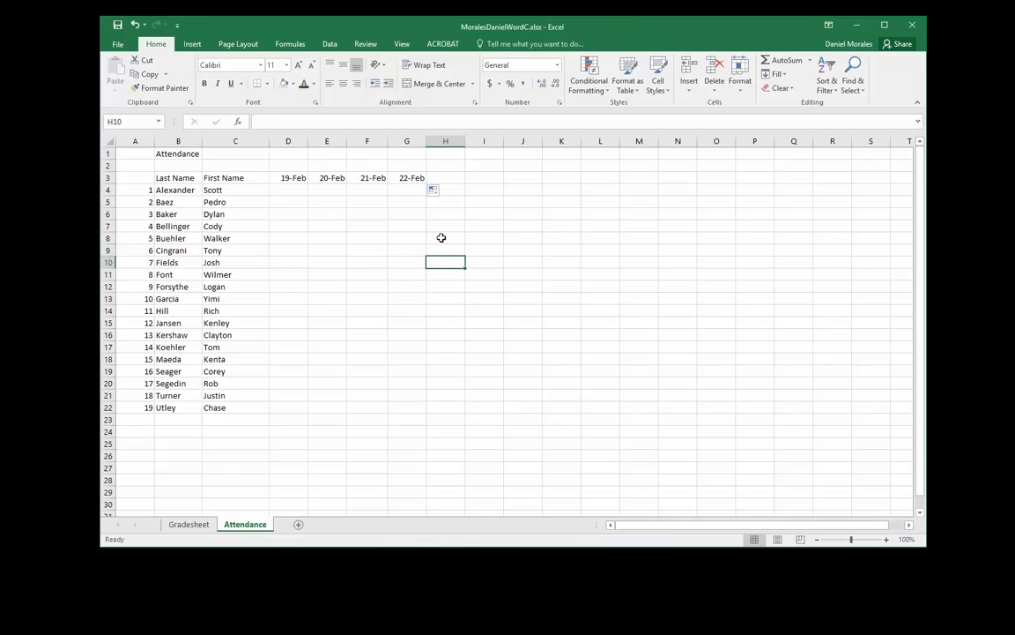
{"action": "left_click", "coordinate": [294, 211]}
{"action": "left_click", "coordinate": [362, 268]}
{"action": "left_click", "coordinate": [369, 308]}
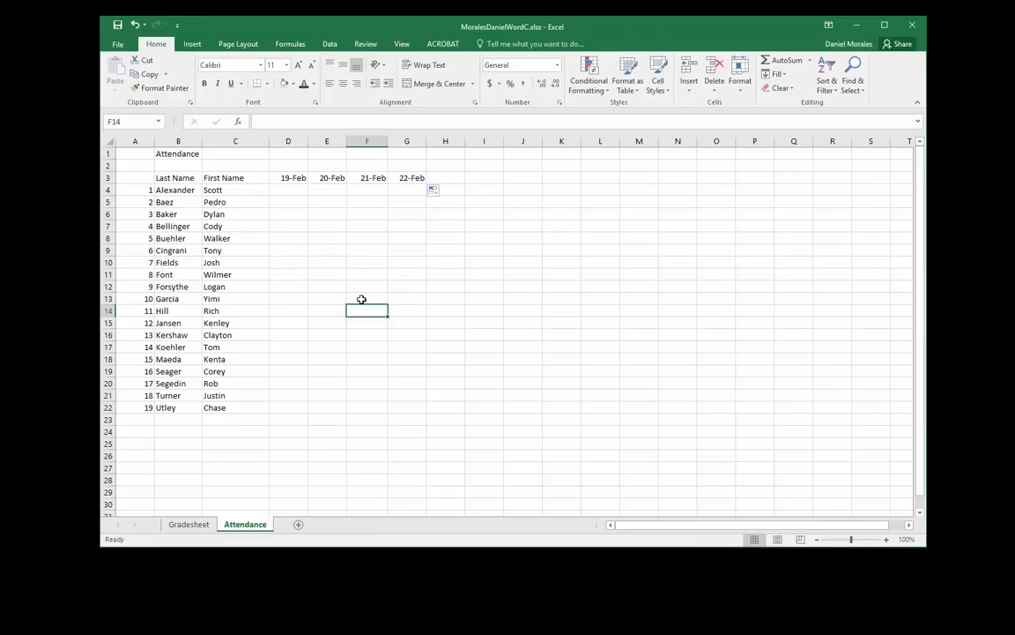
{"action": "left_click", "coordinate": [443, 219]}
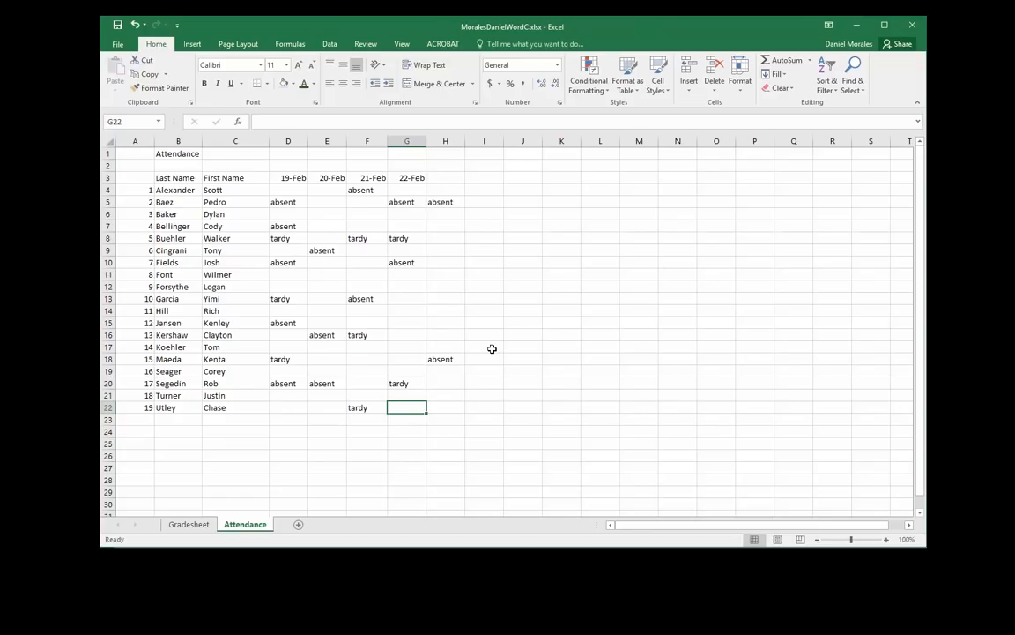
Extend the date header series to 23-Feb in H3, and add the column headers Absences in I3 and Tardies in J3
{"action": "left_click", "coordinate": [420, 181]}
{"action": "left_click_drag", "start_coordinate": [426, 184], "coordinate": [460, 186]}
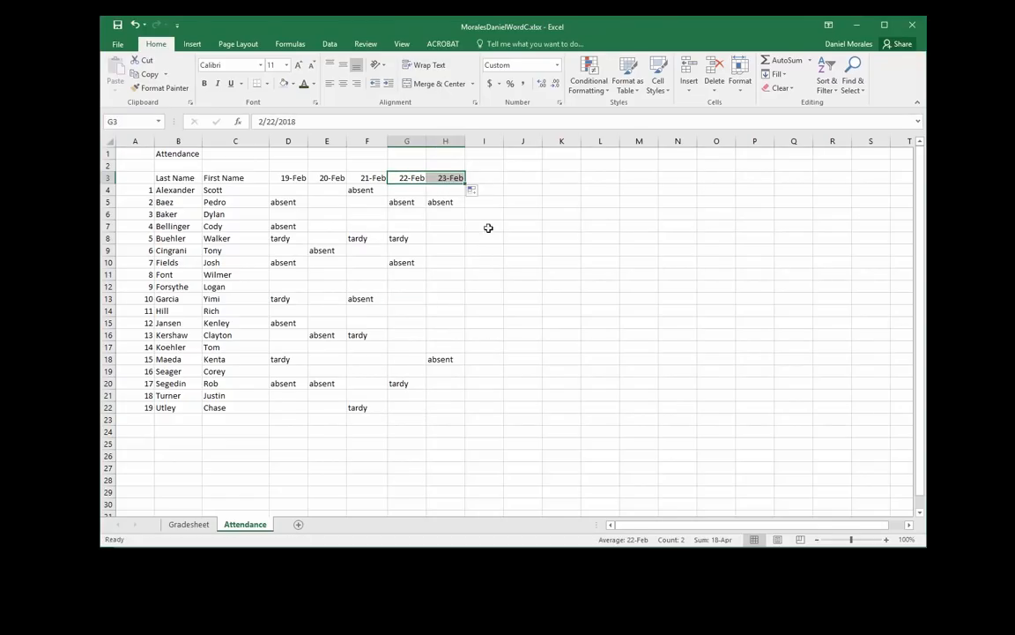
{"action": "left_click", "coordinate": [488, 179]}
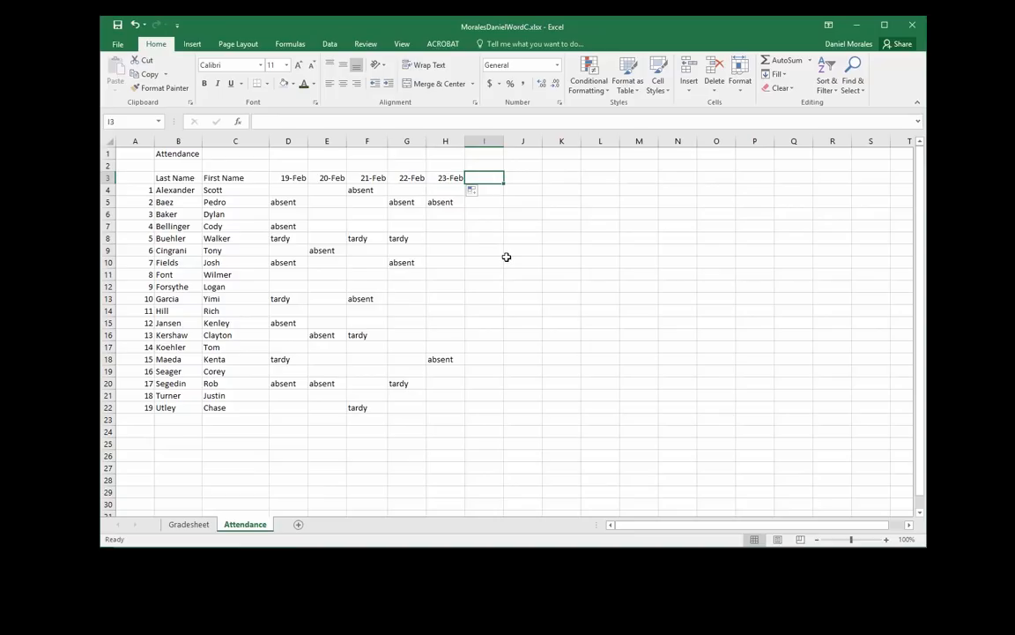
{"action": "type", "text": "Absences"}
{"action": "key", "text": "Tab"}
{"action": "type", "text": "Tardies"}
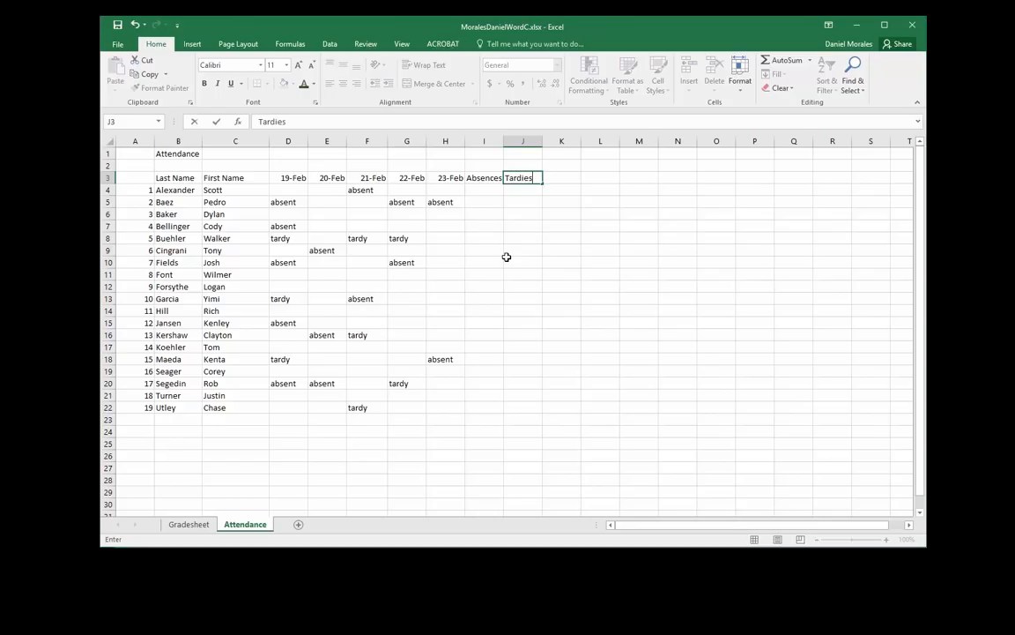
{"action": "key", "text": "Return"}
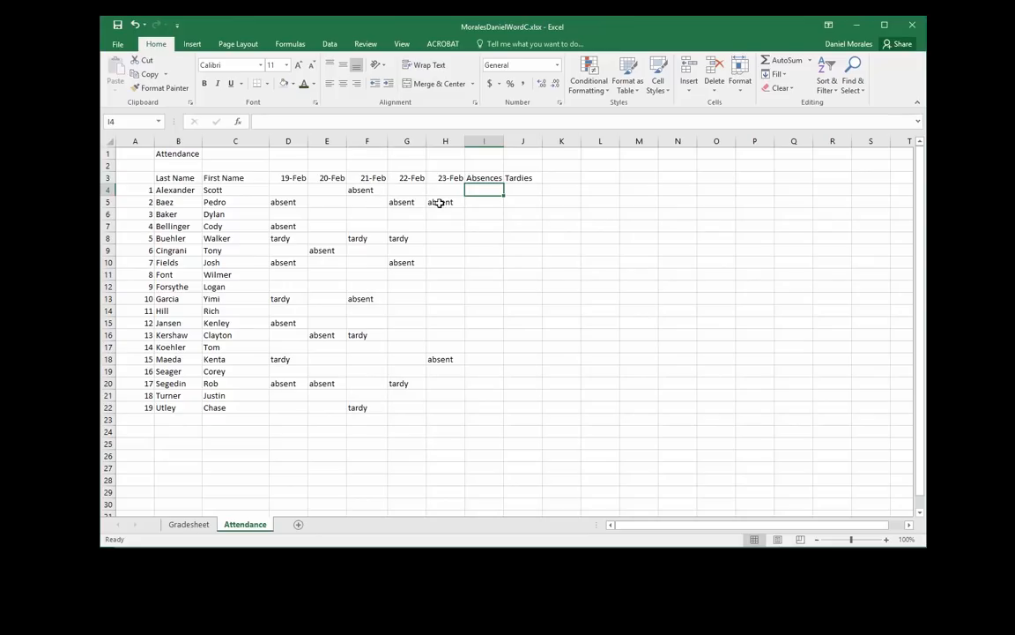
Enter the formula =COUNTIF(D4:H4, "absent") in I4 to count the first student's absences
{"action": "left_click", "coordinate": [482, 203]}
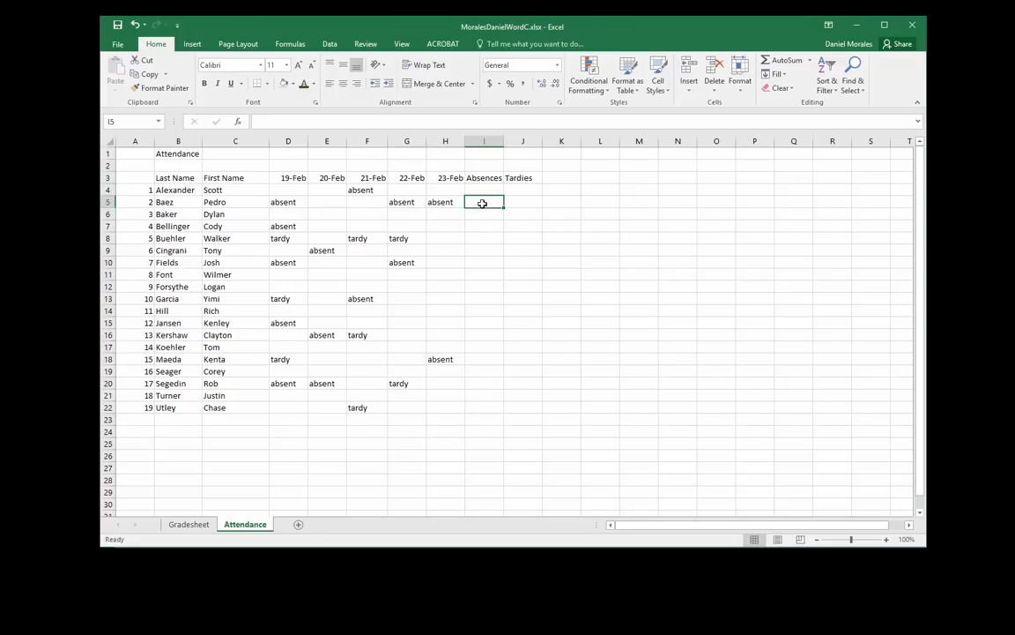
{"action": "left_click", "coordinate": [486, 191]}
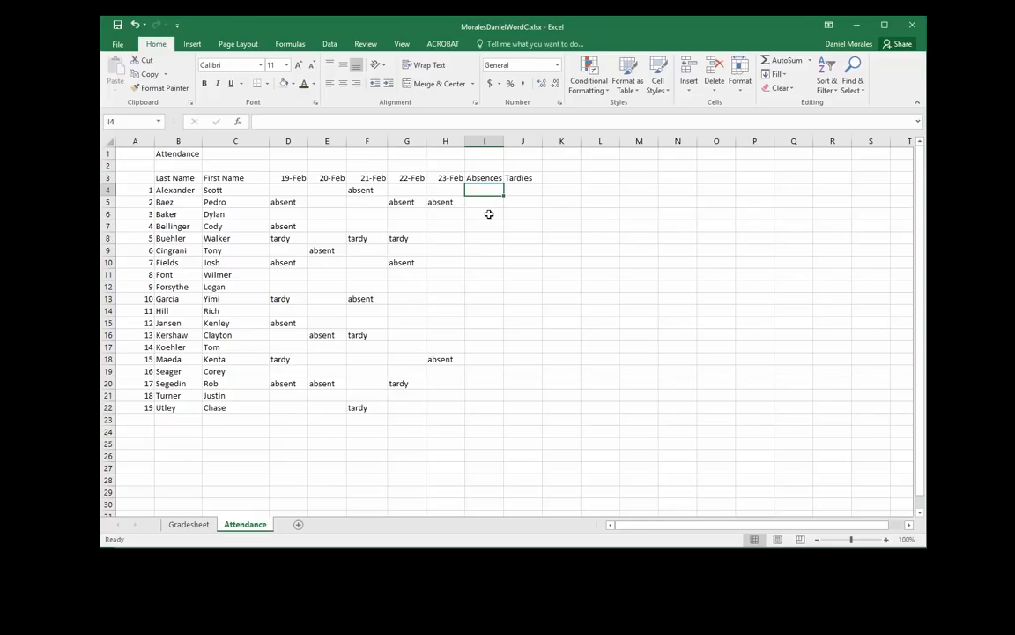
{"action": "type", "text": "="}
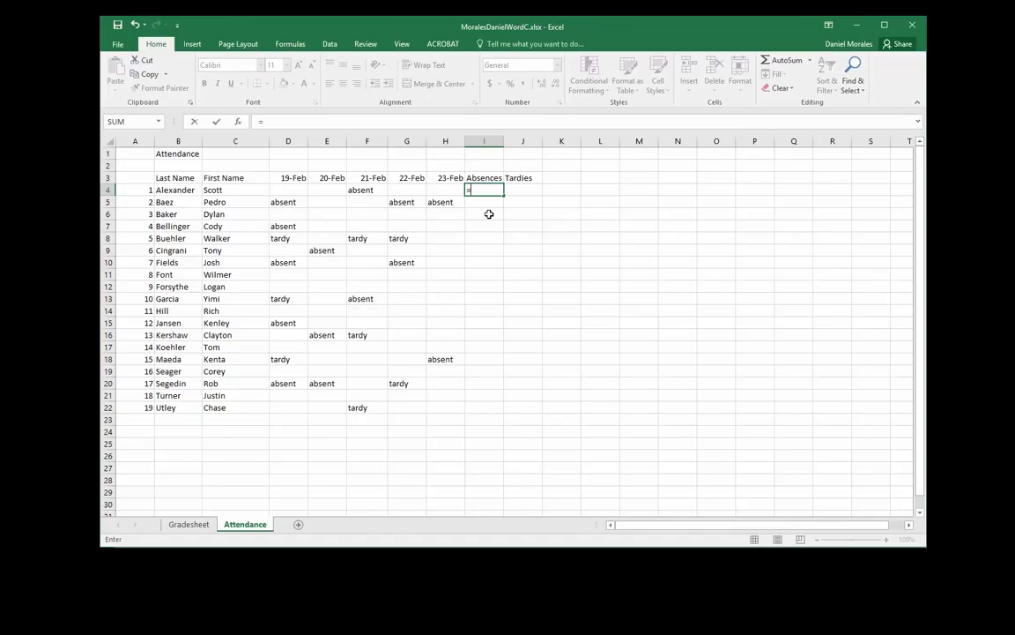
{"action": "type", "text": "Count"}
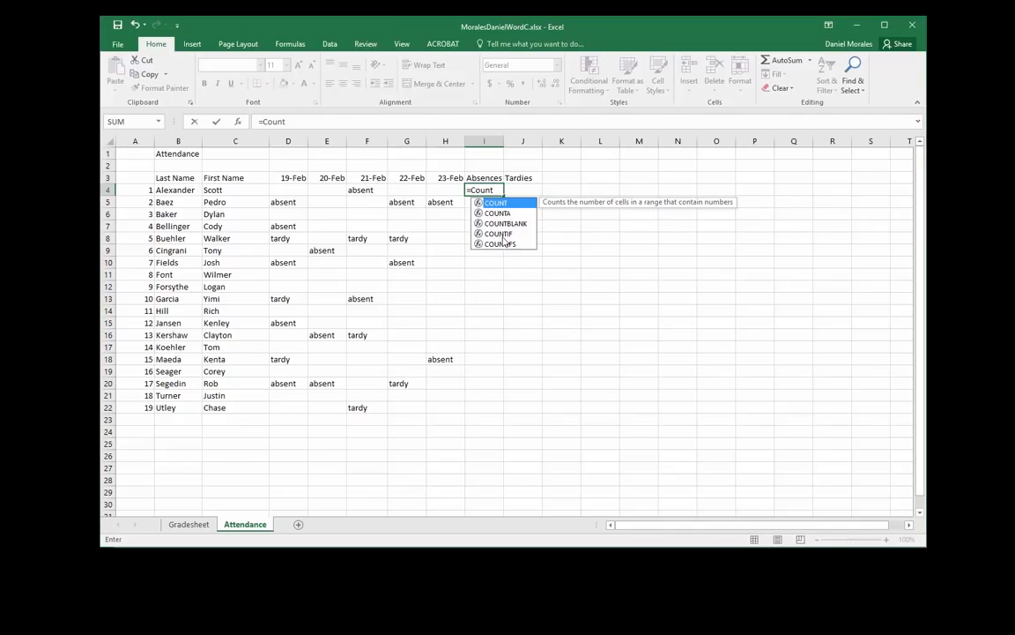
{"action": "double_click", "coordinate": [498, 233]}
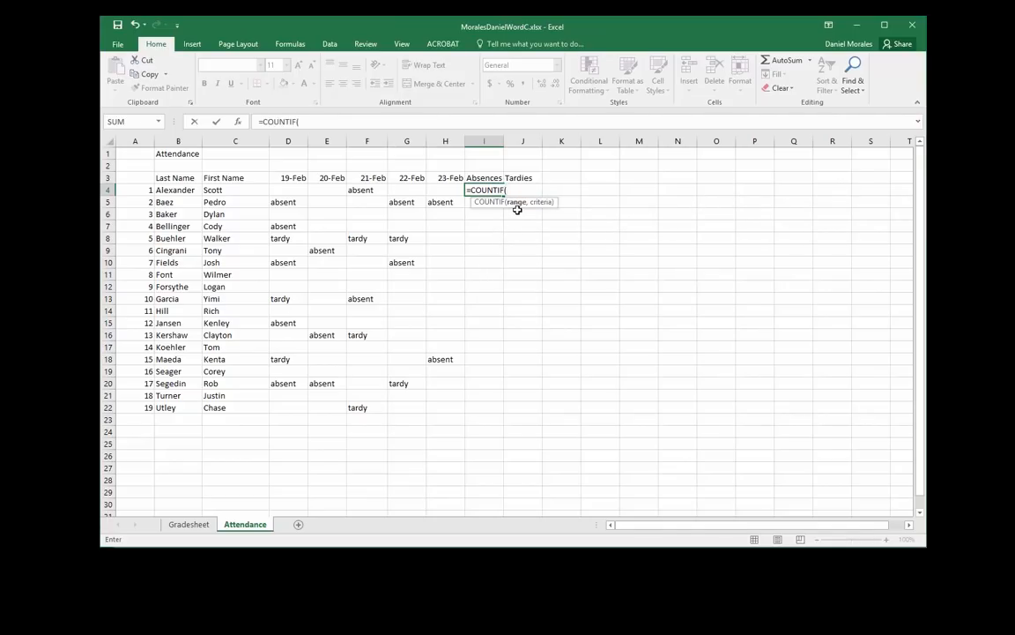
{"action": "left_click_drag", "start_coordinate": [298, 190], "coordinate": [445, 190]}
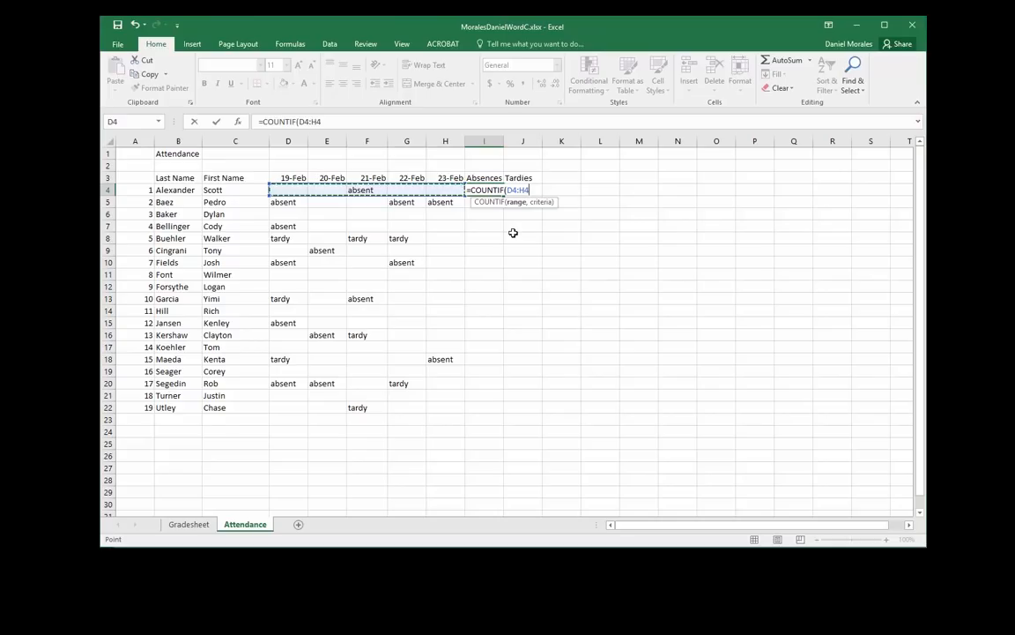
{"action": "type", "text": ","}
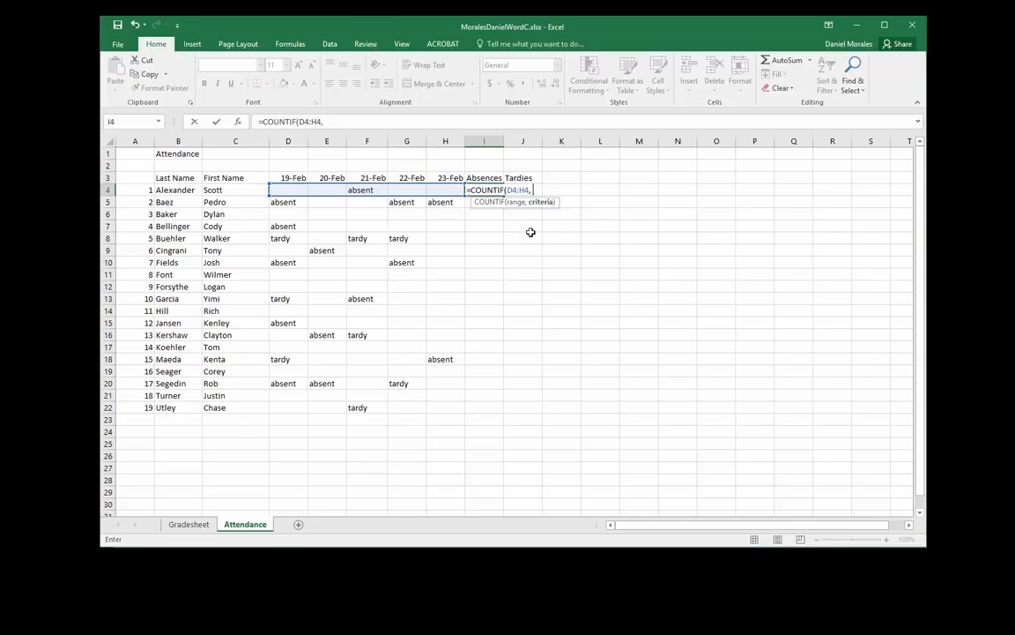
{"action": "type", "text": "\"absent"}
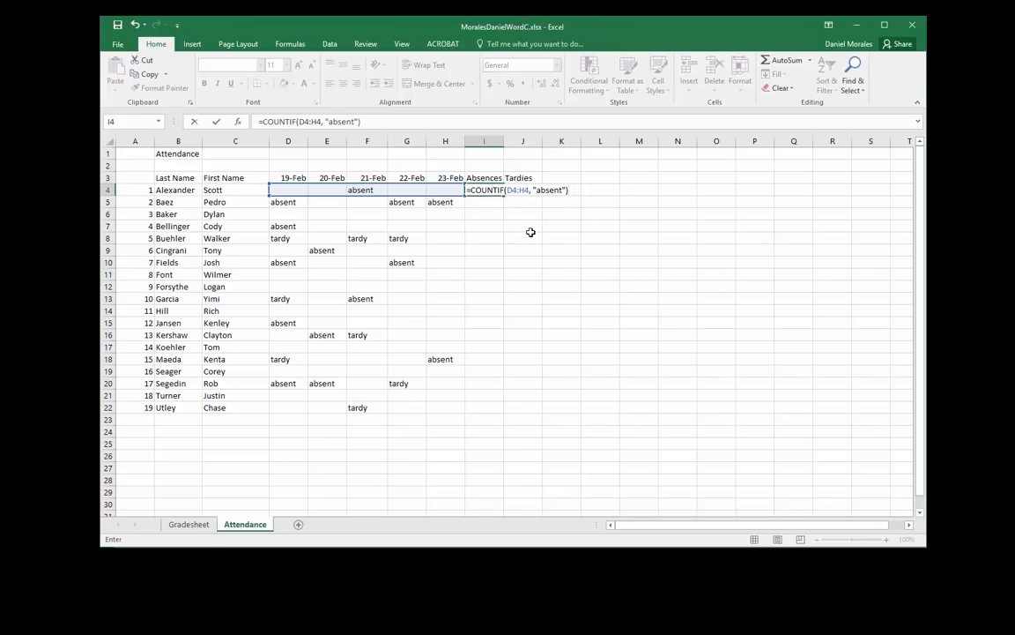
{"action": "key", "text": "Return"}
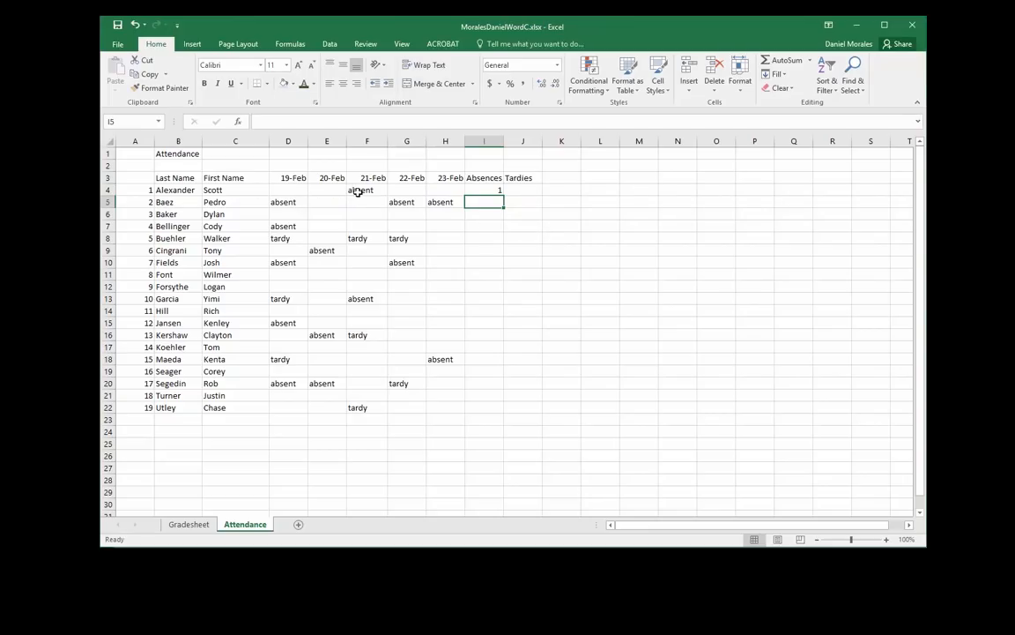
Copy the absence formula from I4 down through I22, and check the count in I5 against the absent entries in row 5
{"action": "left_click", "coordinate": [485, 192]}
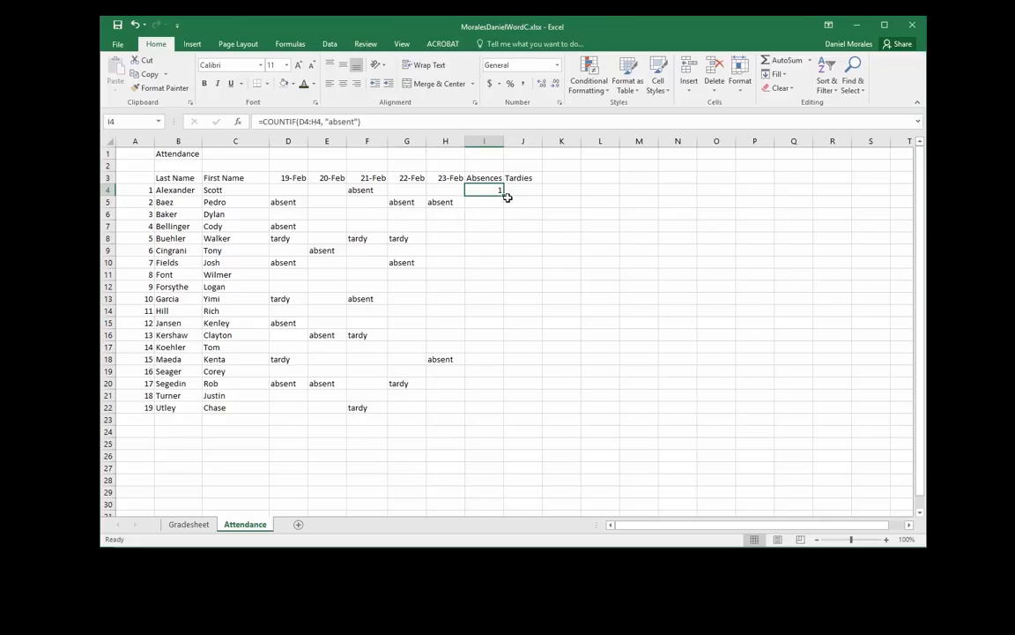
{"action": "left_click_drag", "start_coordinate": [504, 196], "coordinate": [490, 416]}
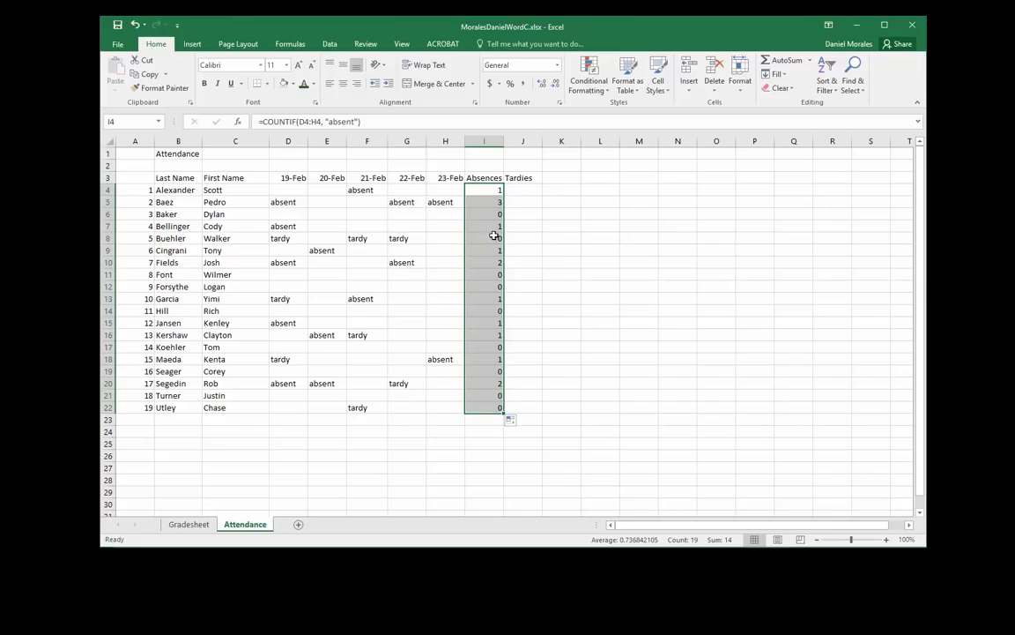
{"action": "left_click", "coordinate": [490, 204]}
{"action": "left_click", "coordinate": [288, 202]}
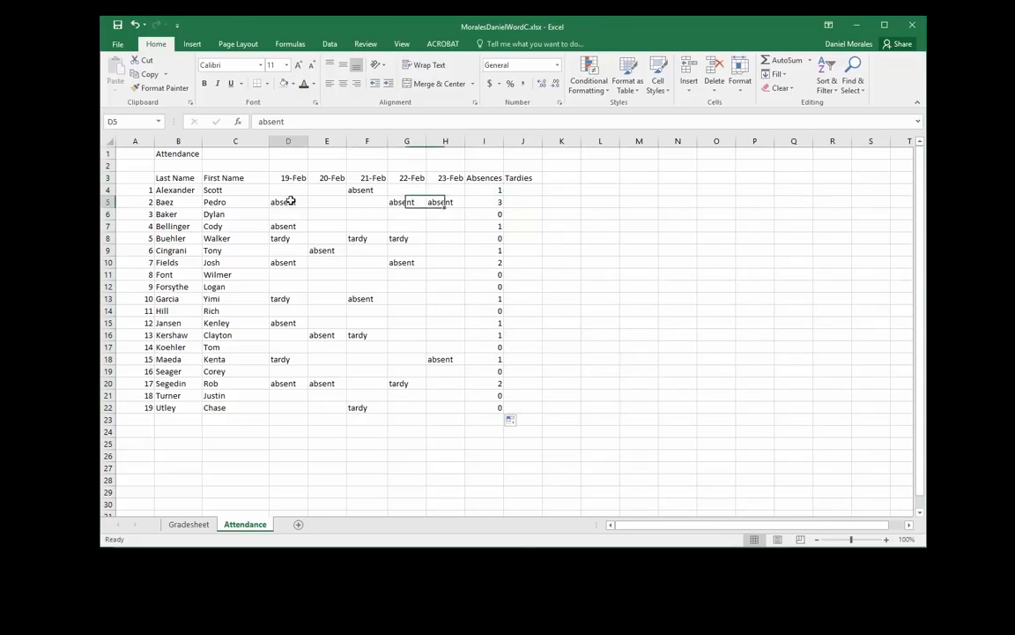
{"action": "left_click", "coordinate": [403, 202]}
{"action": "left_click", "coordinate": [446, 201]}
{"action": "left_click", "coordinate": [493, 202]}
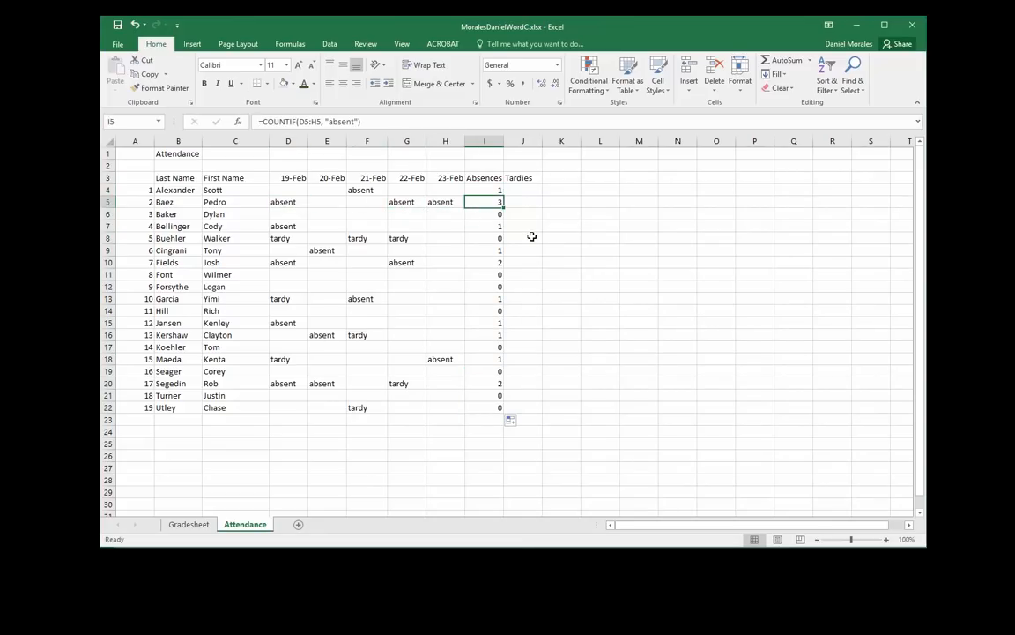
Enter the formula =COUNTIF(D4:H4, "tardy") in J4 to count the first student's tardies
{"action": "left_click", "coordinate": [523, 190]}
{"action": "type", "text": "="}
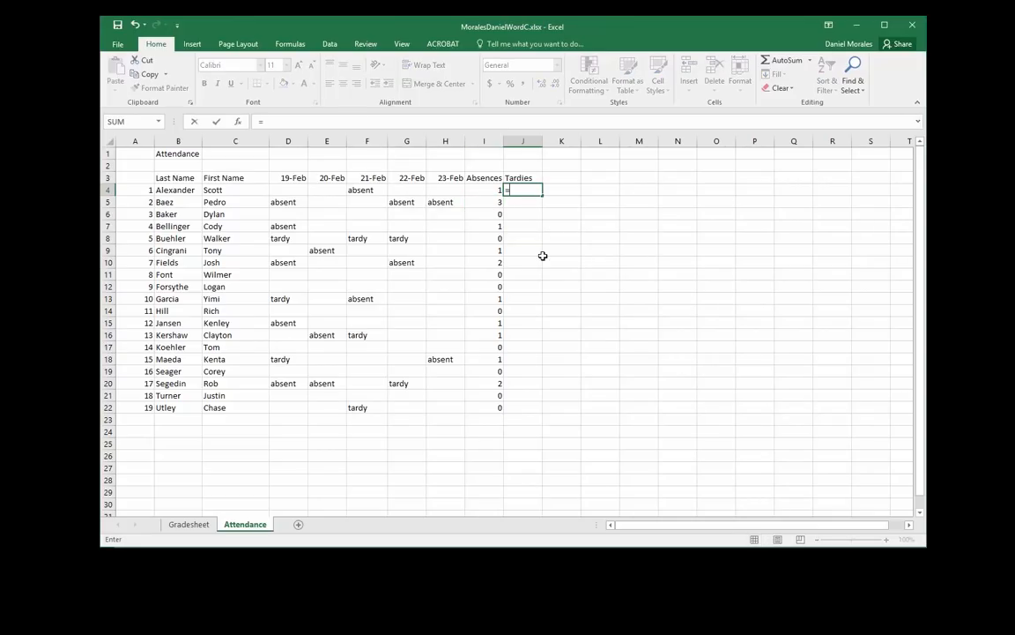
{"action": "type", "text": "Count"}
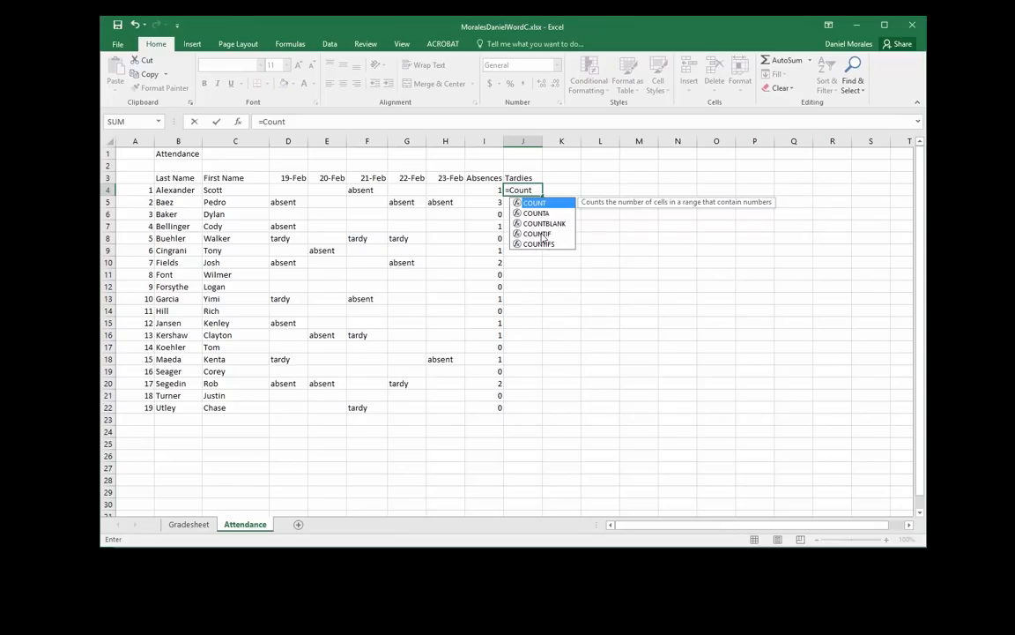
{"action": "double_click", "coordinate": [539, 233]}
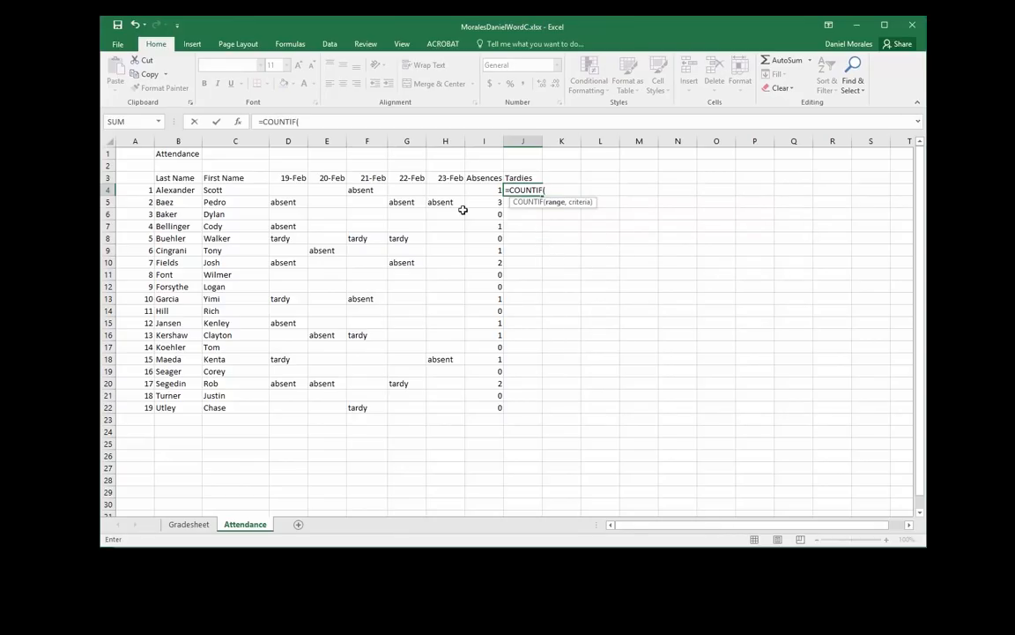
{"action": "left_click_drag", "start_coordinate": [283, 192], "coordinate": [459, 192]}
{"action": "type", "text": ","}
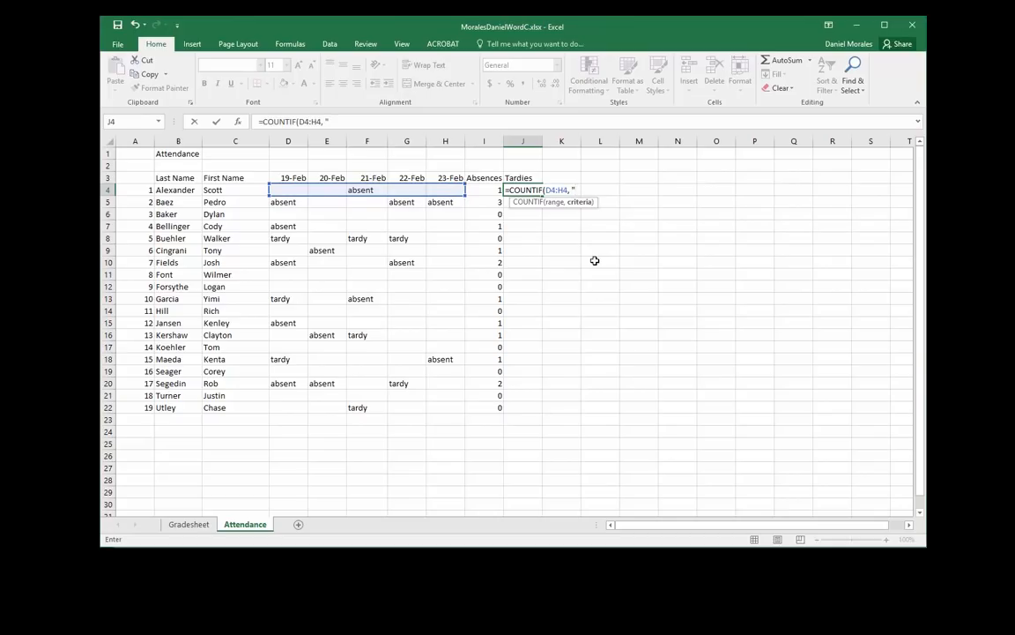
{"action": "type", "text": " \"tardy"}
{"action": "key", "text": "Return"}
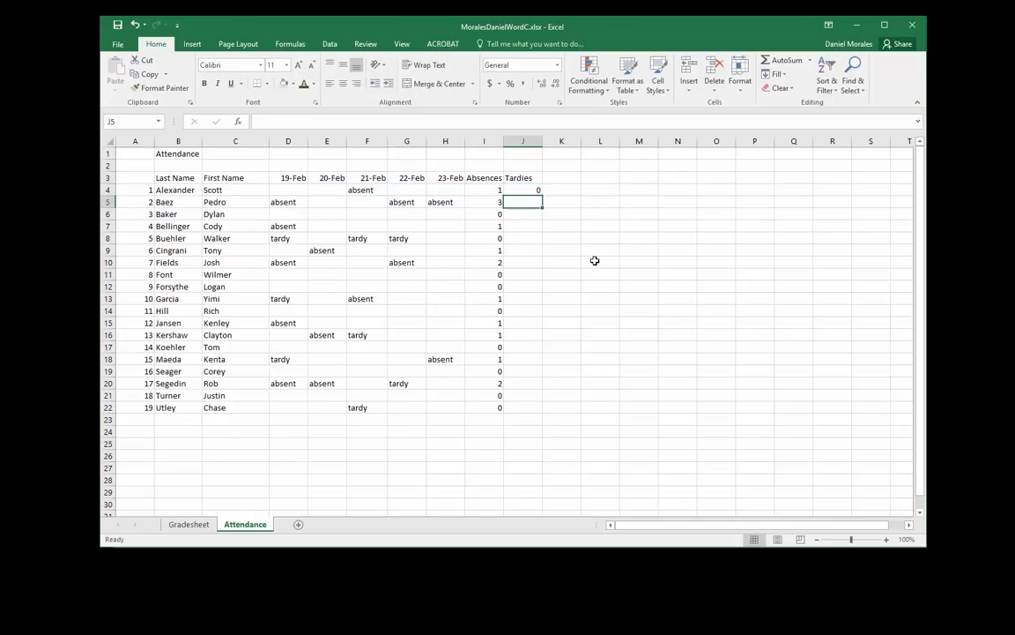
Copy the tardy formula from J4 down through J22 for all students
{"action": "left_click", "coordinate": [532, 192]}
{"action": "left_click_drag", "start_coordinate": [541, 196], "coordinate": [544, 410]}
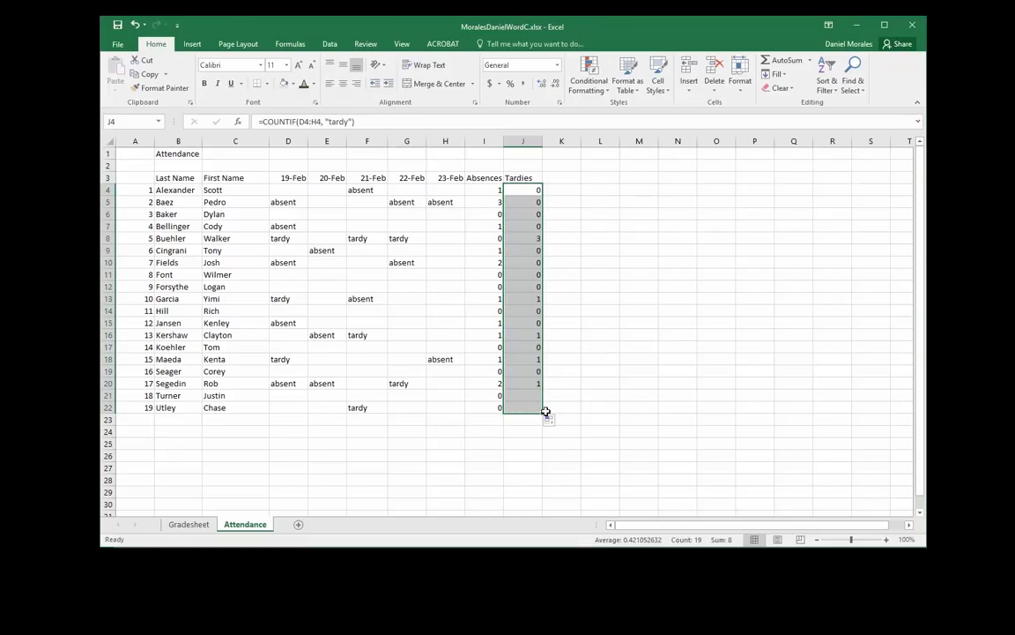
{"action": "left_click", "coordinate": [571, 297]}
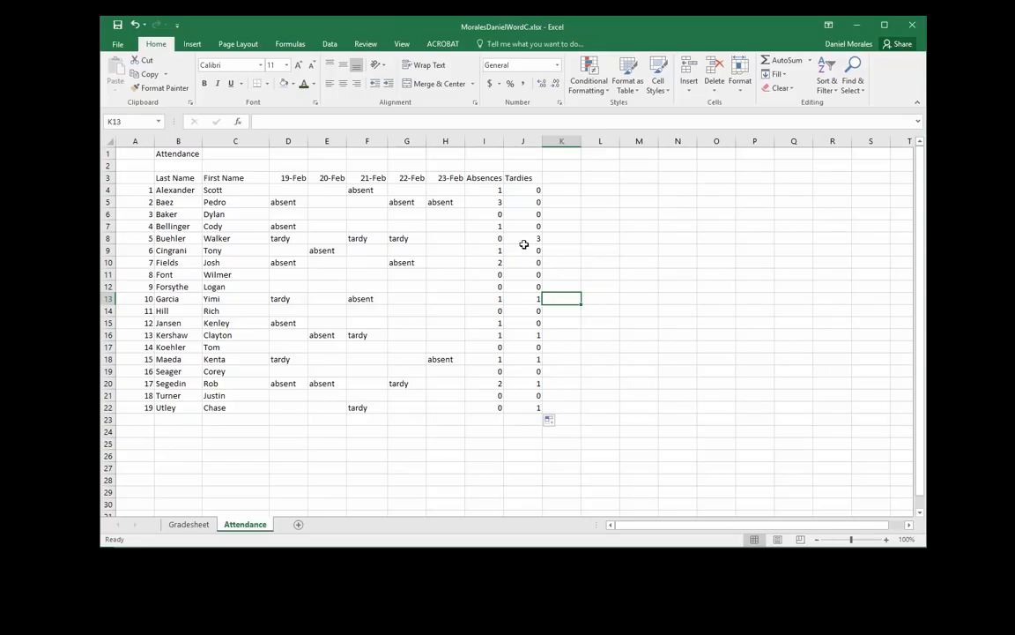
{"action": "left_click", "coordinate": [557, 237]}
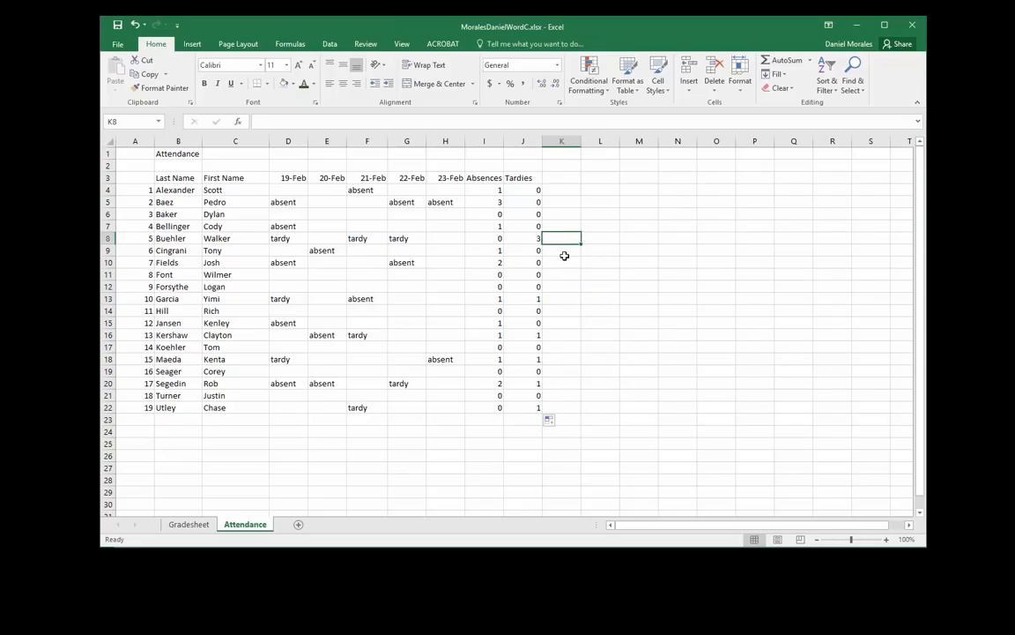